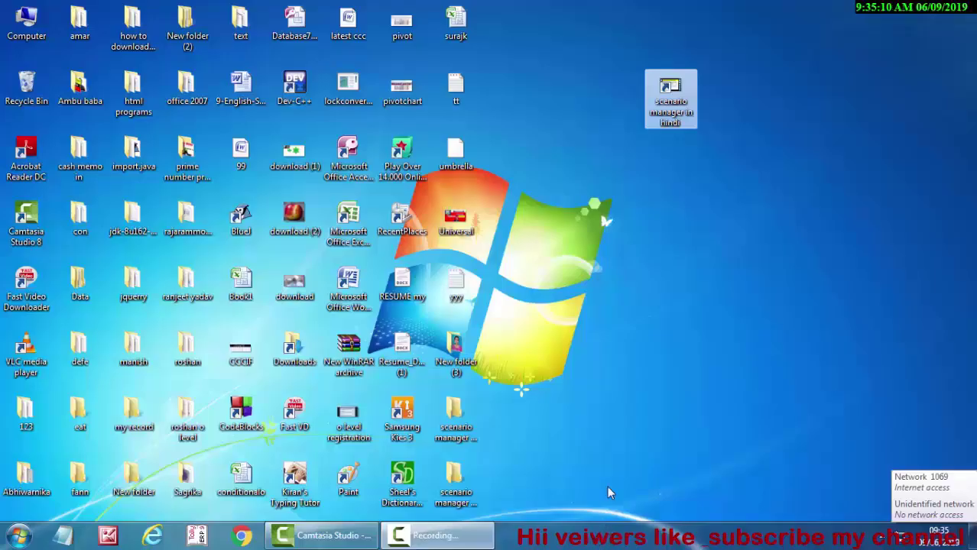
# Step: Refresh the desktop repeatedly from its right-click menu
pyautogui.rightClick(662, 352)
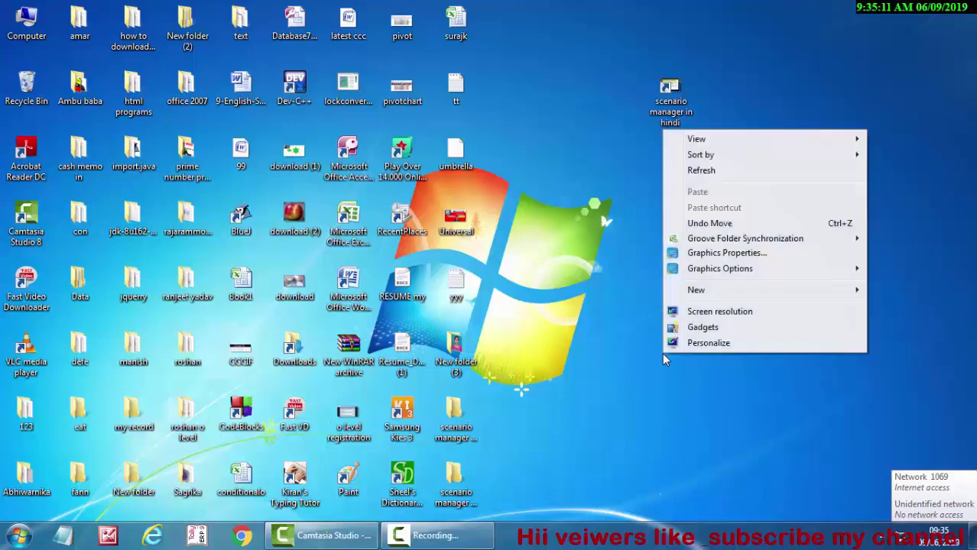
pyautogui.click(696, 175)
pyautogui.rightClick(692, 175)
pyautogui.click(725, 216)
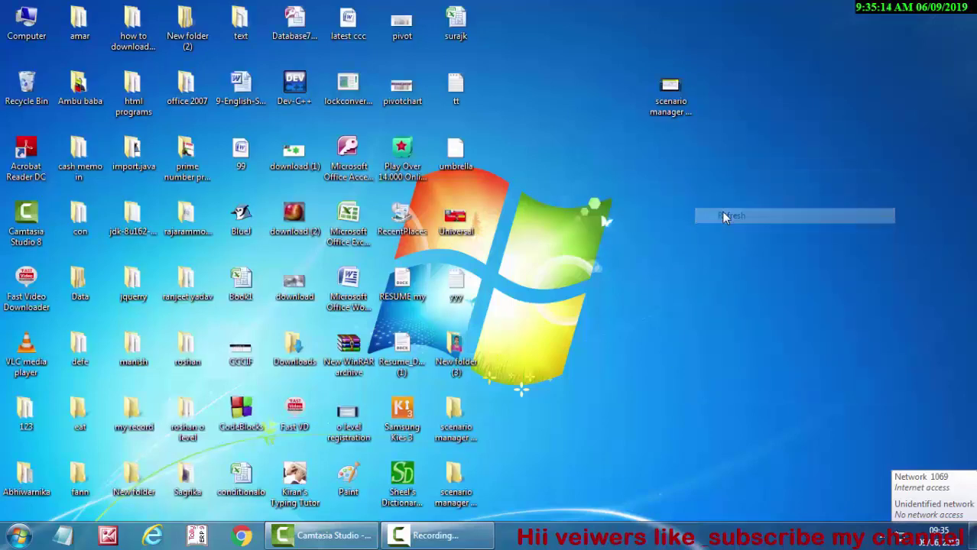
pyautogui.rightClick(725, 216)
pyautogui.click(735, 249)
pyautogui.rightClick(732, 251)
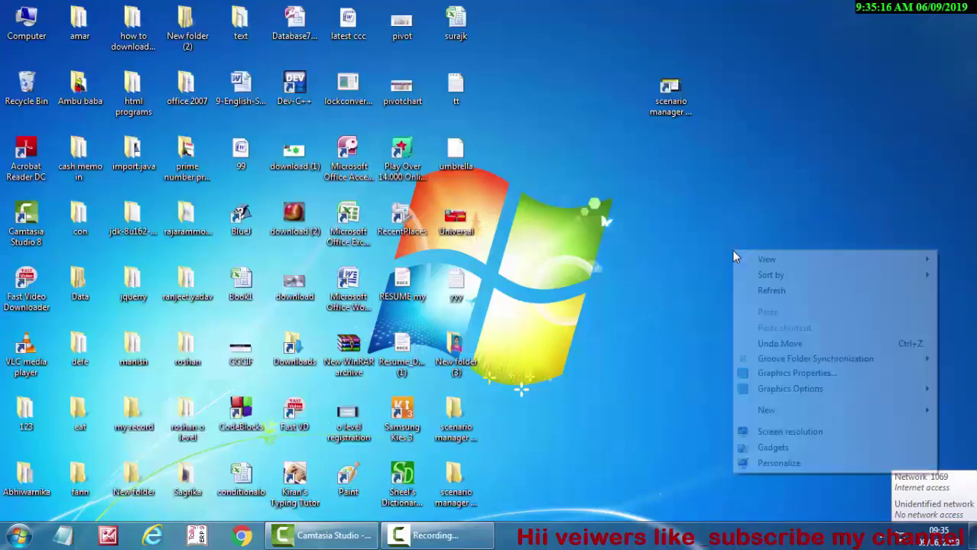
pyautogui.click(755, 290)
pyautogui.rightClick(753, 284)
pyautogui.click(763, 323)
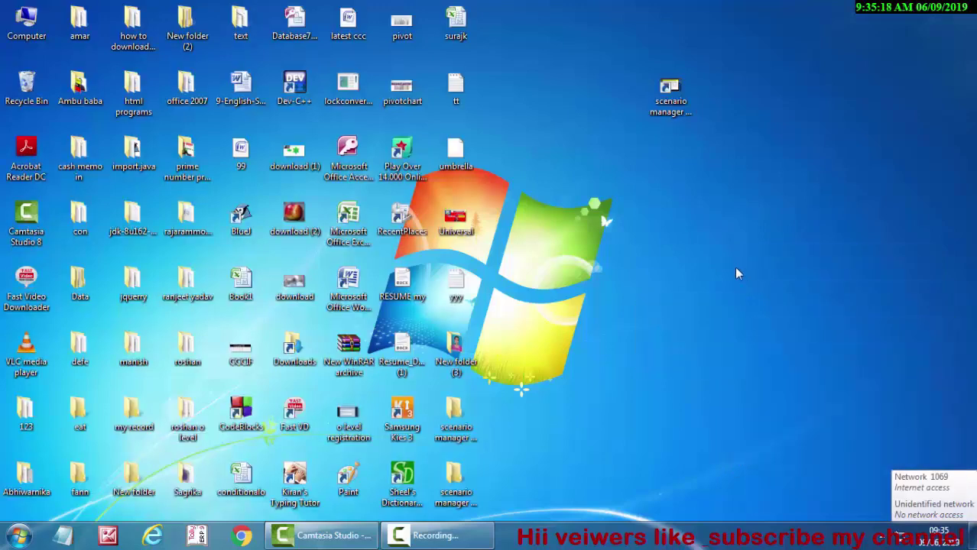
pyautogui.rightClick(737, 273)
pyautogui.click(774, 309)
pyautogui.rightClick(775, 315)
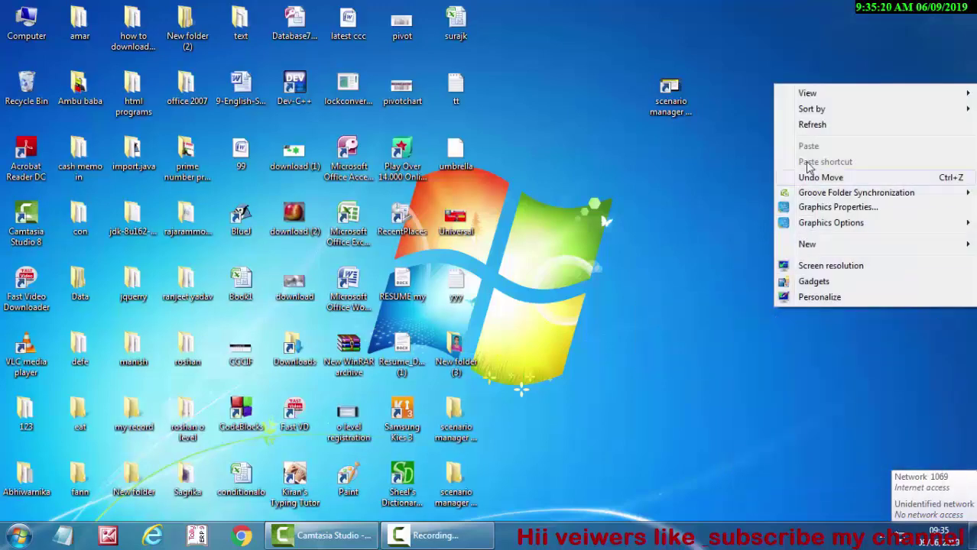
pyautogui.click(809, 124)
pyautogui.rightClick(807, 128)
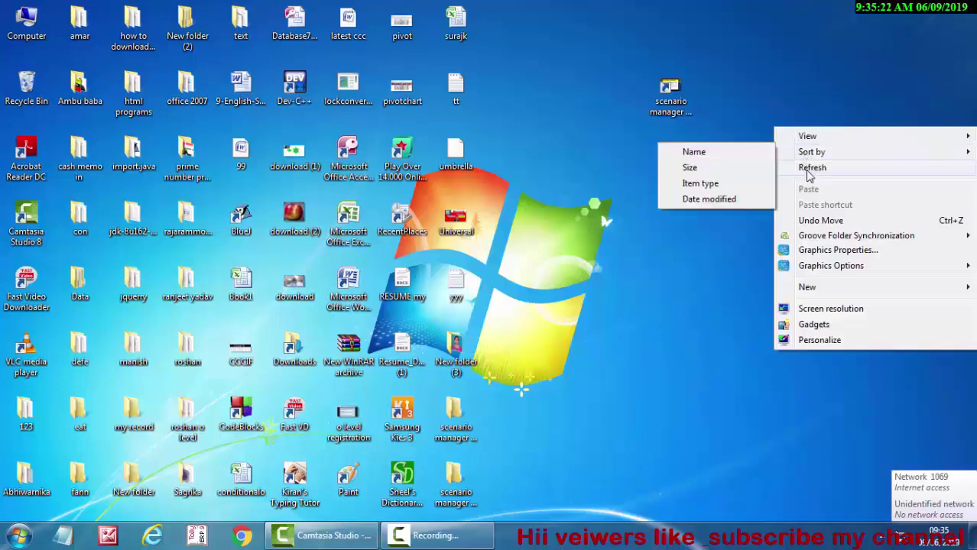
pyautogui.click(809, 175)
pyautogui.rightClick(575, 155)
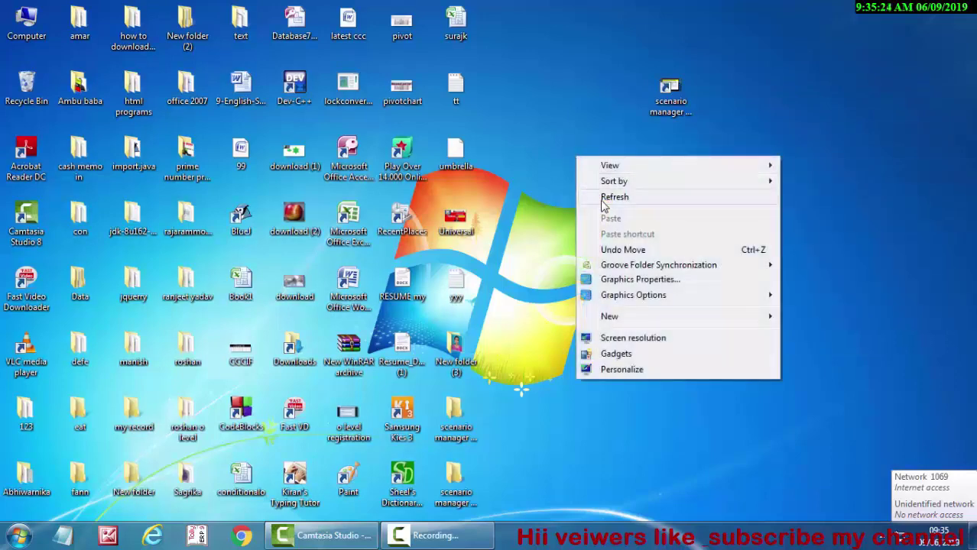
pyautogui.click(604, 197)
pyautogui.rightClick(599, 198)
pyautogui.click(633, 238)
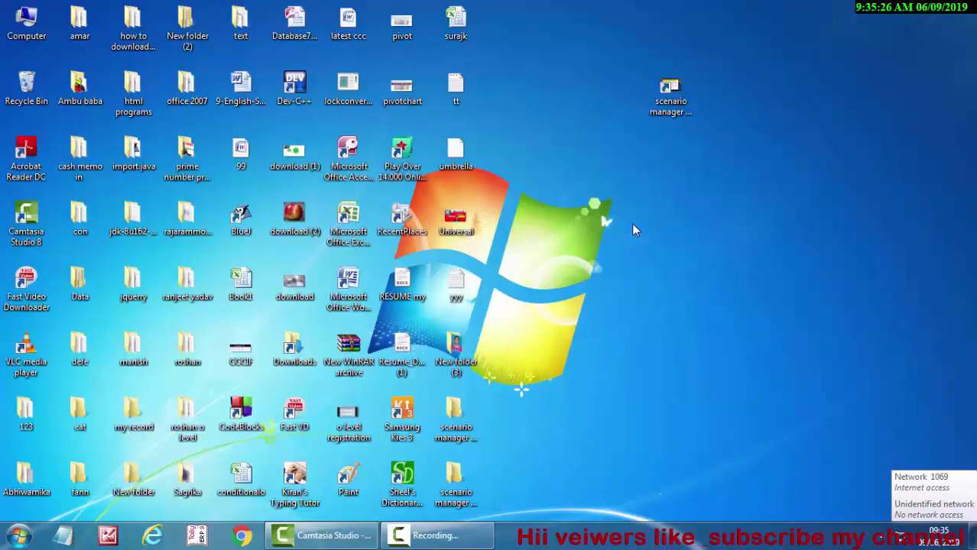
pyautogui.rightClick(631, 223)
pyautogui.click(648, 264)
pyautogui.rightClick(649, 264)
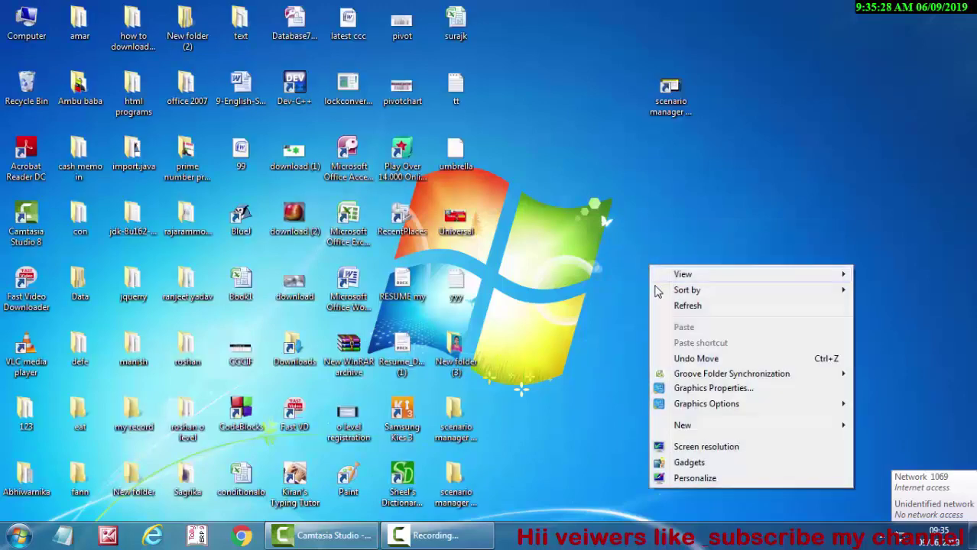
pyautogui.click(692, 306)
pyautogui.rightClick(639, 194)
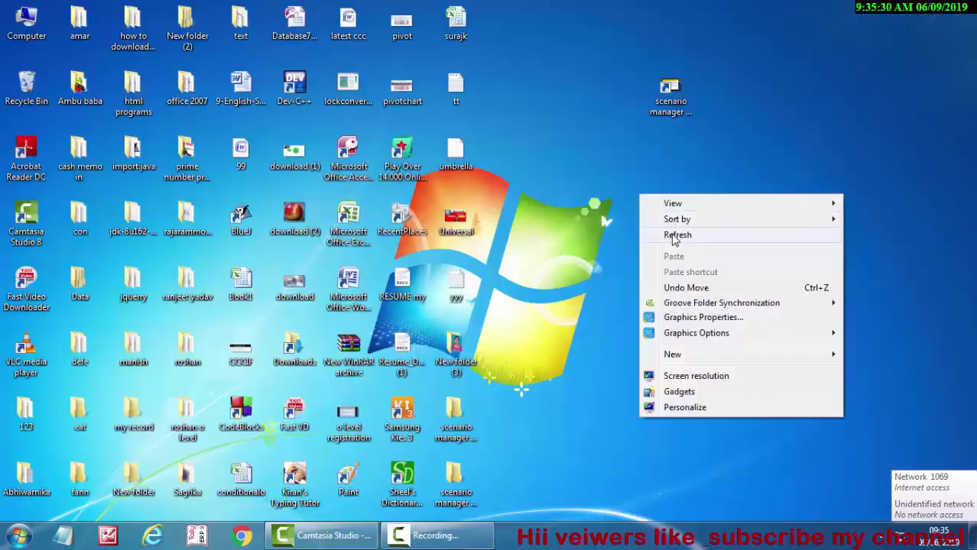
pyautogui.click(675, 239)
pyautogui.rightClick(641, 211)
pyautogui.click(658, 254)
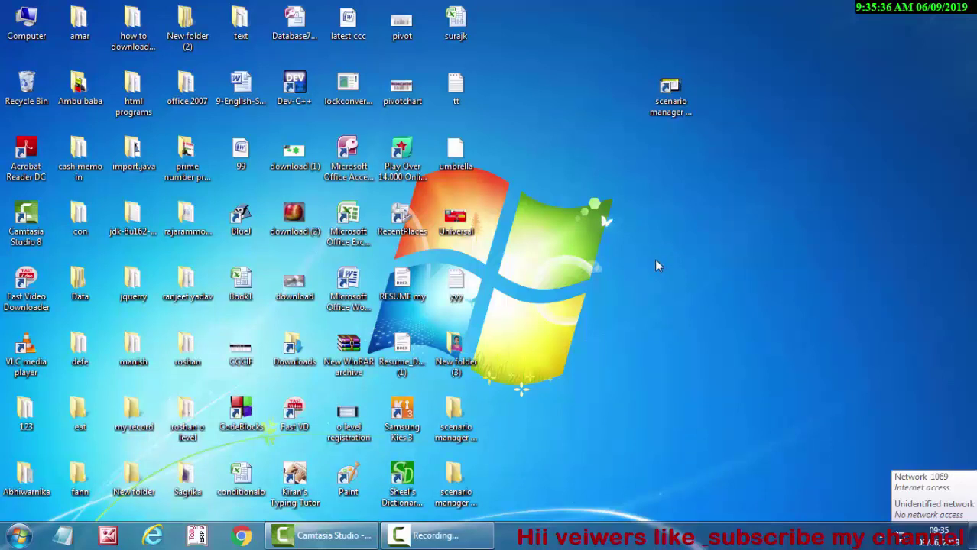
# Step: Launch Access 2007 and create a blank database named Database83
pyautogui.click(330, 162)
pyautogui.doubleClick(330, 163)
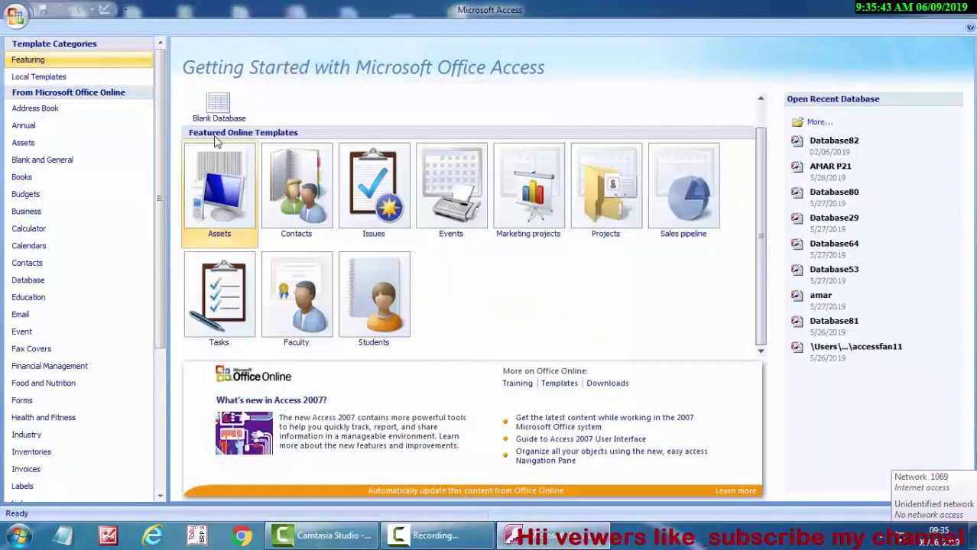
pyautogui.click(216, 113)
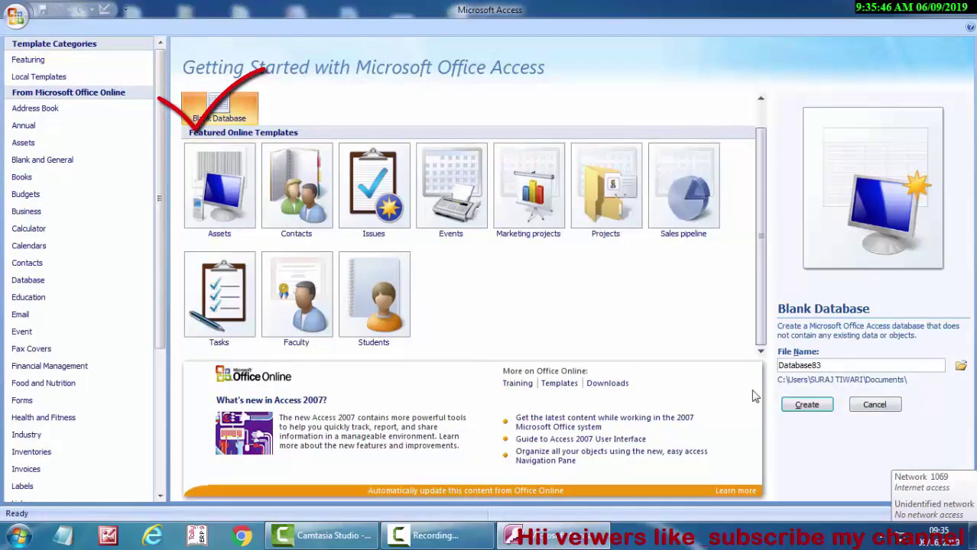
pyautogui.click(822, 408)
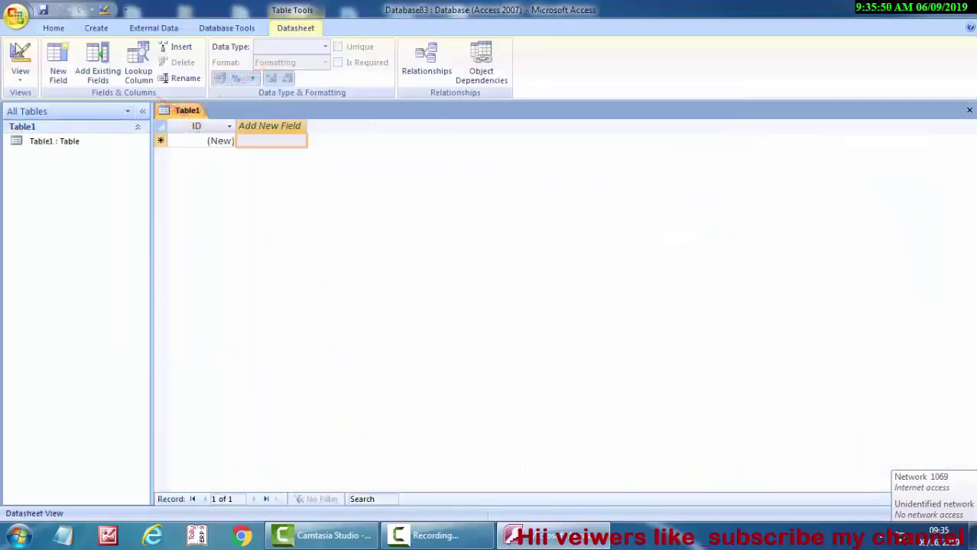
# Step: Switch Table1 to Design view, saving it under the name 'lion'
pyautogui.click(21, 76)
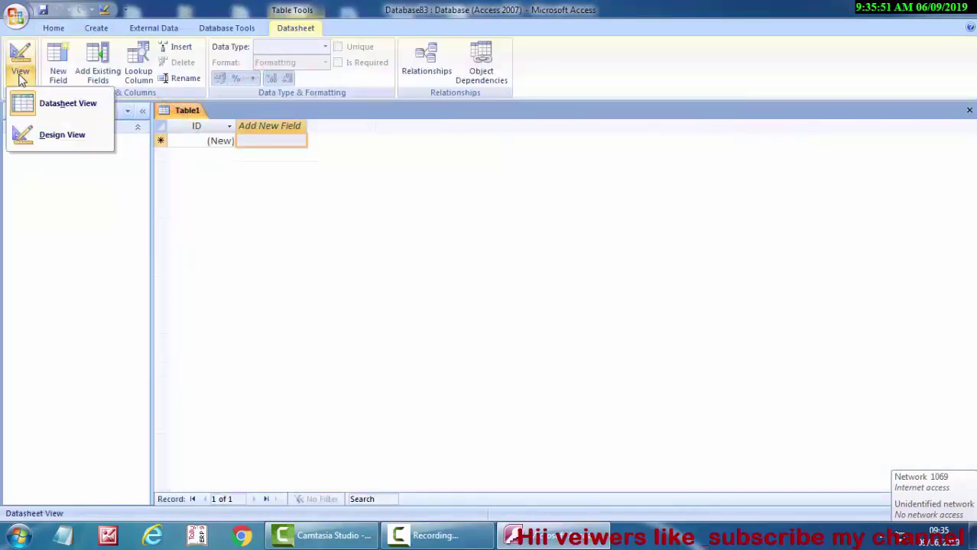
pyautogui.click(47, 132)
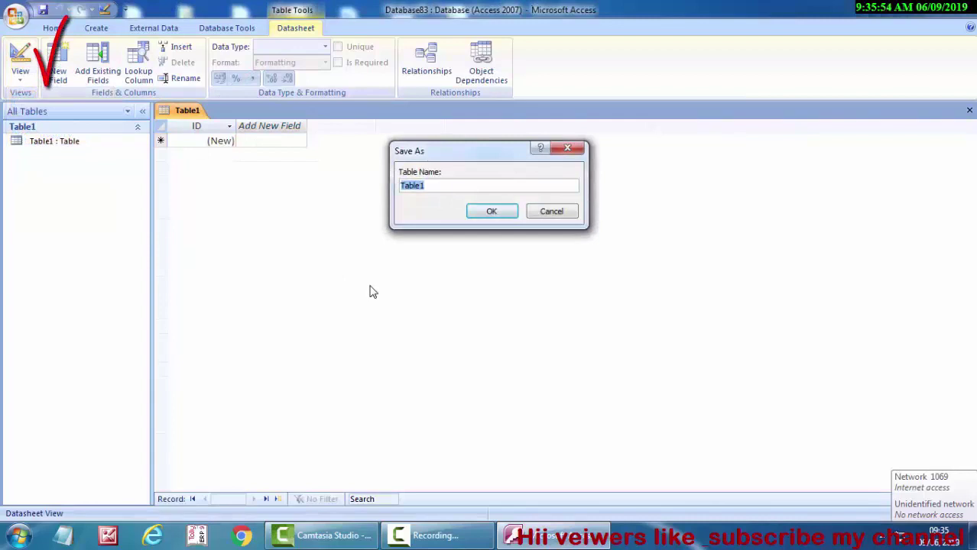
pyautogui.press('BackSpace')
pyautogui.write('lion')
pyautogui.press('Return')
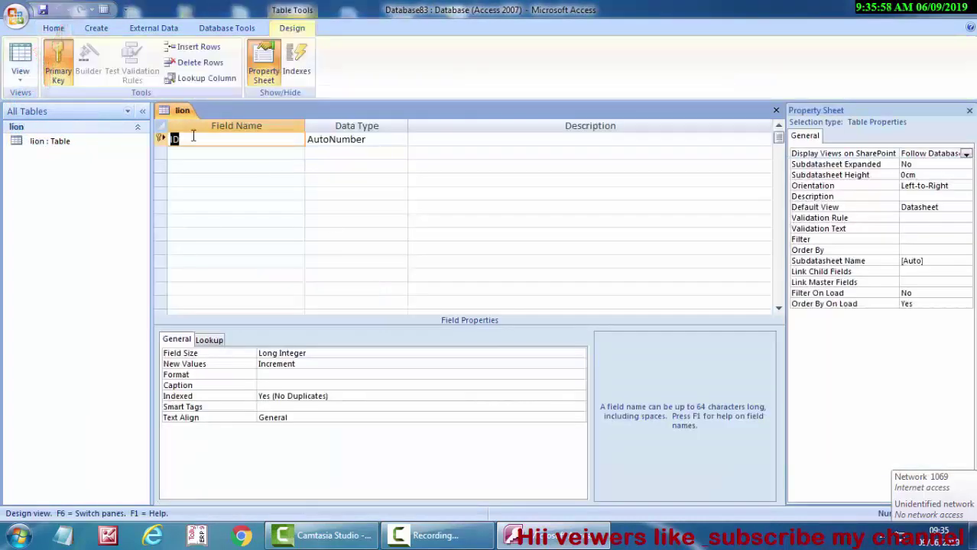
# Step: Rename ID to Student id, add Student name, and add Hindi as a Number field
pyautogui.click(196, 136)
pyautogui.press('BackSpace')
pyautogui.press('BackSpace')
pyautogui.write('S')
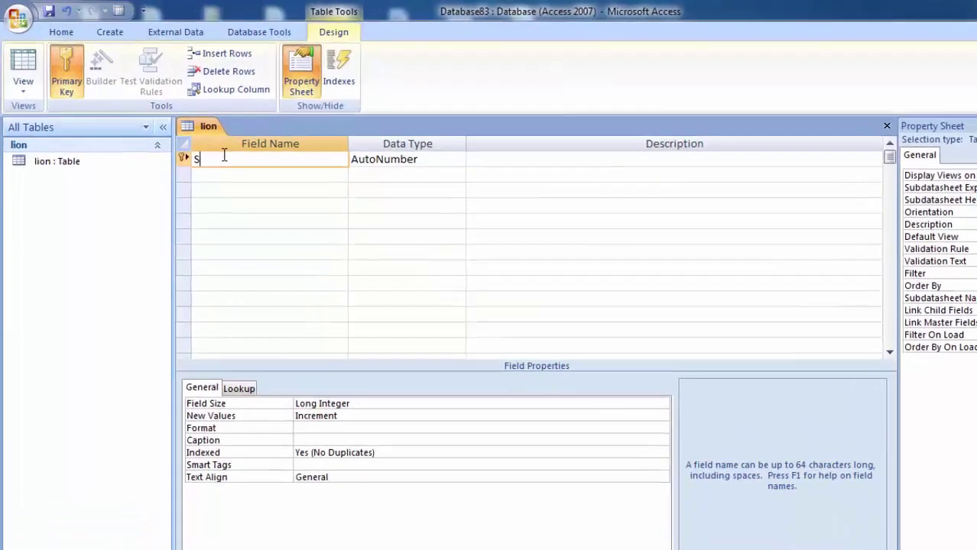
pyautogui.write('tudent')
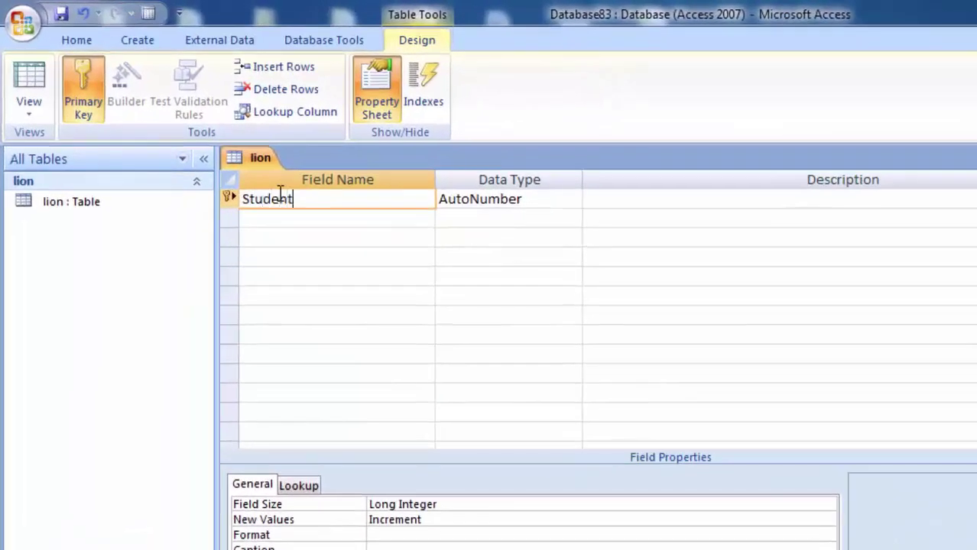
pyautogui.write(' id')
pyautogui.click(280, 218)
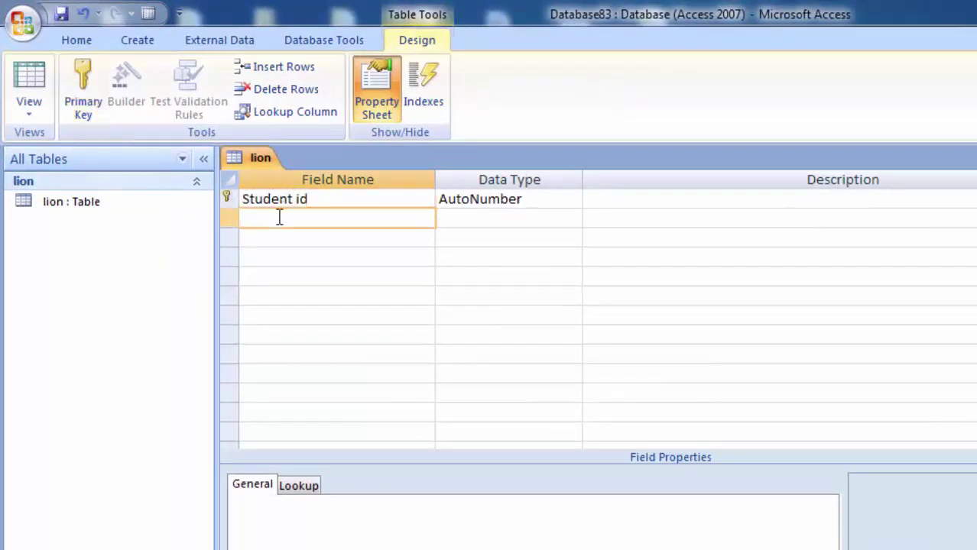
pyautogui.write('Stude')
pyautogui.write('nt n')
pyautogui.write('ame')
pyautogui.press('Tab')
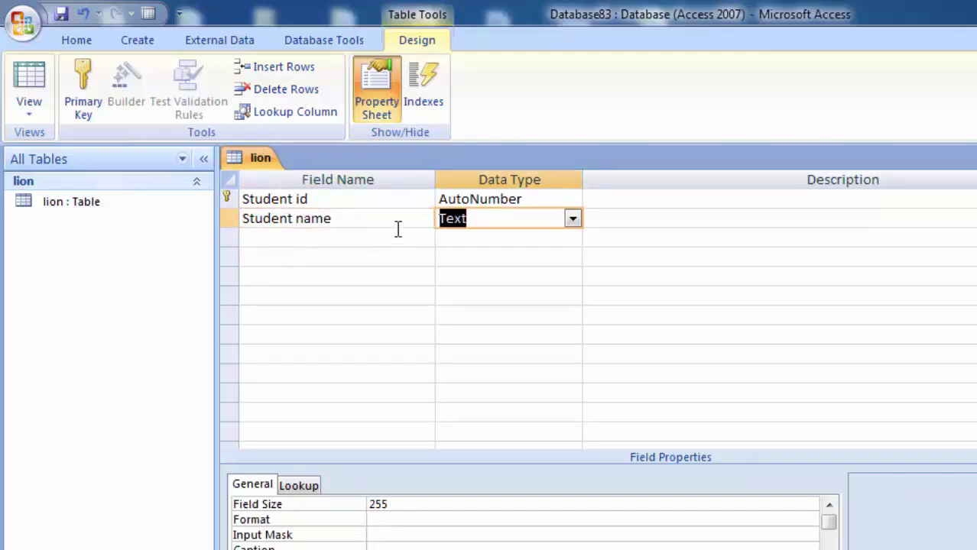
pyautogui.click(349, 243)
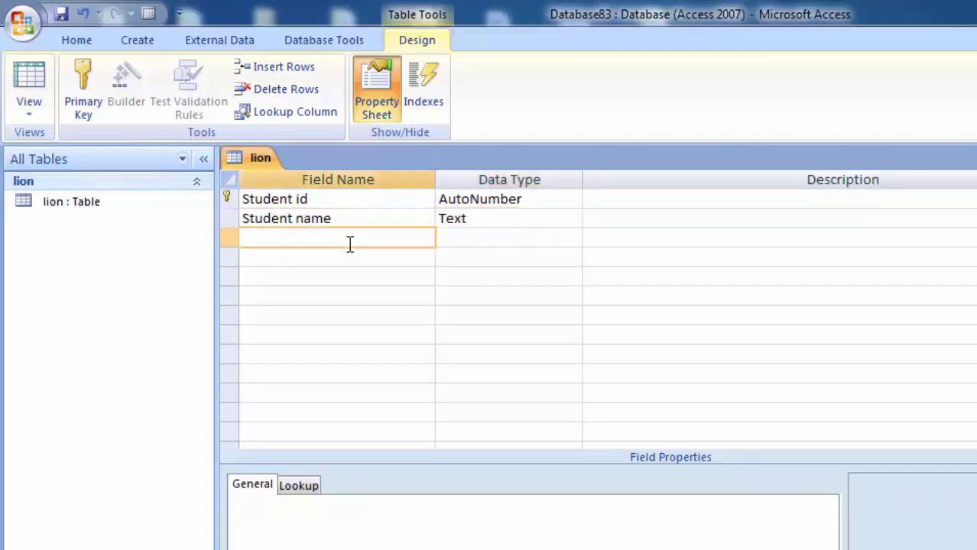
pyautogui.write('Hin')
pyautogui.write('di')
pyautogui.click(474, 246)
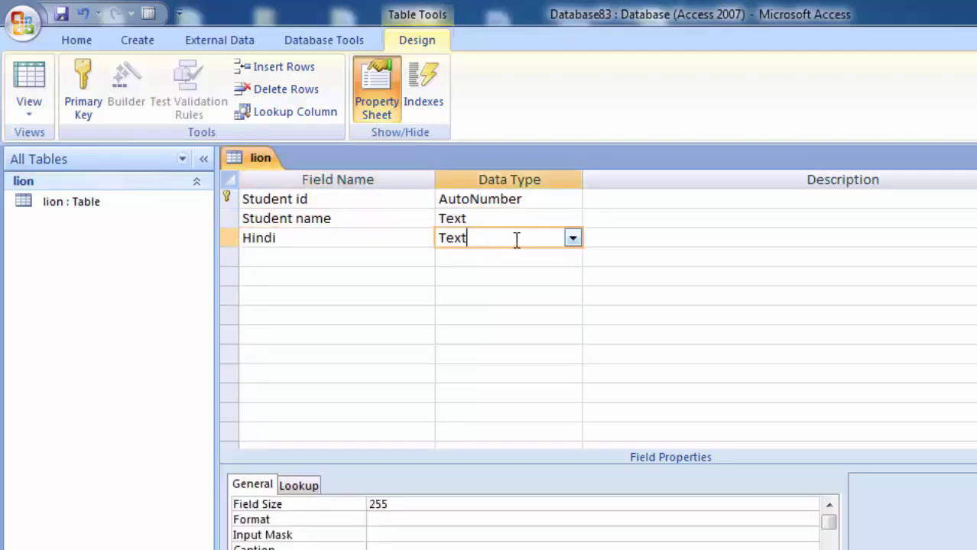
pyautogui.click(572, 239)
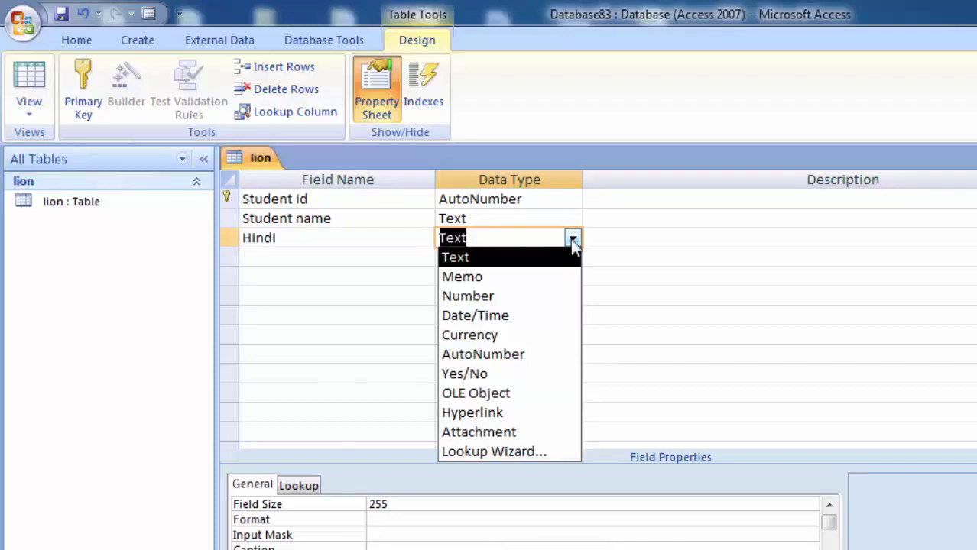
pyautogui.click(529, 298)
# Step: Add Text fields English, Physics, Chemistry and a second English
pyautogui.click(308, 262)
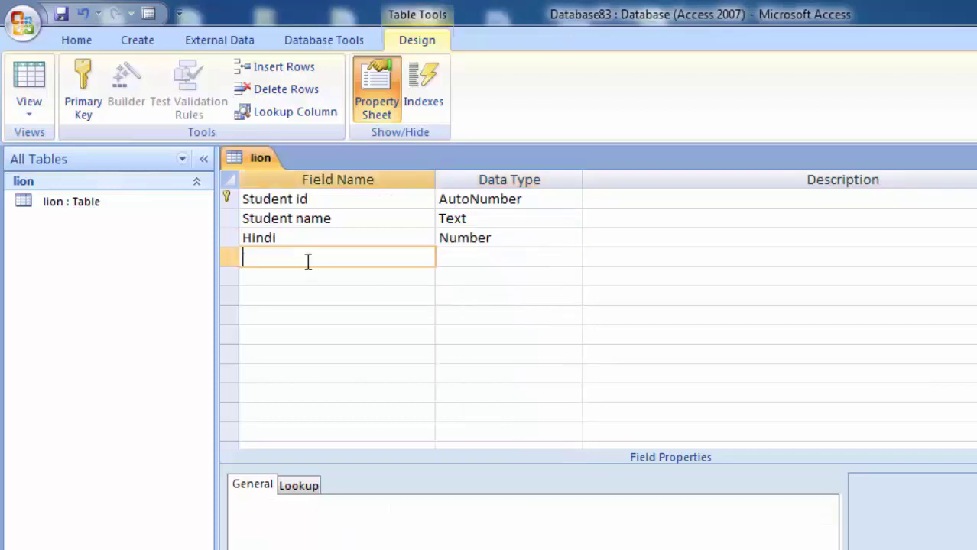
pyautogui.write('eng')
pyautogui.write('lish')
pyautogui.press('BackSpace')
pyautogui.write('E')
pyautogui.click(266, 280)
pyautogui.write('P')
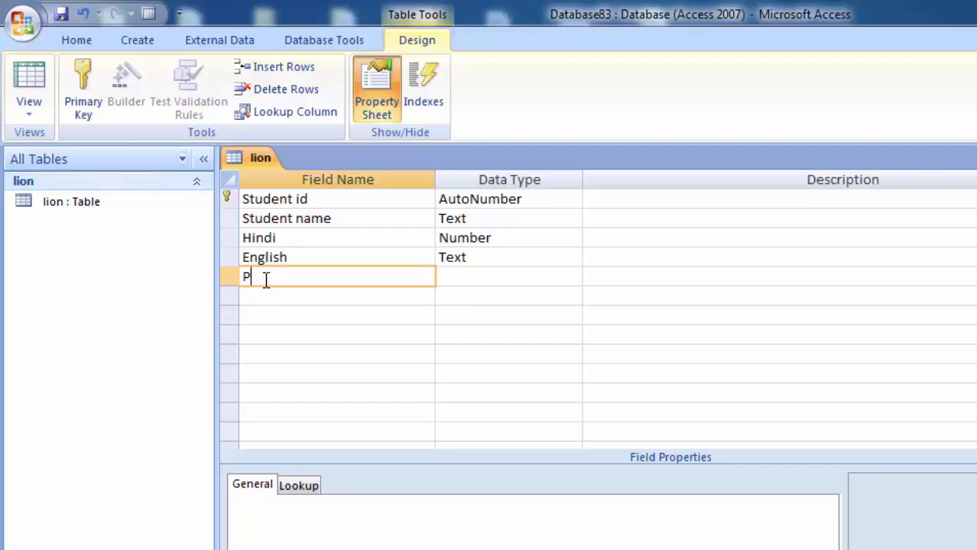
pyautogui.write('hy')
pyautogui.write('sics')
pyautogui.press('Tab')
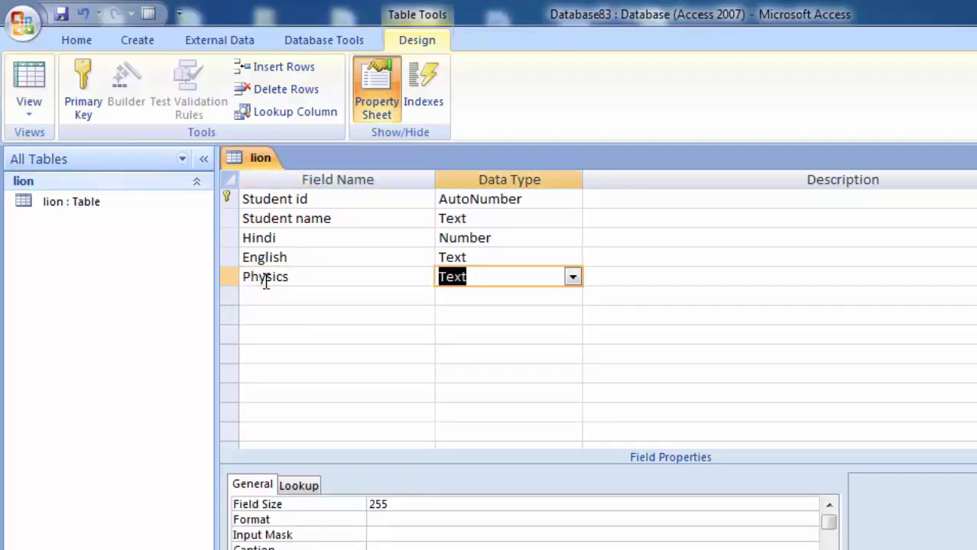
pyautogui.click(265, 297)
pyautogui.write('C')
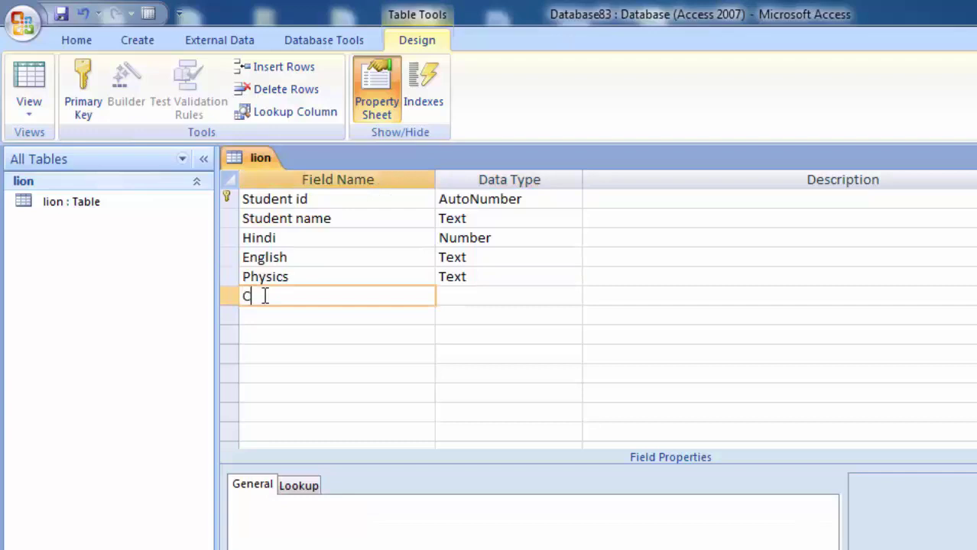
pyautogui.write('hemist')
pyautogui.write('ry')
pyautogui.click(464, 303)
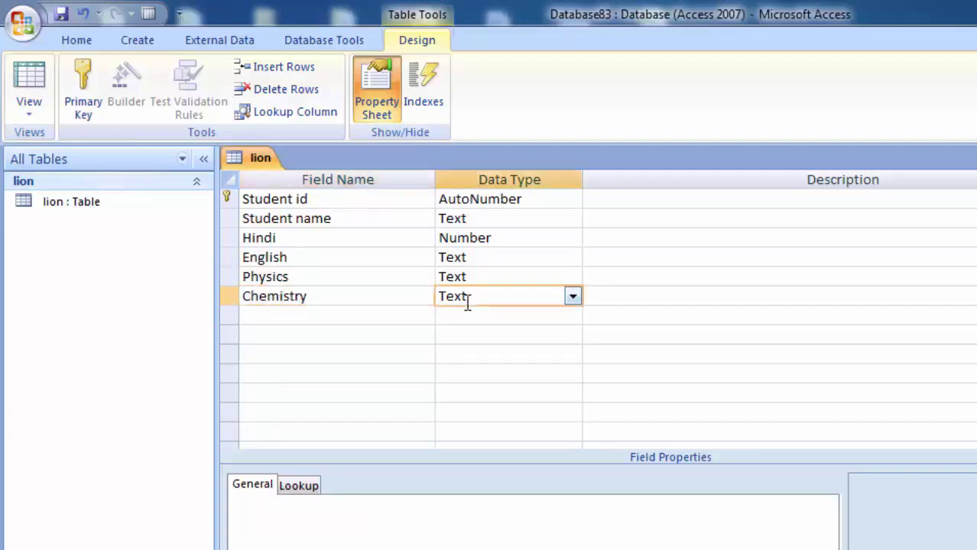
pyautogui.click(371, 323)
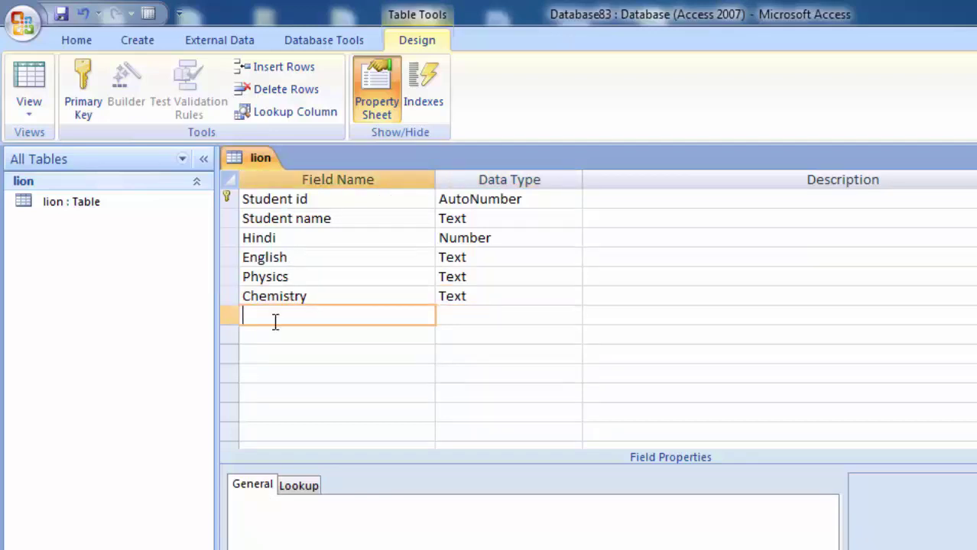
pyautogui.write('En')
pyautogui.write('glish')
pyautogui.click(460, 313)
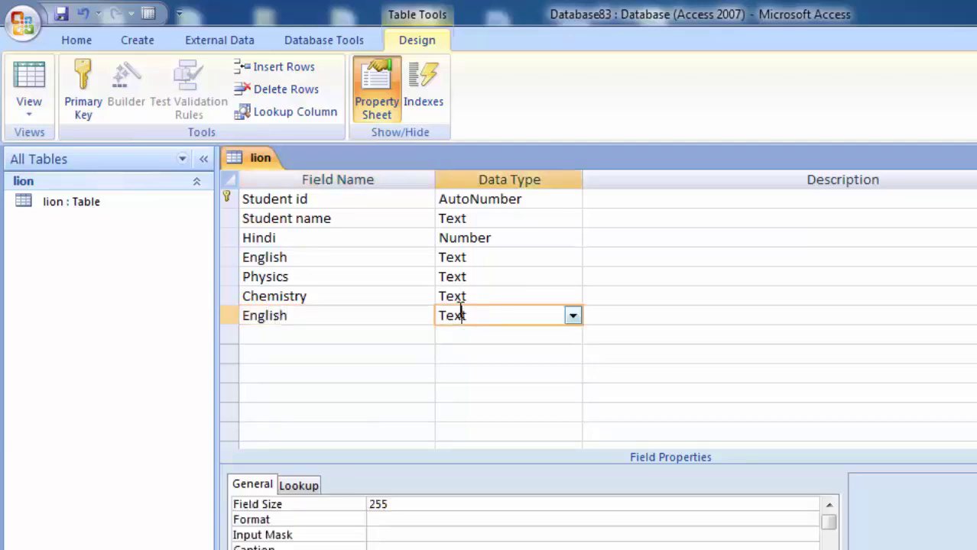
pyautogui.click(338, 334)
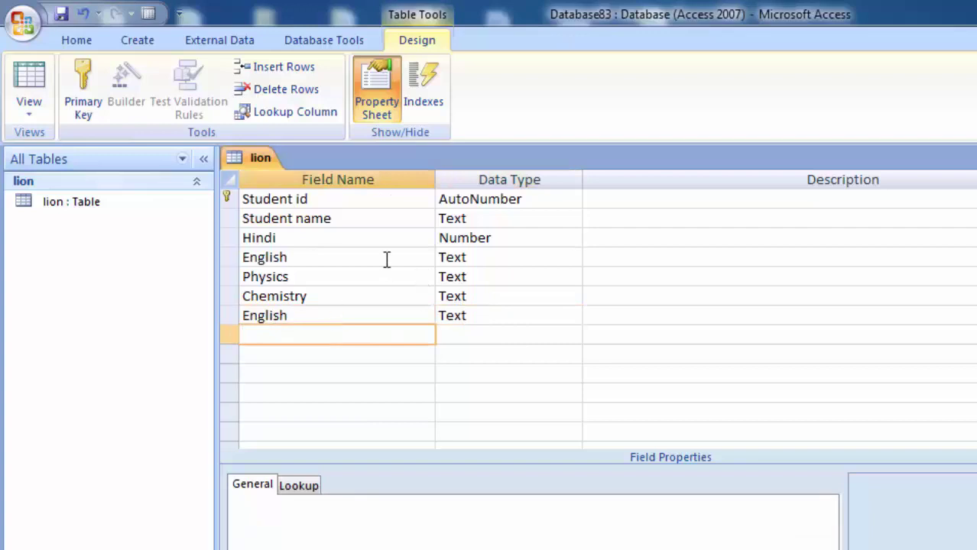
# Step: Change the English and Physics fields' data type to Number
pyautogui.click(514, 259)
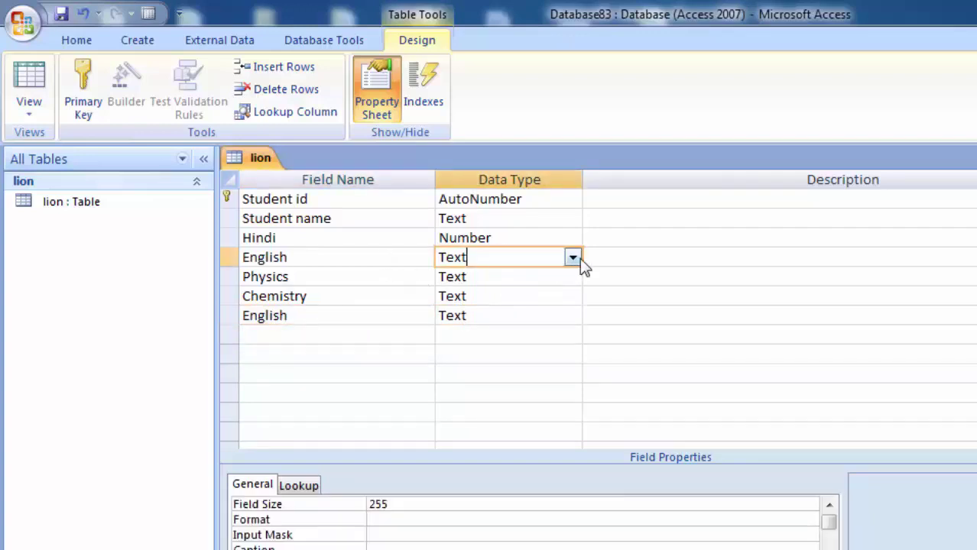
pyautogui.click(572, 258)
pyautogui.click(545, 314)
pyautogui.click(546, 277)
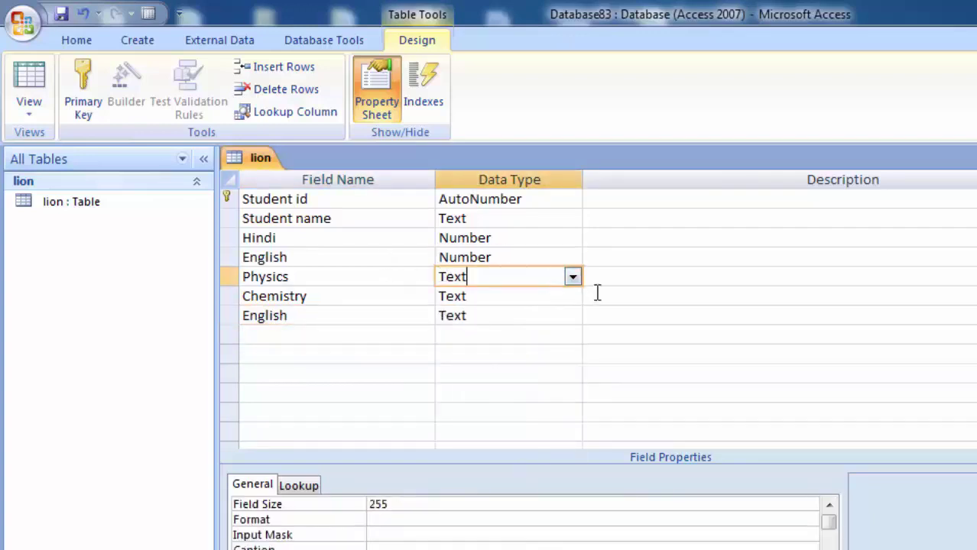
pyautogui.click(572, 277)
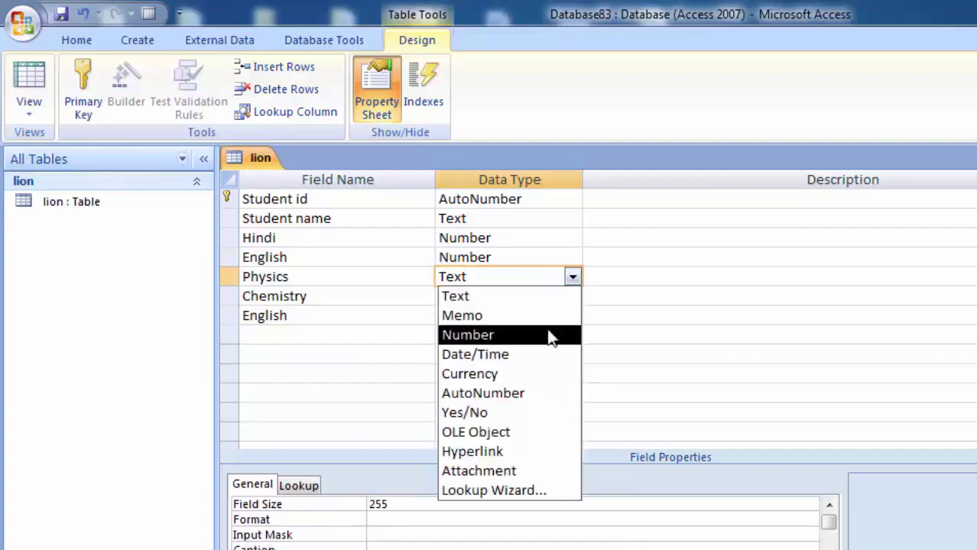
pyautogui.click(549, 336)
# Step: Change Chemistry and the second English field to Number
pyautogui.click(538, 295)
pyautogui.click(572, 297)
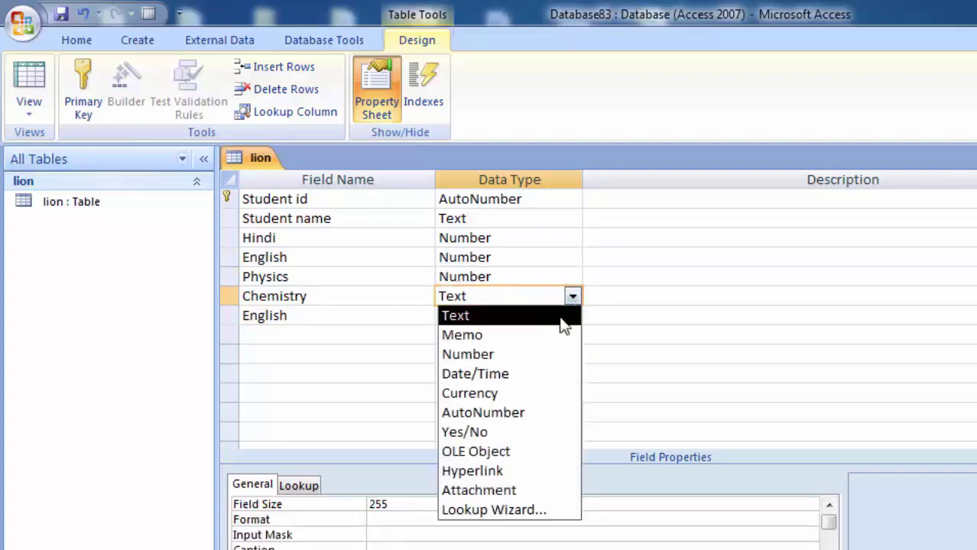
pyautogui.click(556, 355)
pyautogui.click(539, 319)
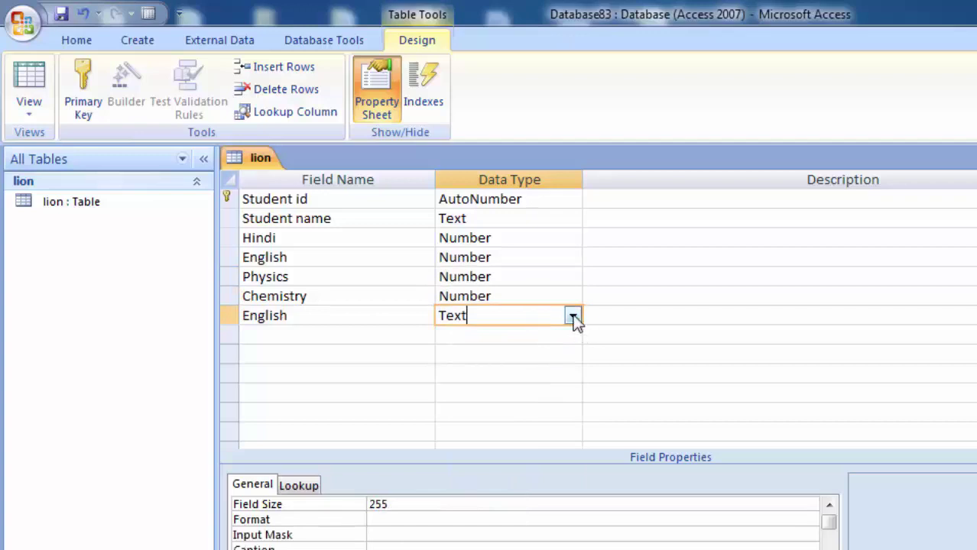
pyautogui.click(573, 316)
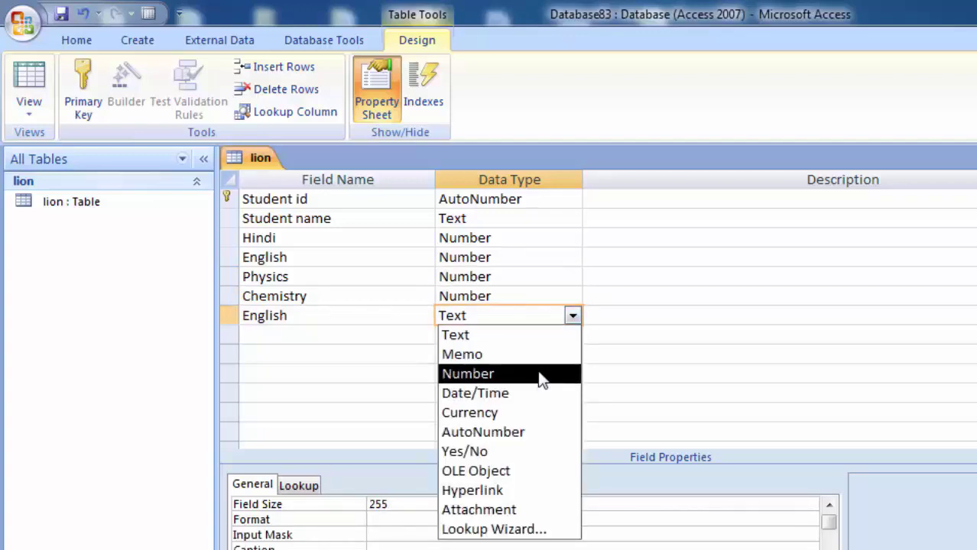
pyautogui.click(539, 374)
pyautogui.click(307, 336)
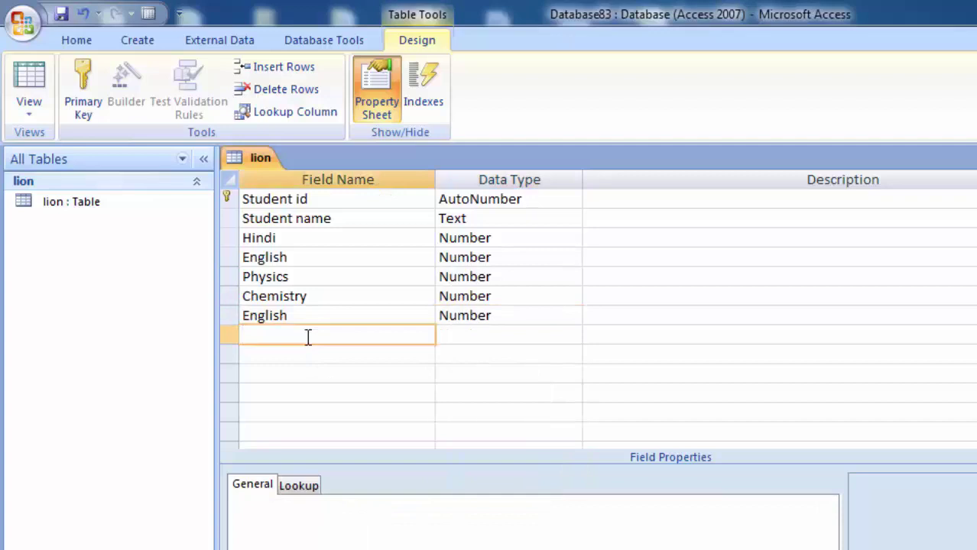
# Step: Add an Obtained Marks field with the Number data type
pyautogui.write('O')
pyautogui.write('btain')
pyautogui.write('ed M')
pyautogui.write('arks')
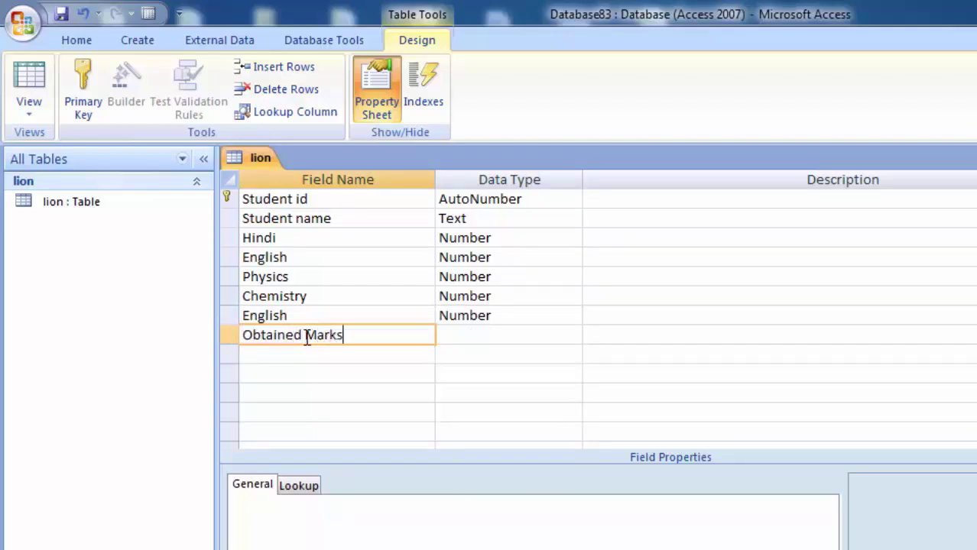
pyautogui.click(517, 335)
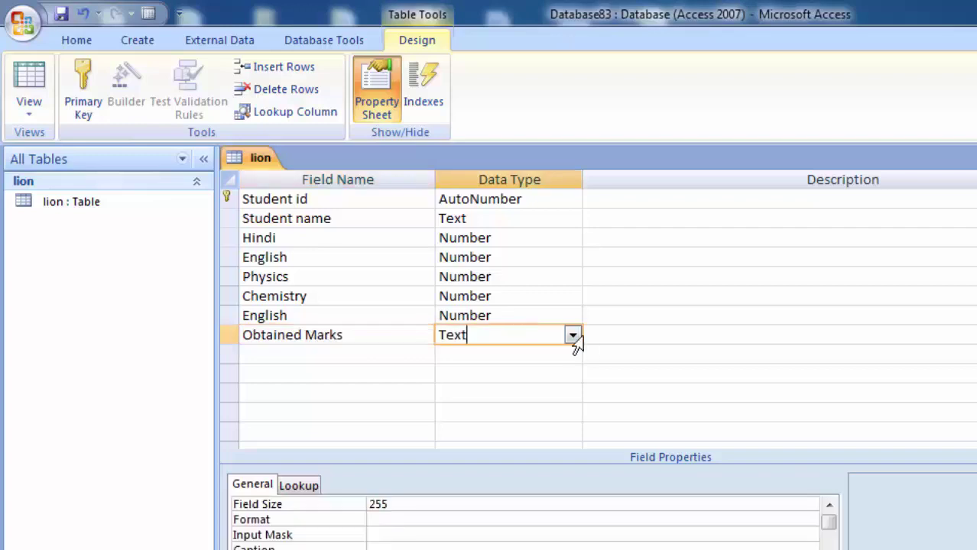
pyautogui.click(573, 337)
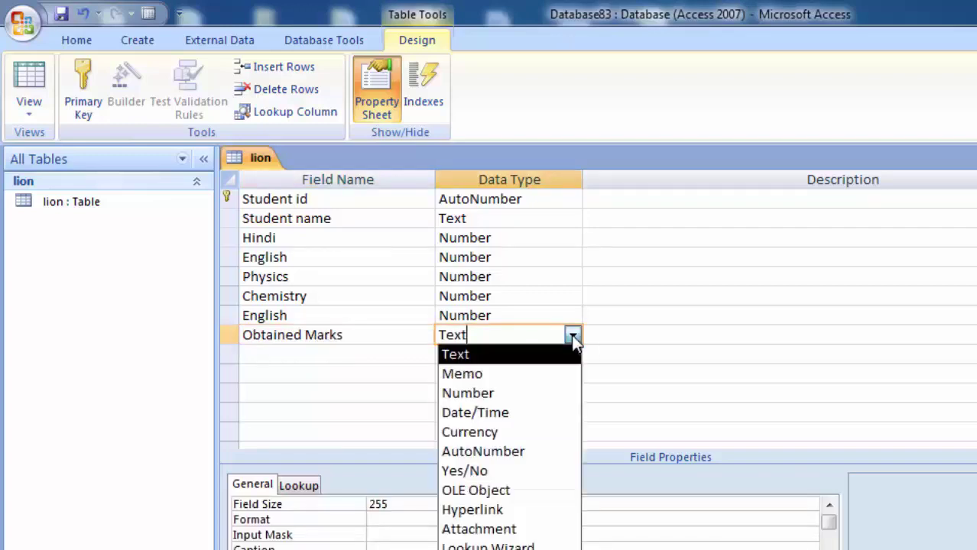
pyautogui.click(506, 394)
pyautogui.click(313, 353)
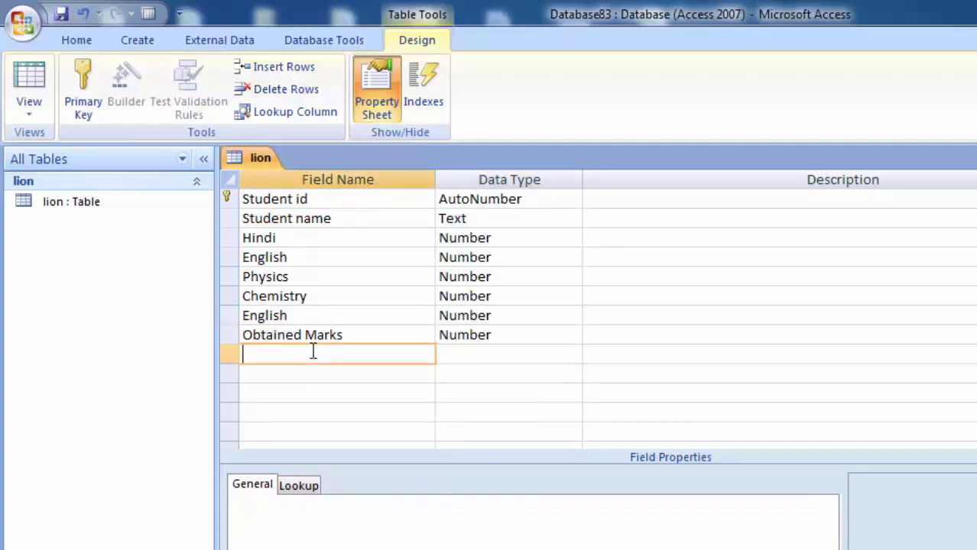
# Step: Add an Average field with the Number data type
pyautogui.write('A')
pyautogui.write('verag')
pyautogui.write('e')
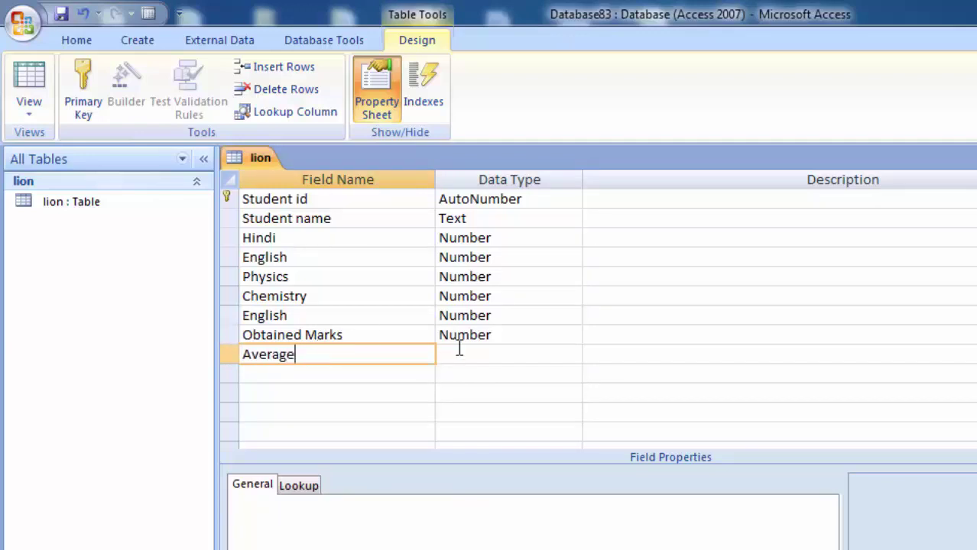
pyautogui.click(459, 354)
pyautogui.click(573, 354)
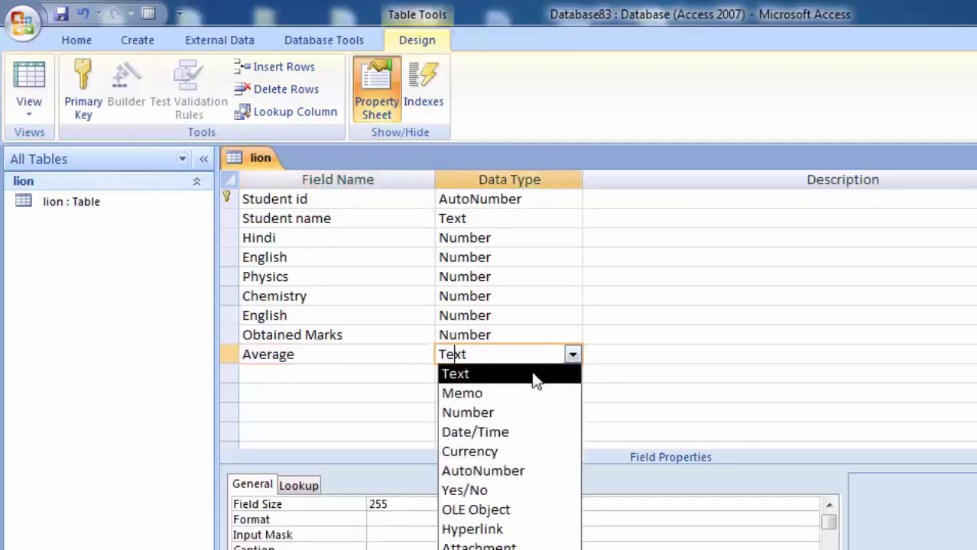
pyautogui.click(501, 411)
pyautogui.click(263, 373)
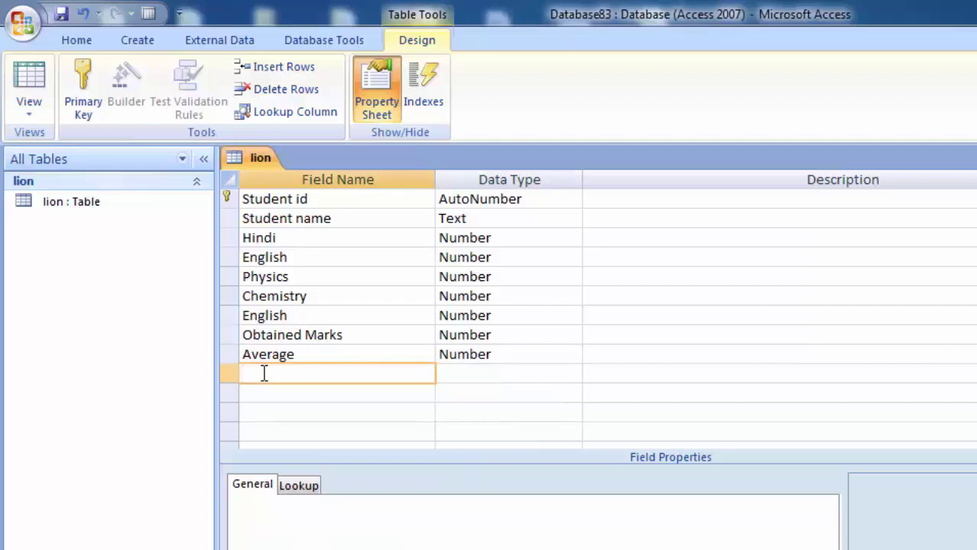
# Step: Add a DOB field with the Number data type
pyautogui.write('D')
pyautogui.write('ob')
pyautogui.press('BackSpace')
pyautogui.press('BackSpace')
pyautogui.write('OB')
pyautogui.click(504, 381)
pyautogui.click(573, 374)
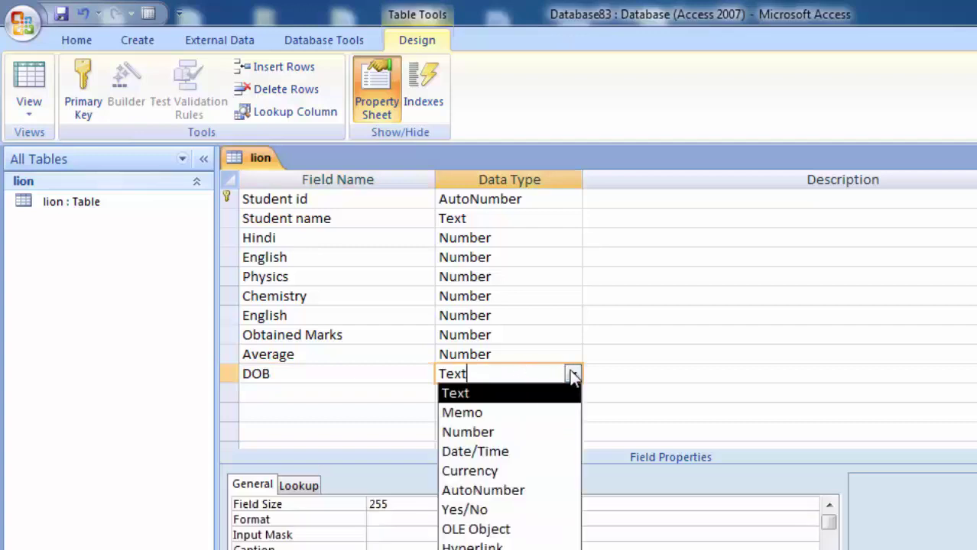
pyautogui.click(526, 439)
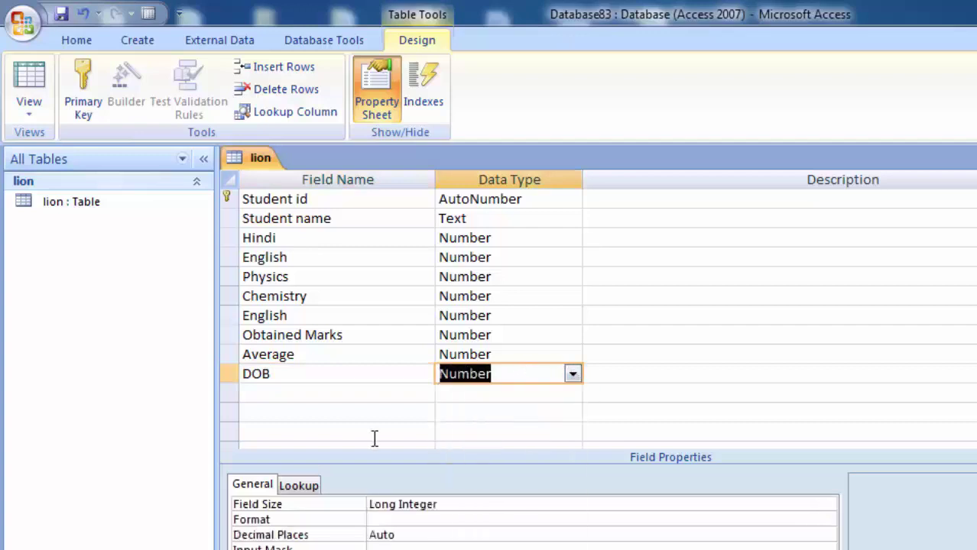
pyautogui.click(313, 395)
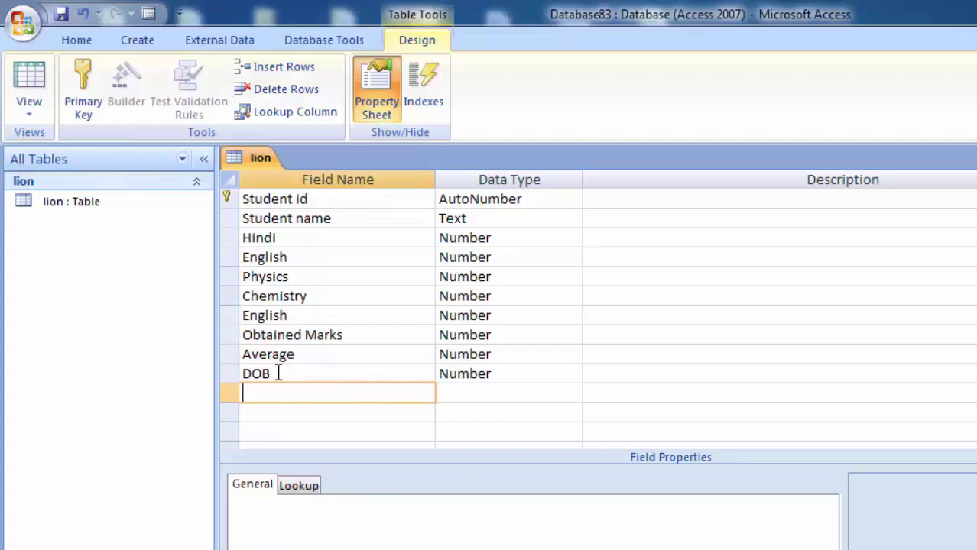
# Step: Try switching to Datasheet view, save, and dismiss the duplicate English field warning
pyautogui.click(34, 108)
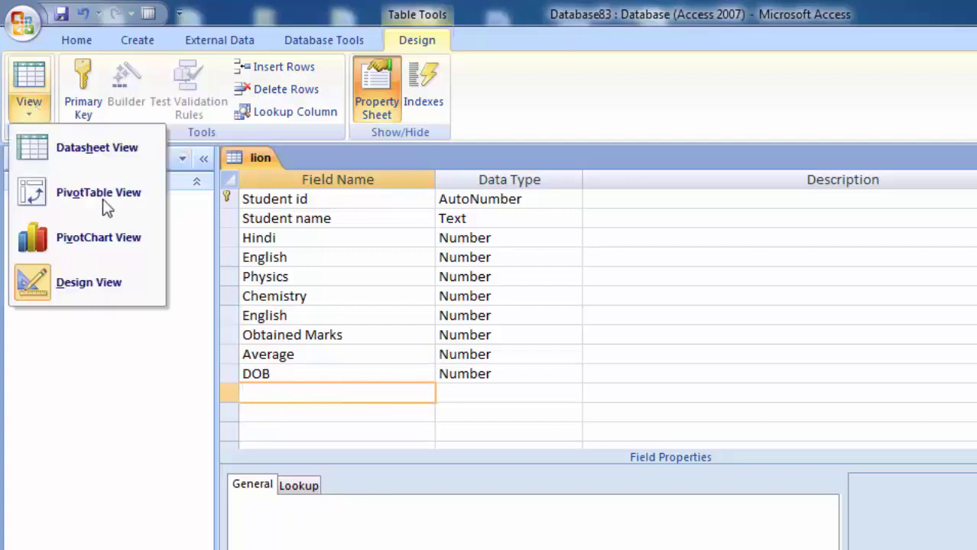
pyautogui.click(100, 136)
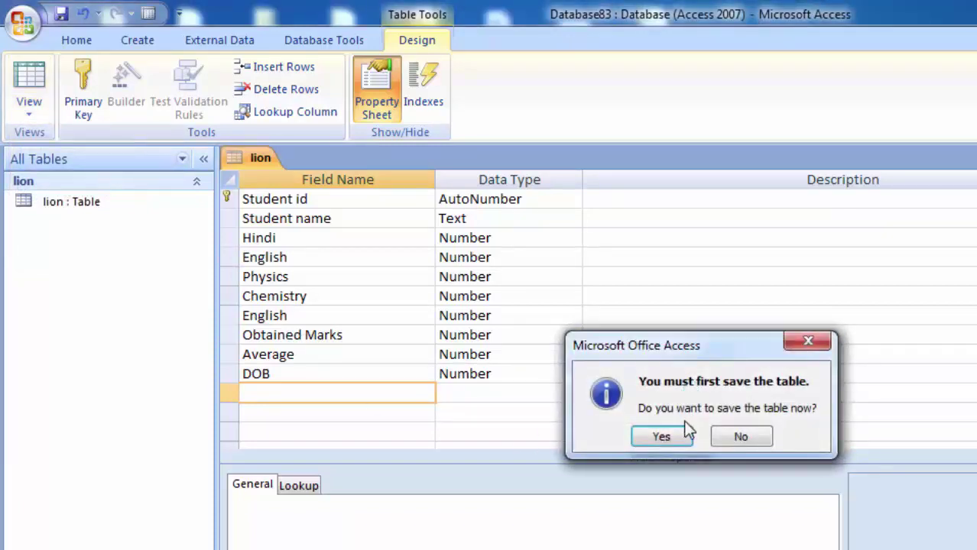
pyautogui.click(662, 437)
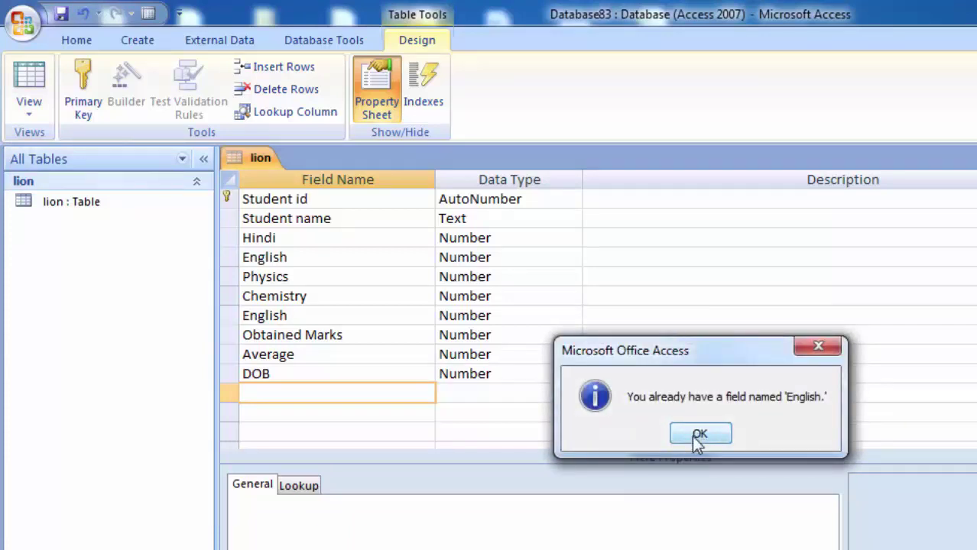
pyautogui.click(697, 436)
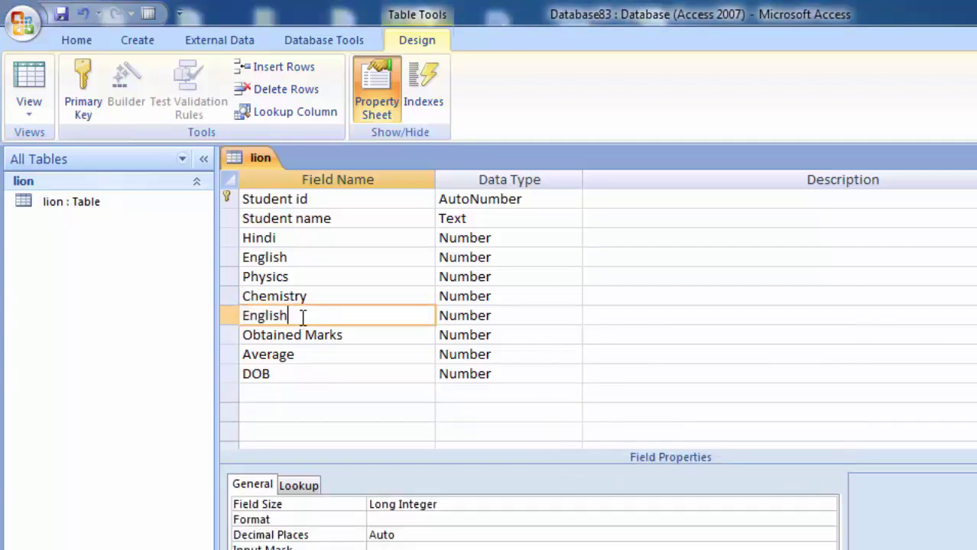
# Step: Rename the second English field to Biology, then save and open the datasheet
pyautogui.press('BackSpace')
pyautogui.press('BackSpace')
pyautogui.write('Biology')
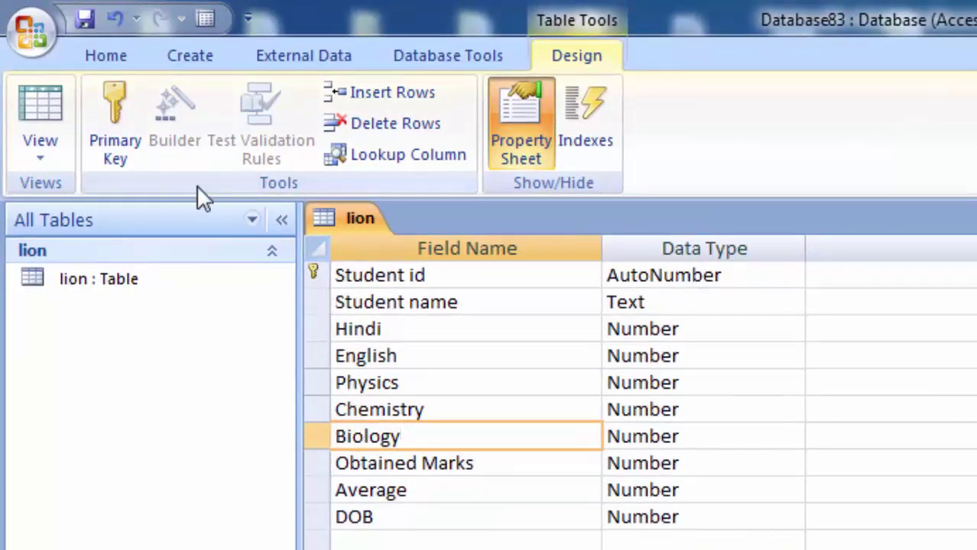
pyautogui.click(31, 165)
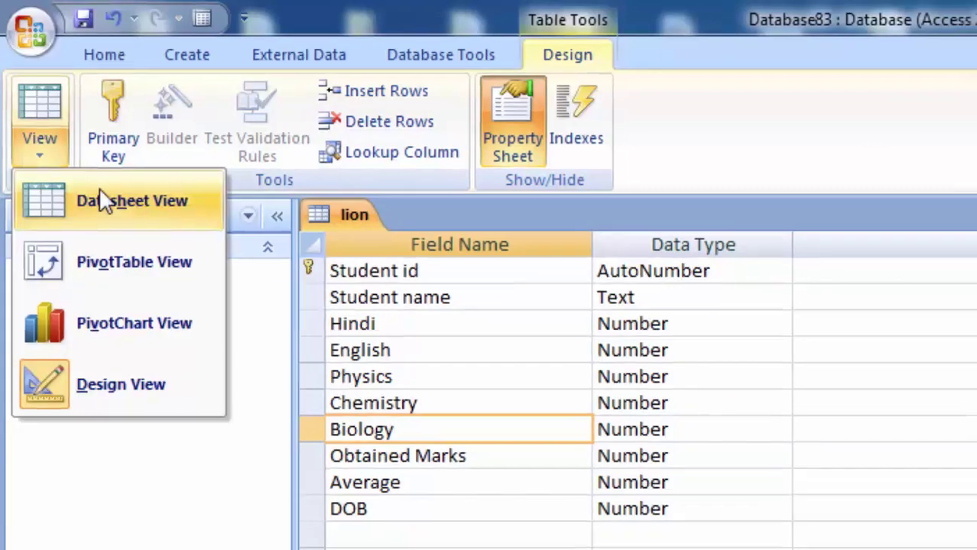
pyautogui.click(98, 200)
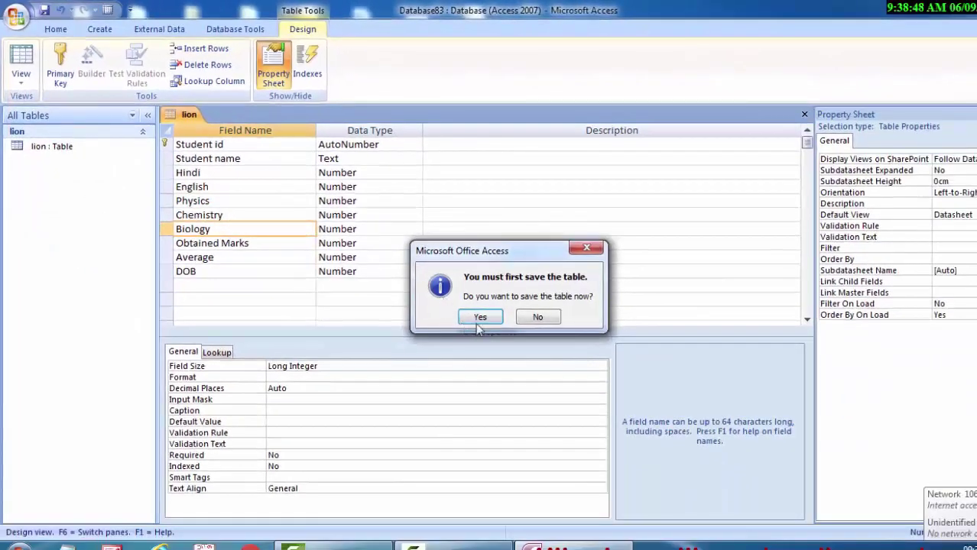
pyautogui.click(480, 318)
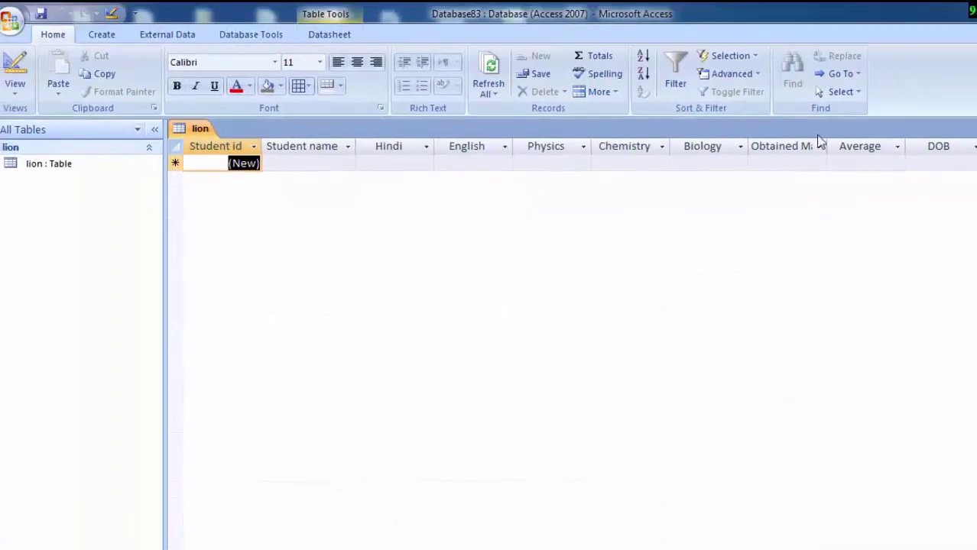
# Step: Auto-fit the Obtained Marks column and set the datasheet font size to 18
pyautogui.doubleClick(827, 146)
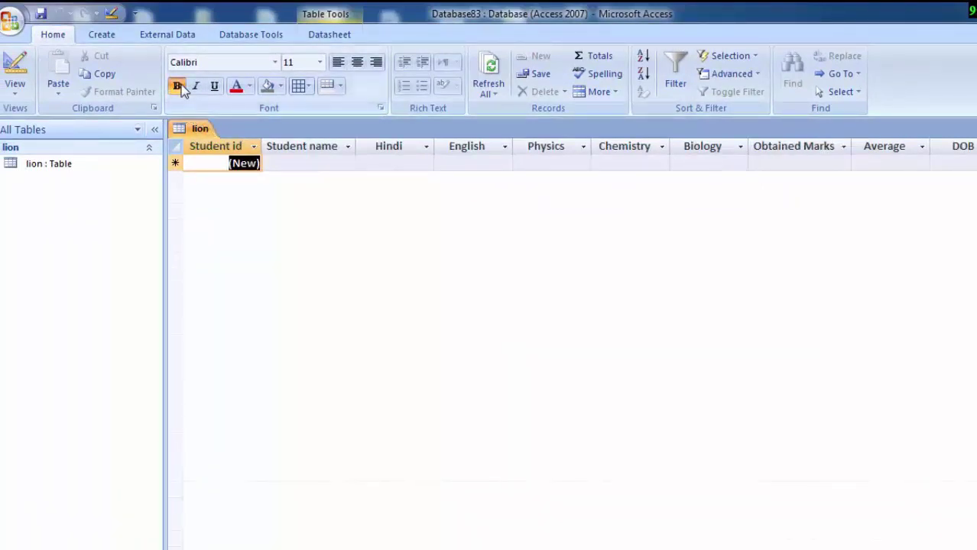
pyautogui.click(319, 63)
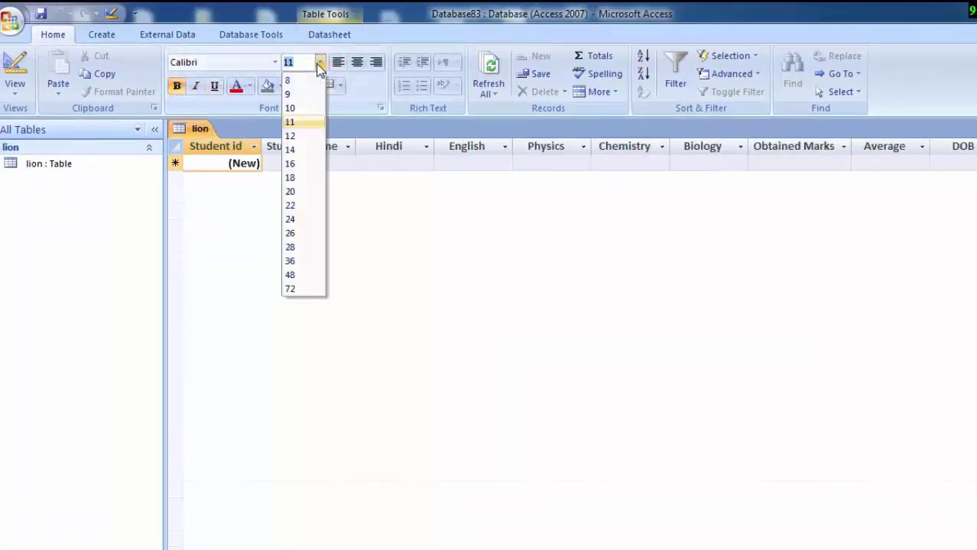
pyautogui.click(289, 177)
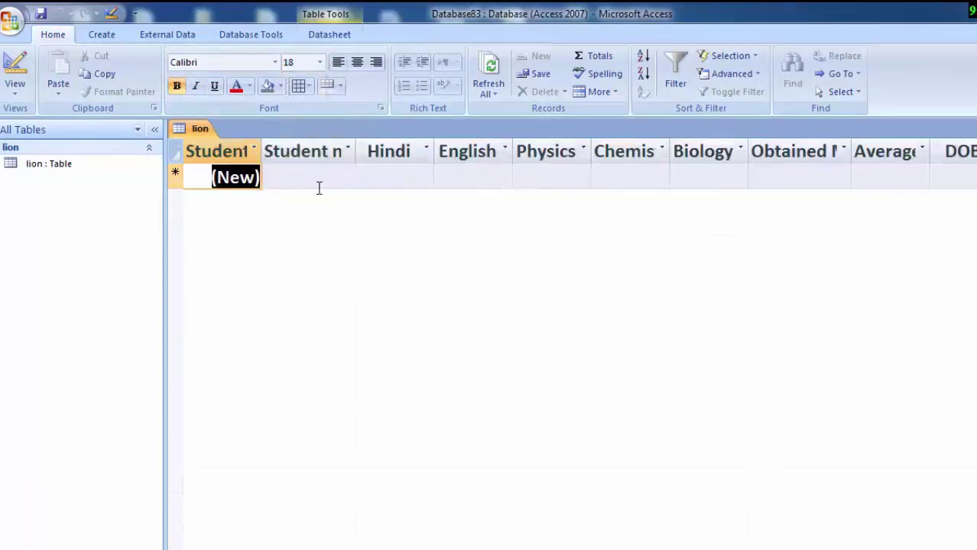
# Step: Auto-fit Student name, Chemistry, Obtained Marks, Average and Student id columns to their headers
pyautogui.doubleClick(357, 145)
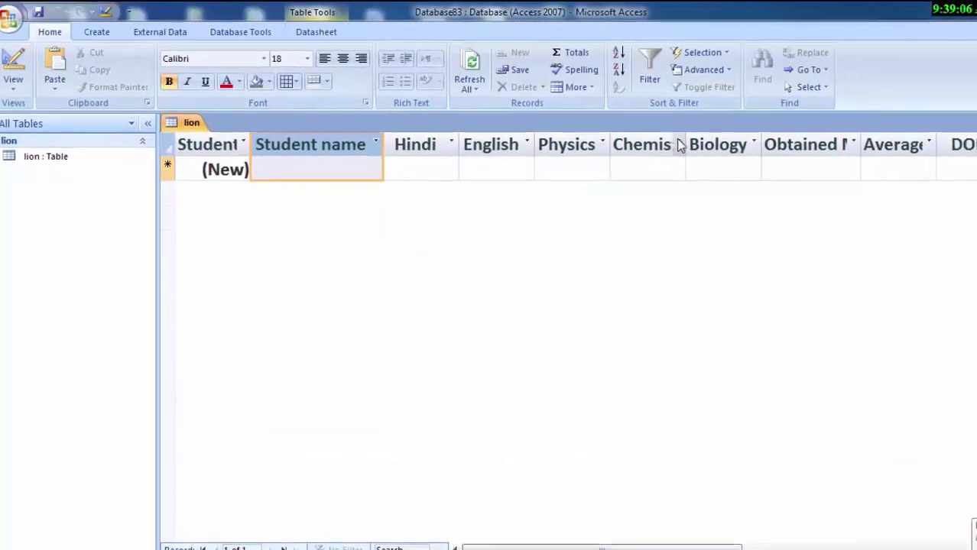
pyautogui.doubleClick(711, 161)
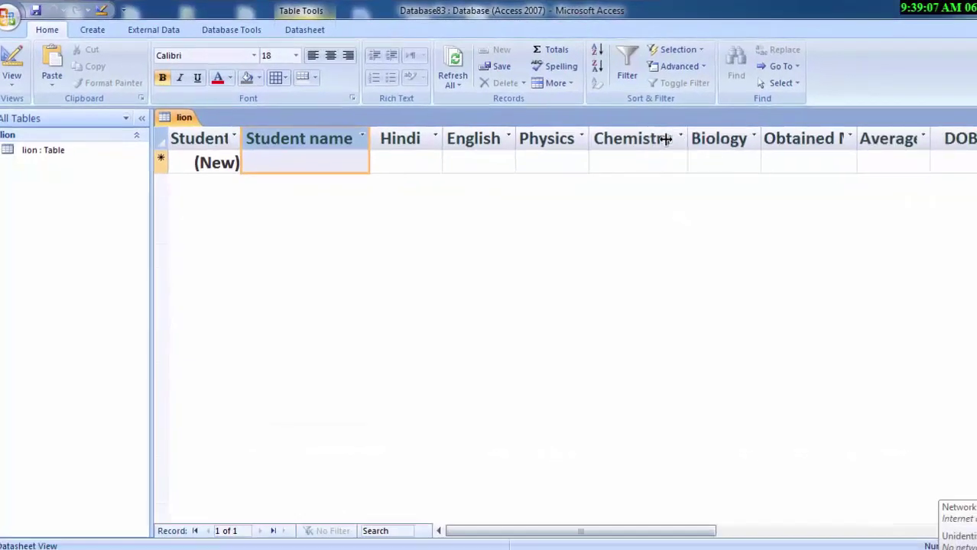
pyautogui.doubleClick(859, 138)
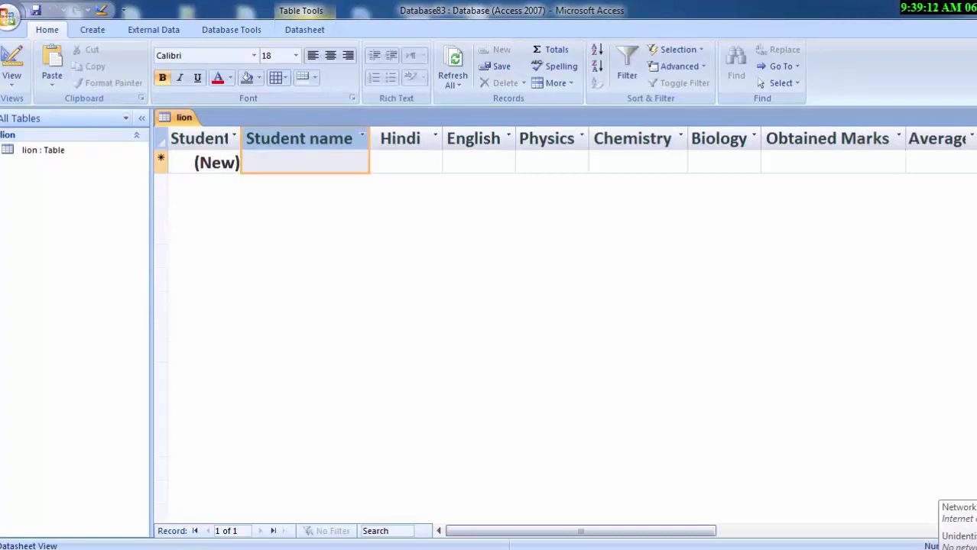
pyautogui.doubleClick(971, 138)
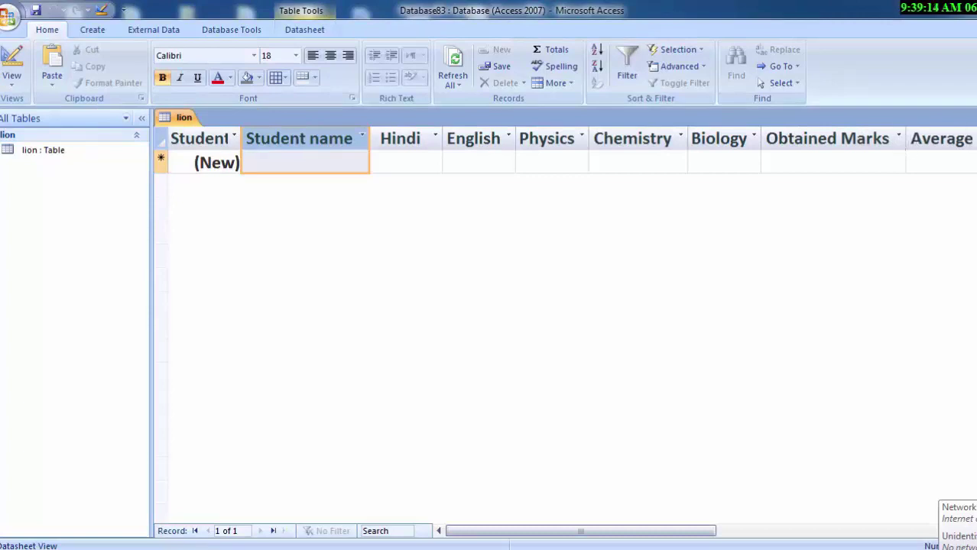
pyautogui.click(311, 155)
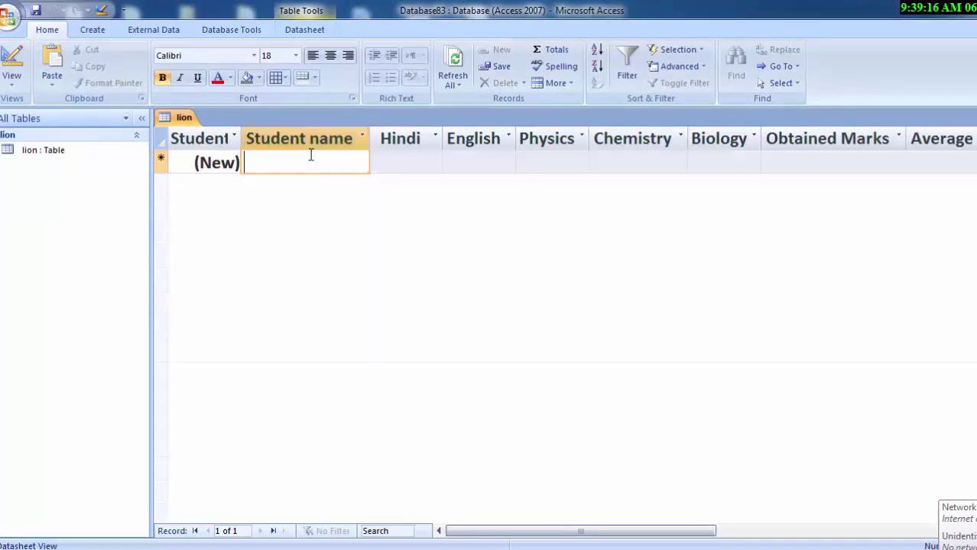
pyautogui.doubleClick(241, 138)
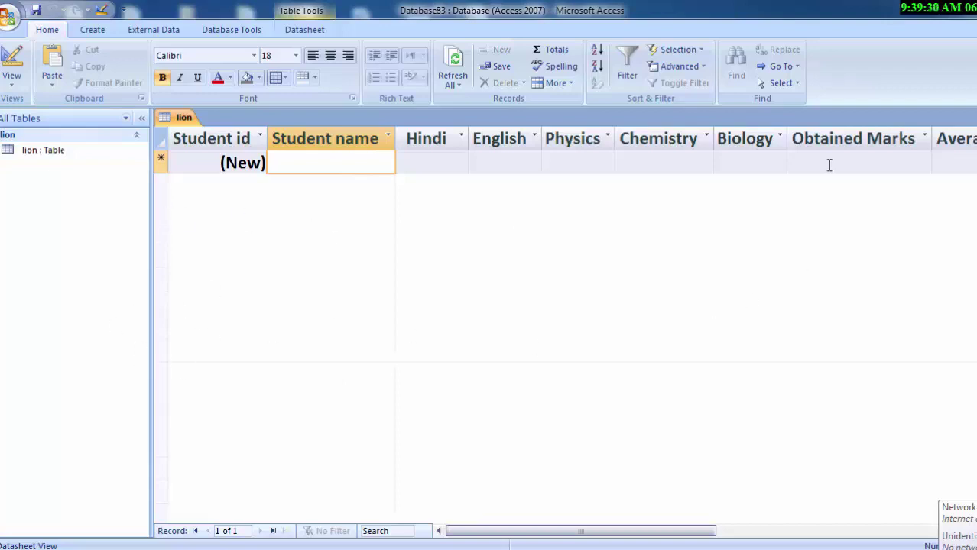
# Step: Start a new Query Design with the lion table added
pyautogui.click(101, 32)
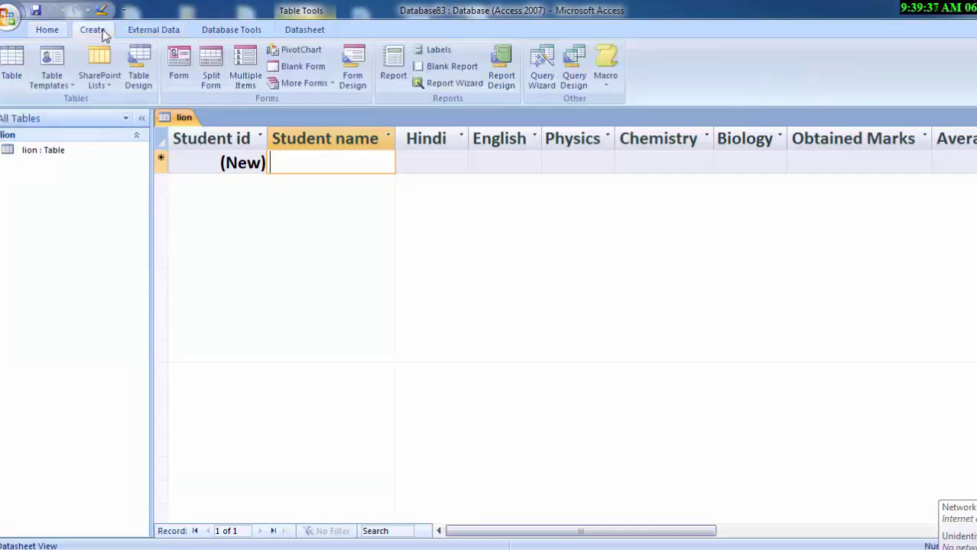
pyautogui.click(570, 80)
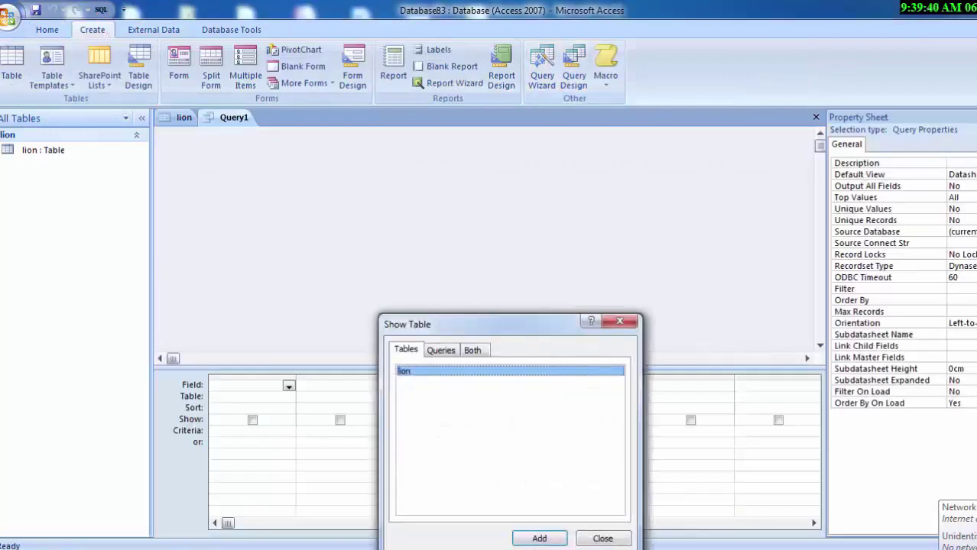
pyautogui.click(551, 538)
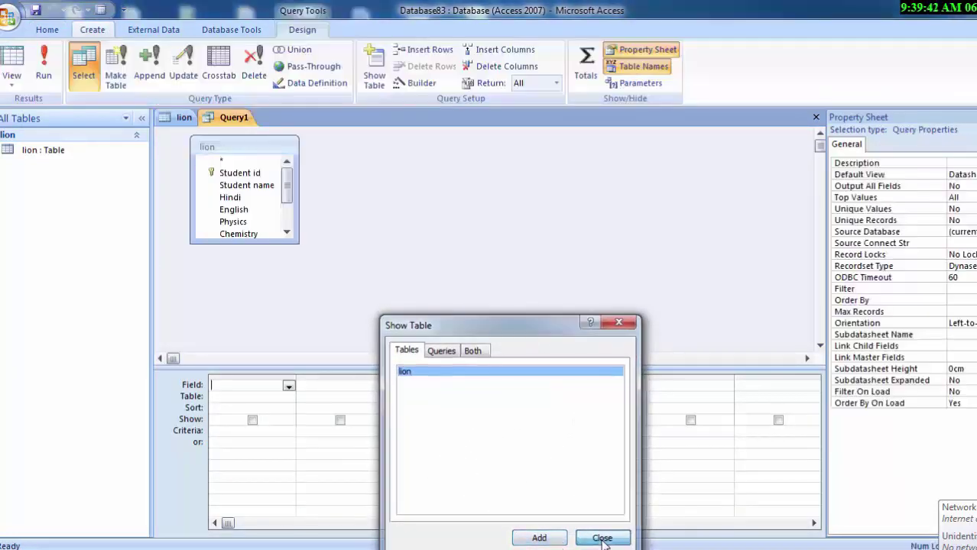
pyautogui.click(603, 539)
# Step: Add Student id, Student name, Hindi, English, Physics and Chemistry to the query grid
pyautogui.doubleClick(239, 173)
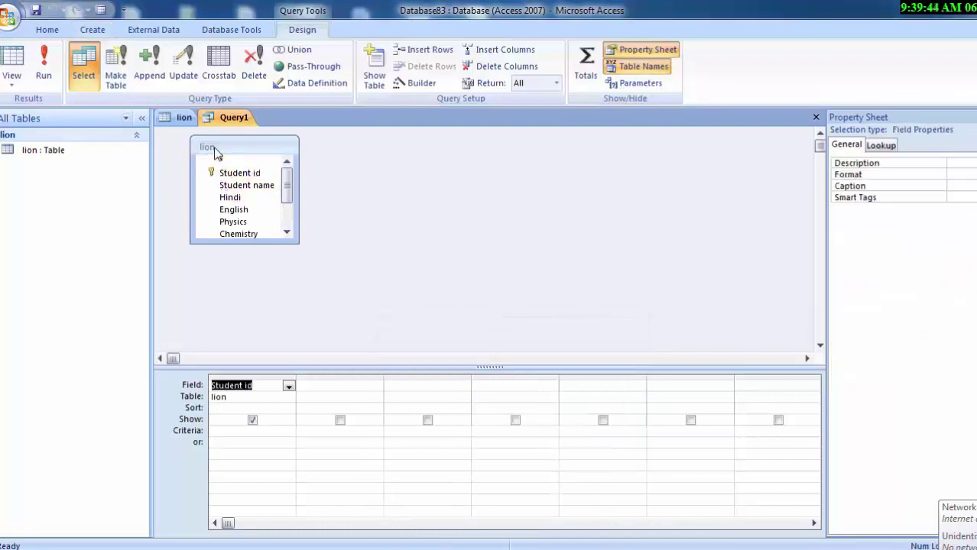
pyautogui.doubleClick(224, 186)
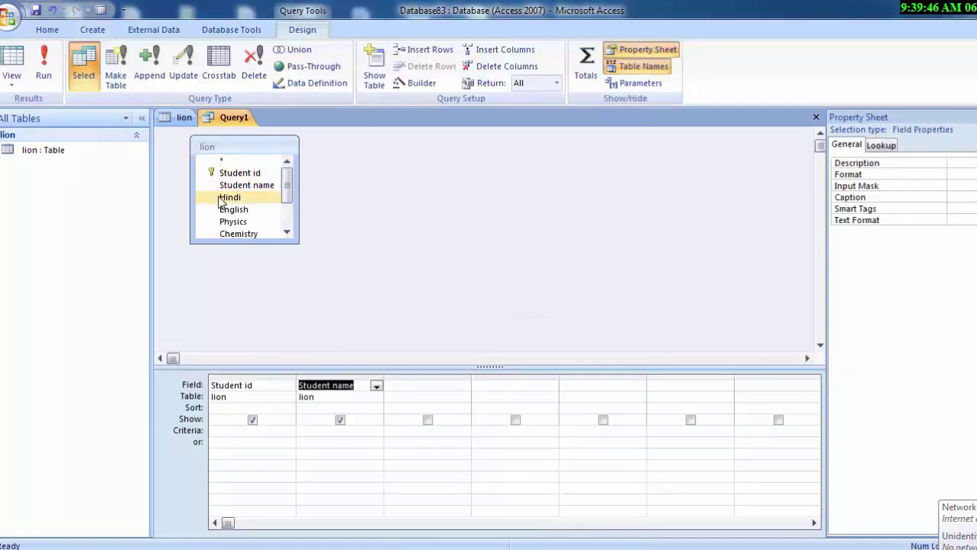
pyautogui.doubleClick(221, 201)
pyautogui.doubleClick(221, 211)
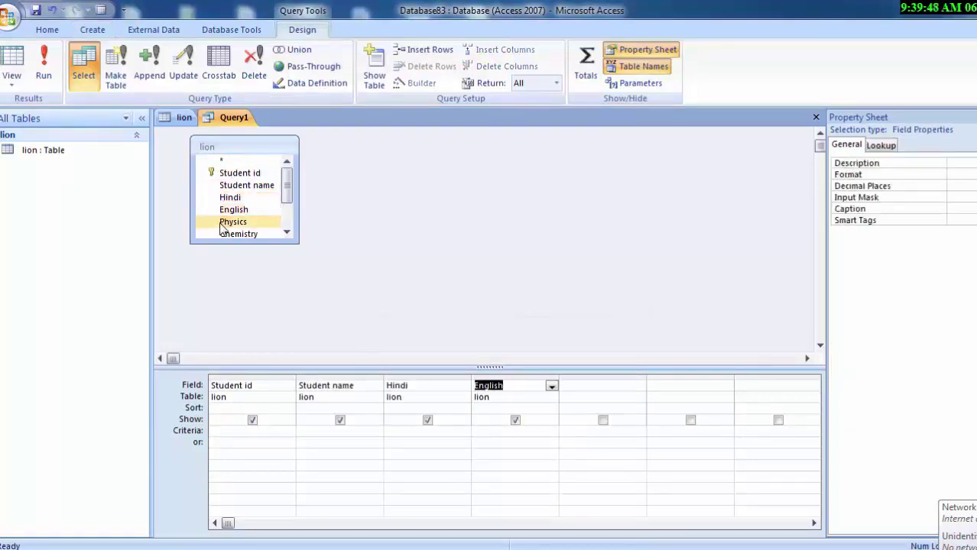
pyautogui.doubleClick(224, 222)
pyautogui.doubleClick(226, 234)
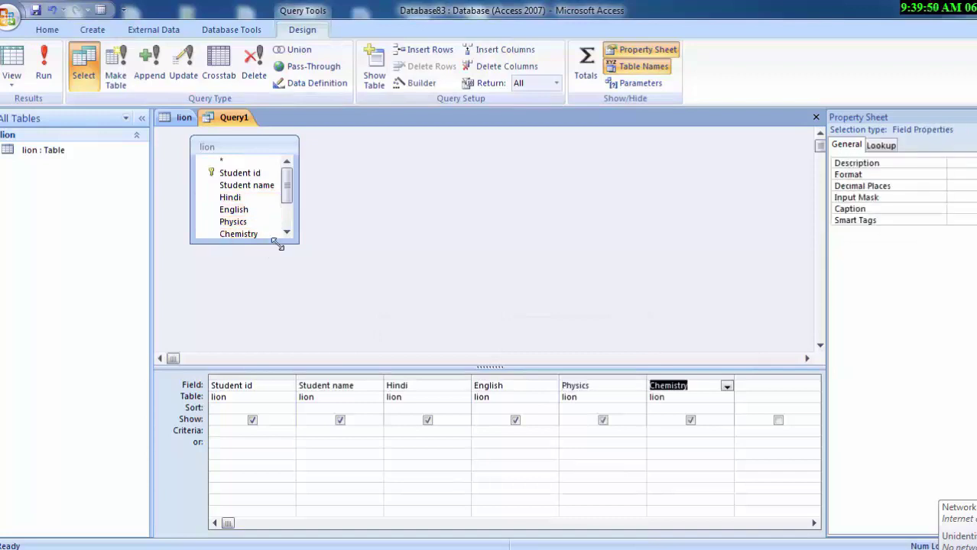
# Step: Add Biology, Obtained Marks and Average to the query grid
pyautogui.click(288, 232)
pyautogui.click(287, 233)
pyautogui.doubleClick(255, 221)
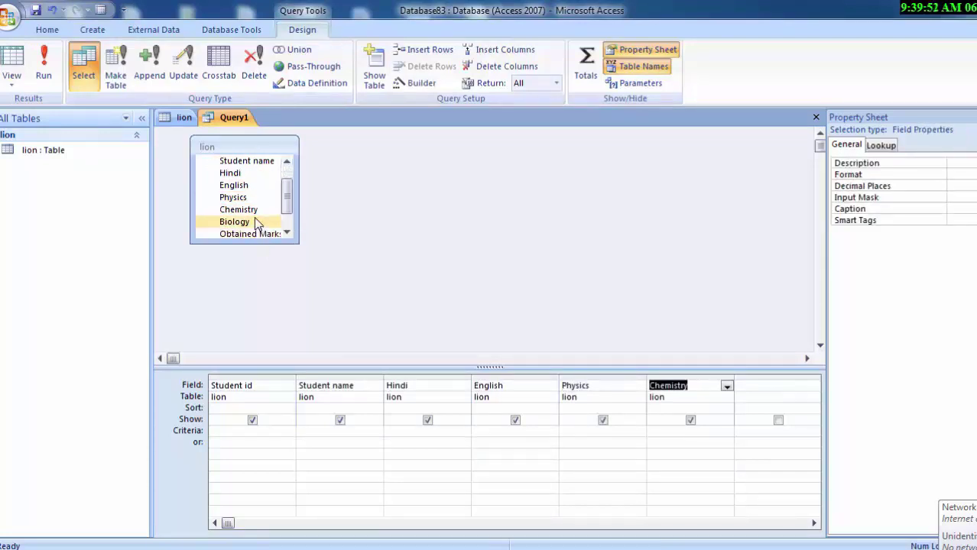
pyautogui.click(261, 233)
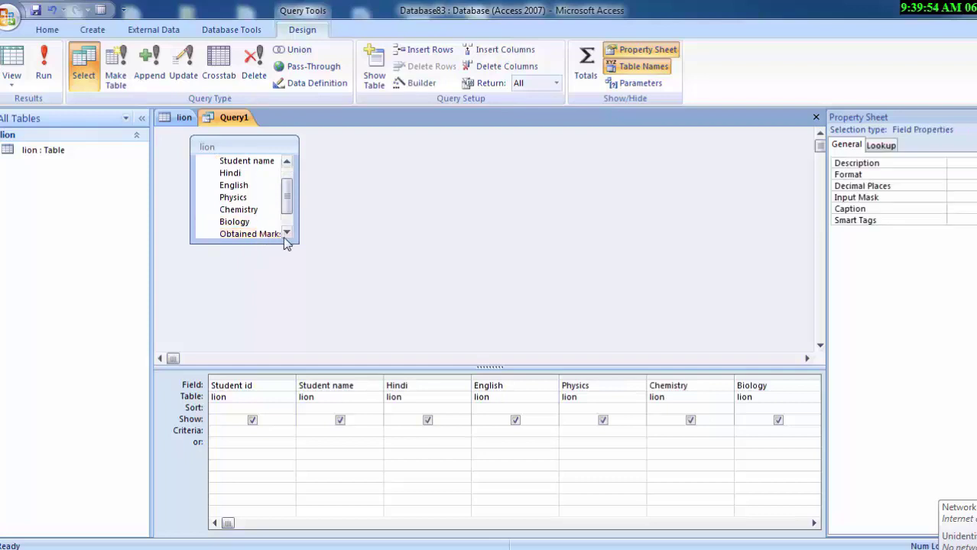
pyautogui.click(287, 233)
pyautogui.click(288, 233)
pyautogui.click(249, 223)
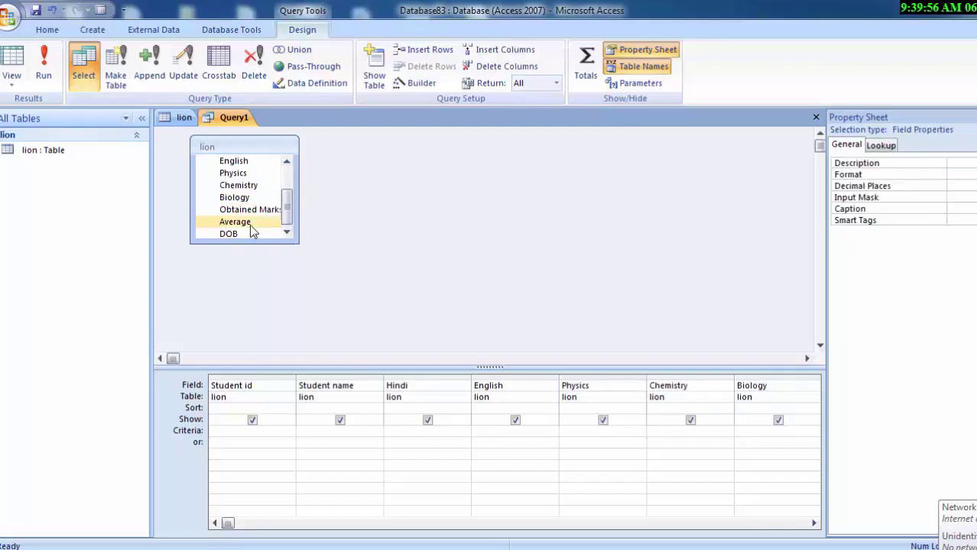
pyautogui.click(244, 236)
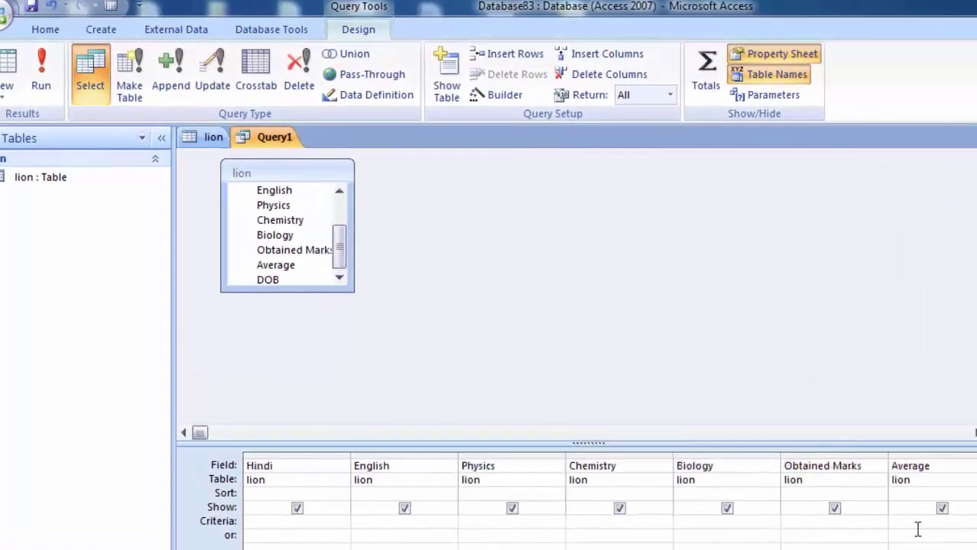
pyautogui.click(870, 466)
pyautogui.write(':')
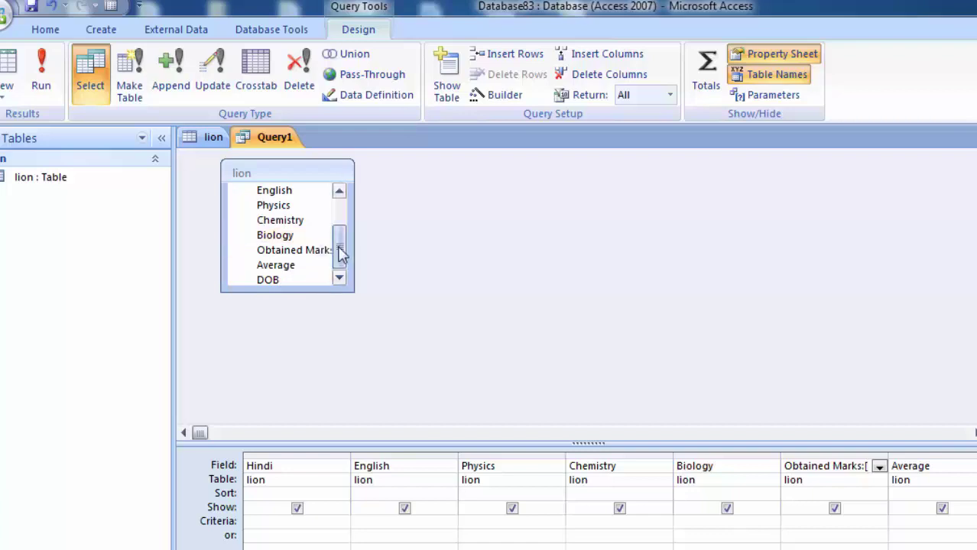
pyautogui.click(3, 90)
pyautogui.click(84, 129)
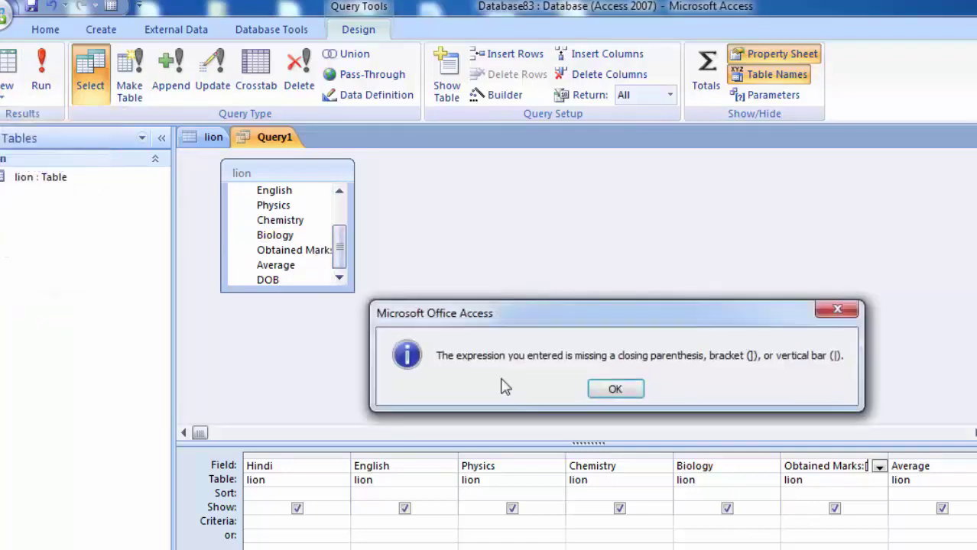
pyautogui.click(617, 392)
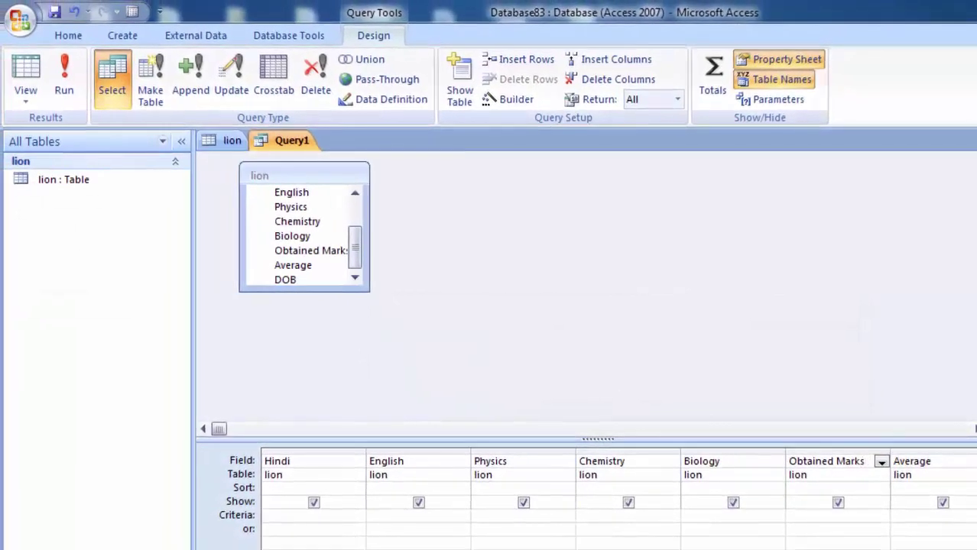
# Step: Preview Query1 as a datasheet, return to Design view, then open the lion table
pyautogui.click(25, 96)
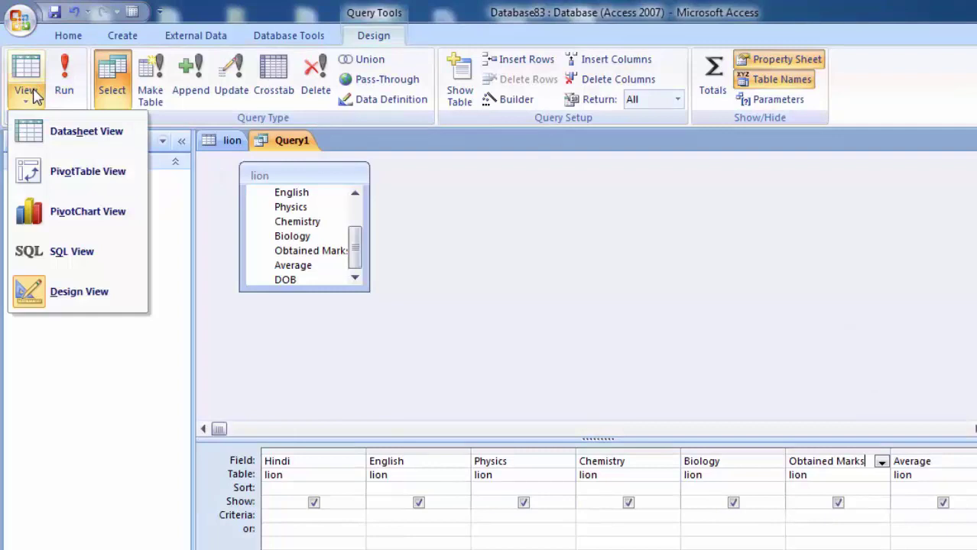
pyautogui.click(52, 132)
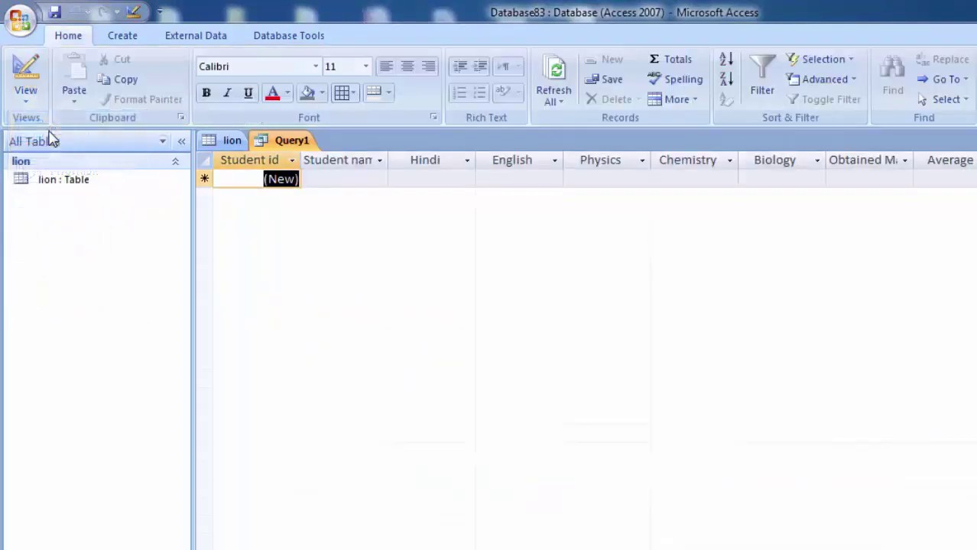
pyautogui.click(25, 96)
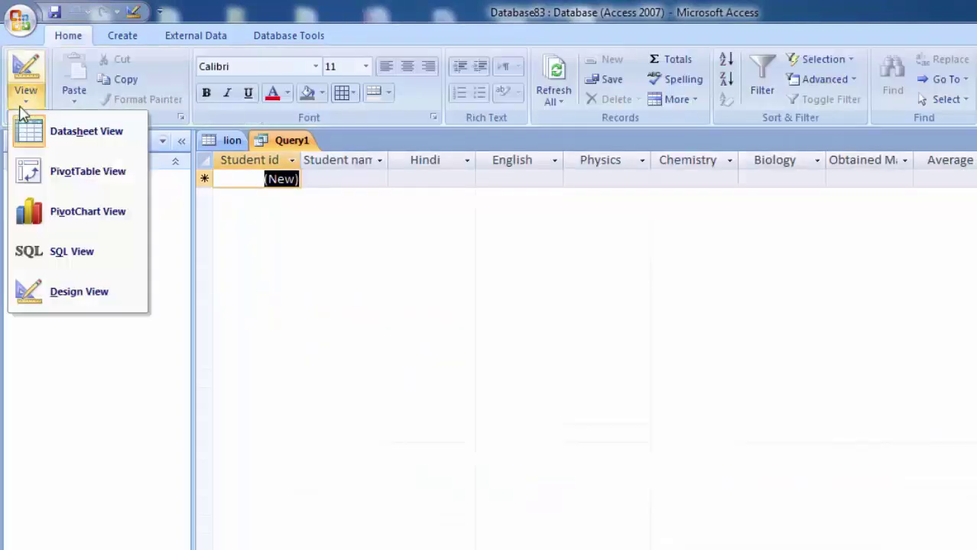
pyautogui.click(68, 298)
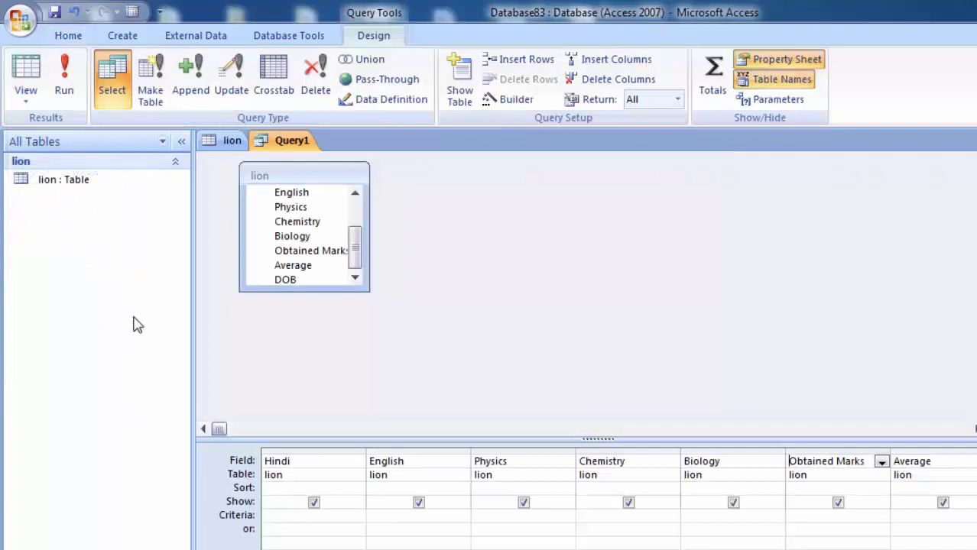
pyautogui.doubleClick(95, 191)
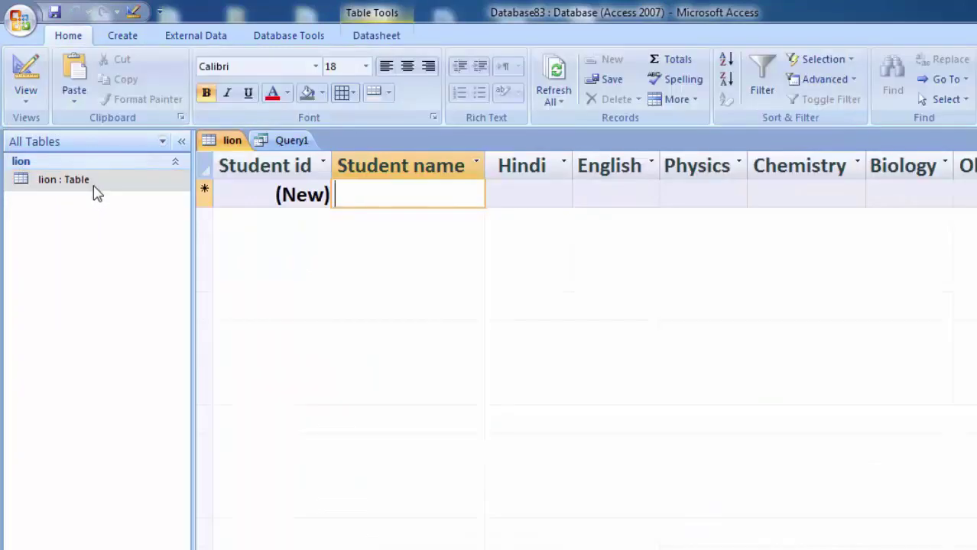
pyautogui.click(26, 91)
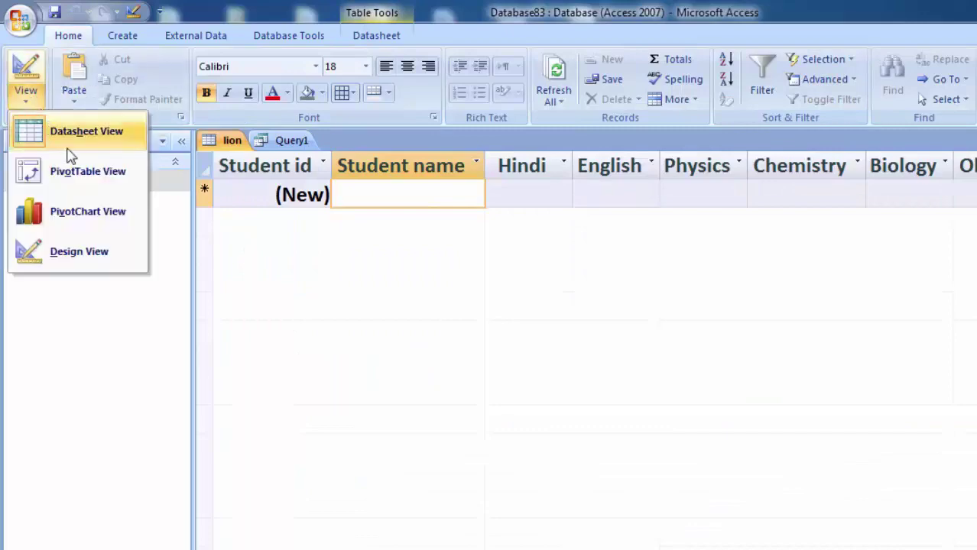
# Step: In the lion table's design, change the DOB field's data type to Date/Time
pyautogui.click(82, 253)
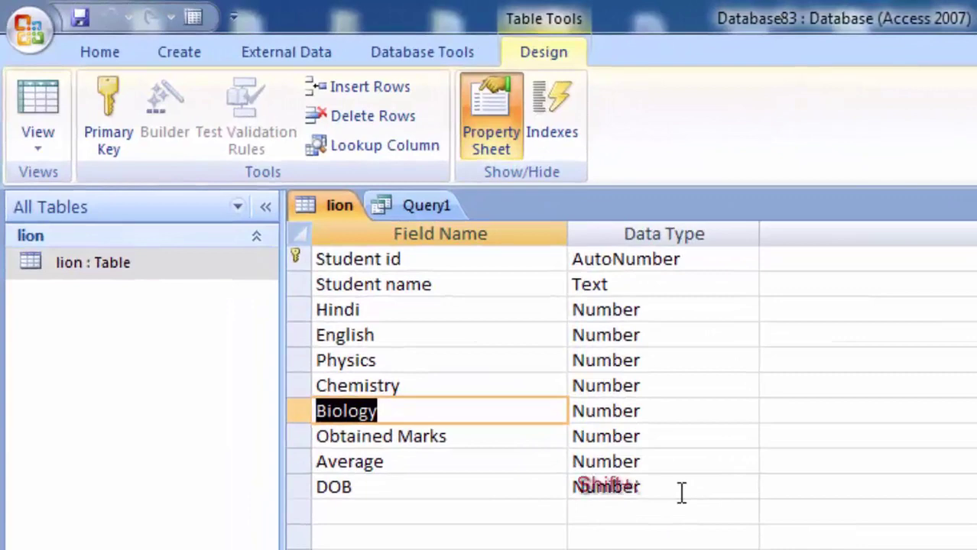
pyautogui.click(682, 493)
pyautogui.click(746, 491)
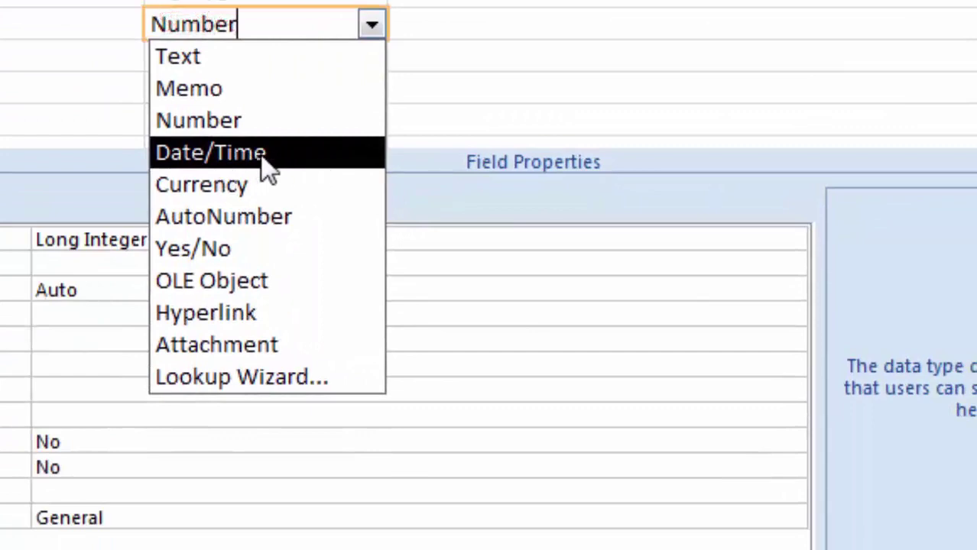
pyautogui.click(264, 158)
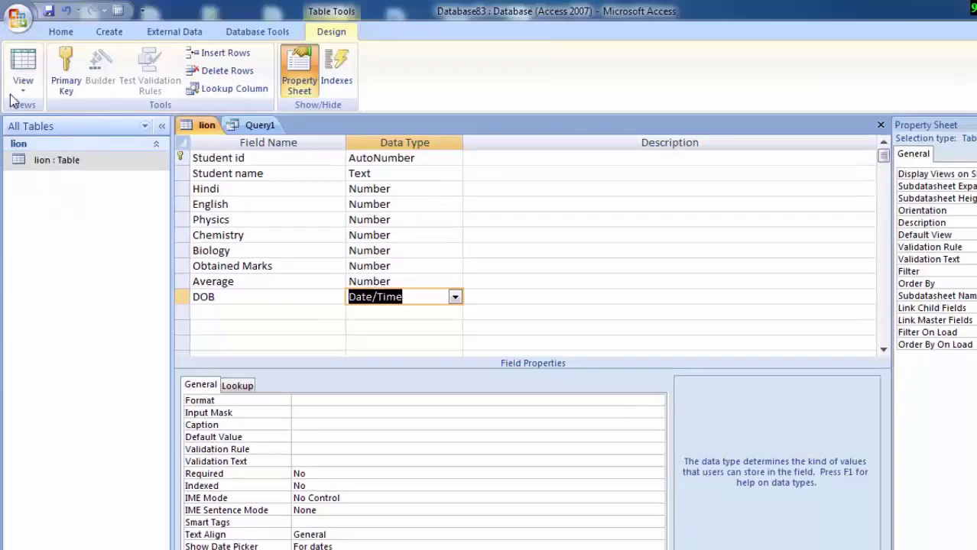
# Step: Save the lion table and return to its datasheet view
pyautogui.click(23, 80)
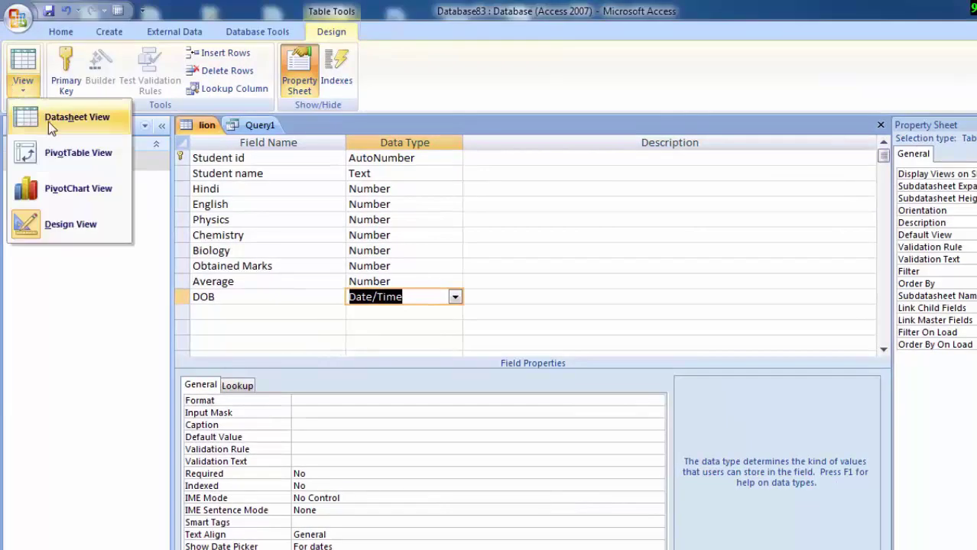
pyautogui.click(48, 121)
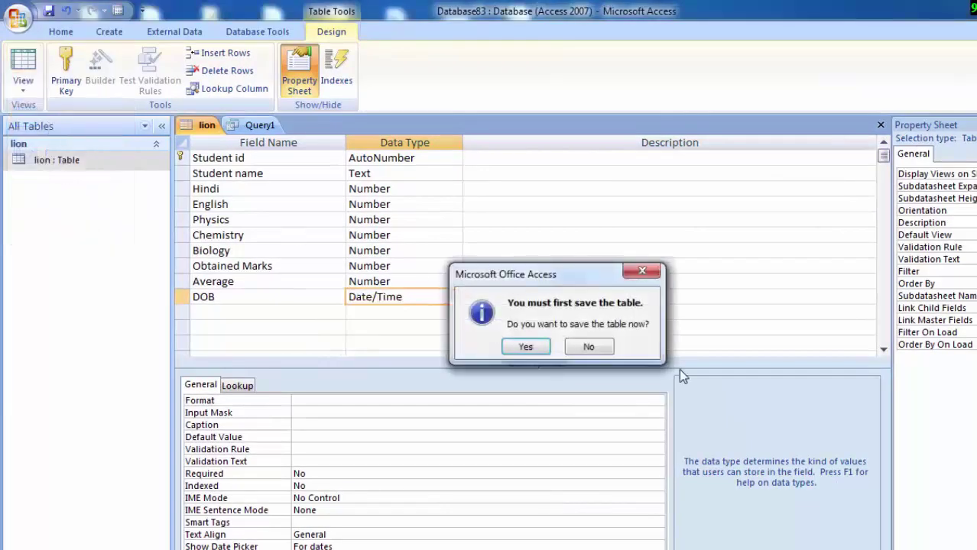
pyautogui.click(526, 348)
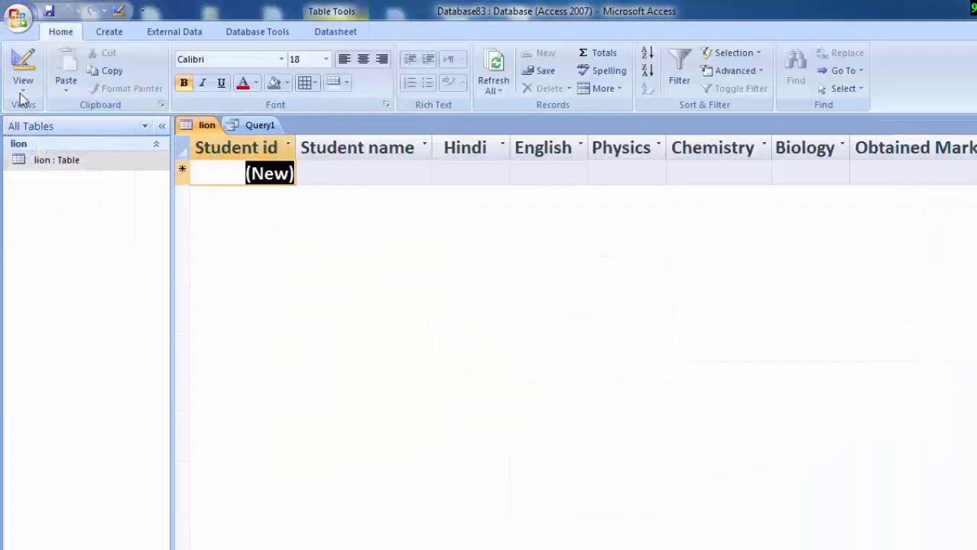
pyautogui.click(109, 32)
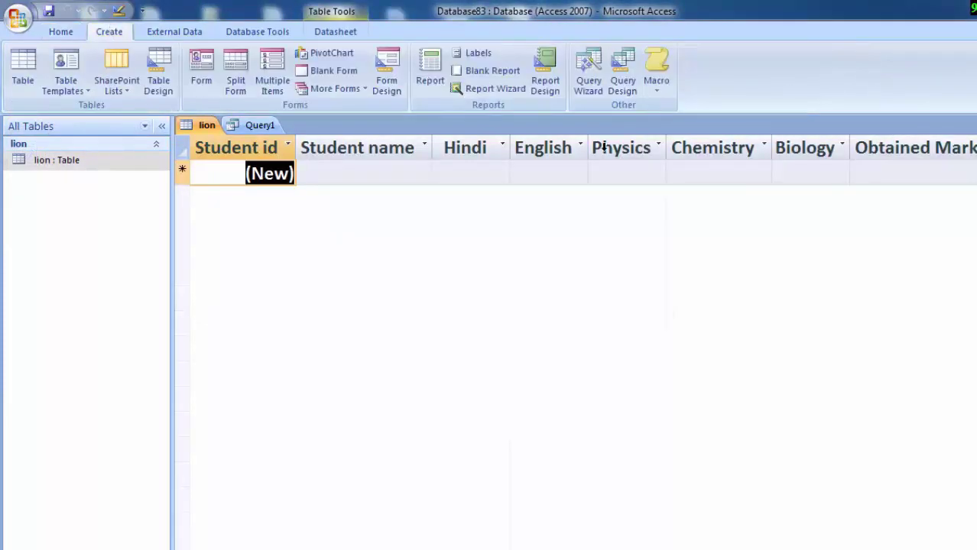
# Step: Start a query design on the lion table and add Student id, Student name, Hindi, English, Physics and Chemistry
pyautogui.click(624, 84)
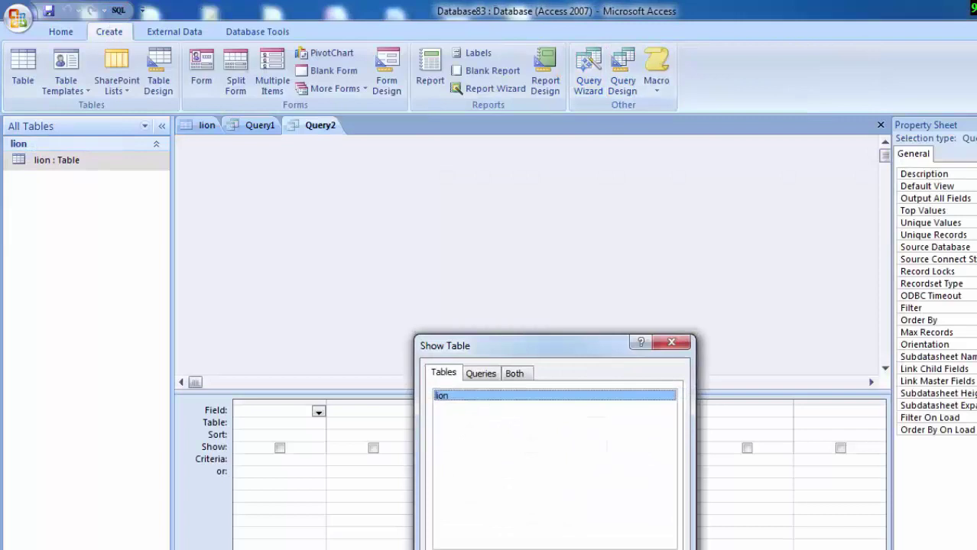
pyautogui.click(588, 547)
pyautogui.click(650, 548)
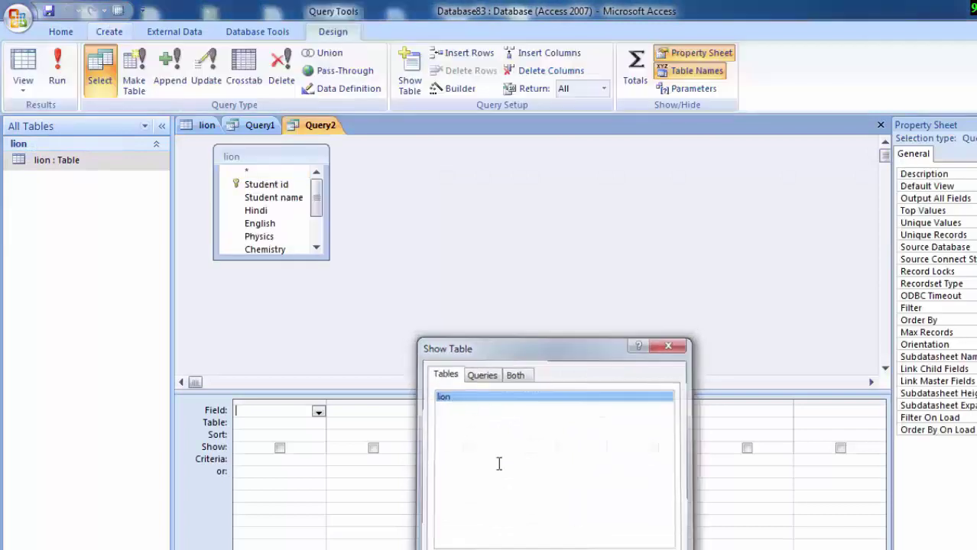
pyautogui.doubleClick(283, 187)
pyautogui.doubleClick(291, 197)
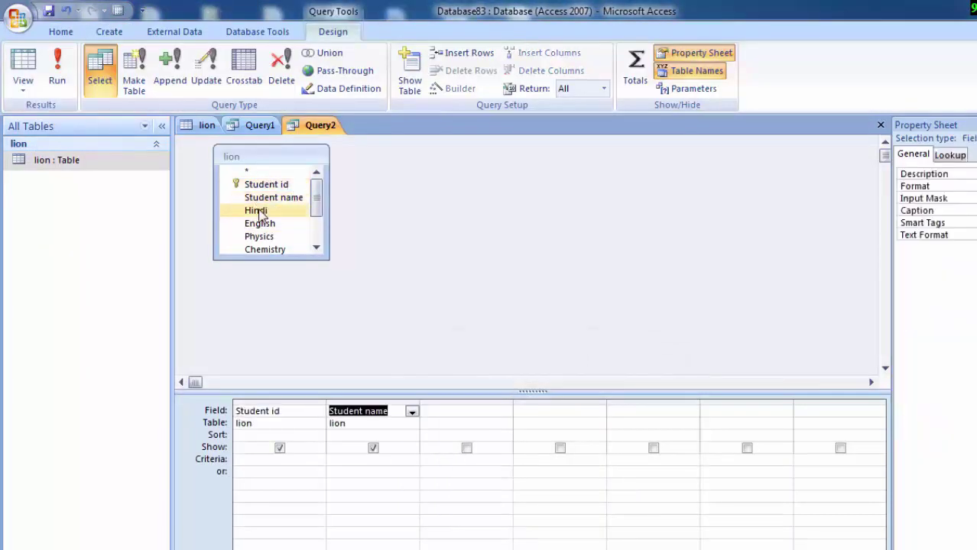
pyautogui.doubleClick(259, 211)
pyautogui.doubleClick(261, 223)
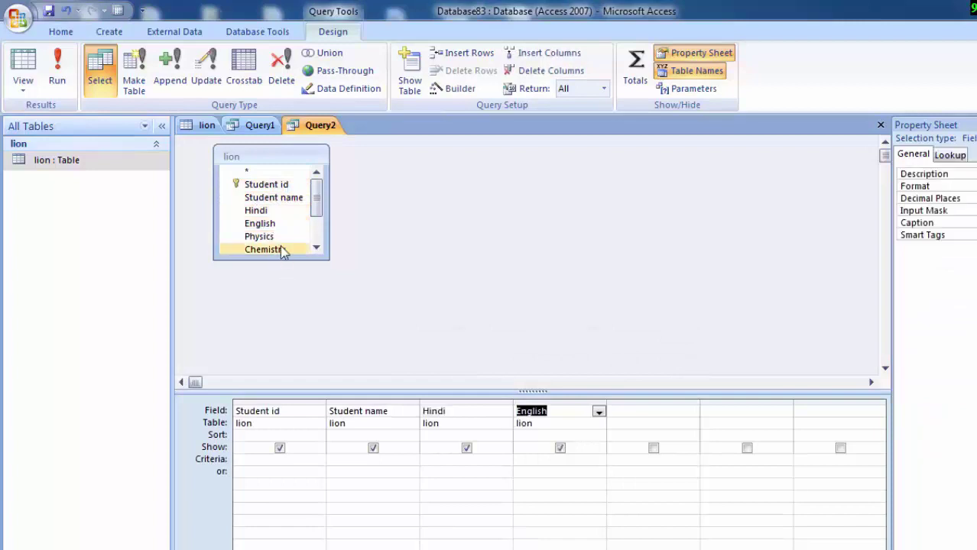
pyautogui.doubleClick(269, 236)
pyautogui.doubleClick(283, 249)
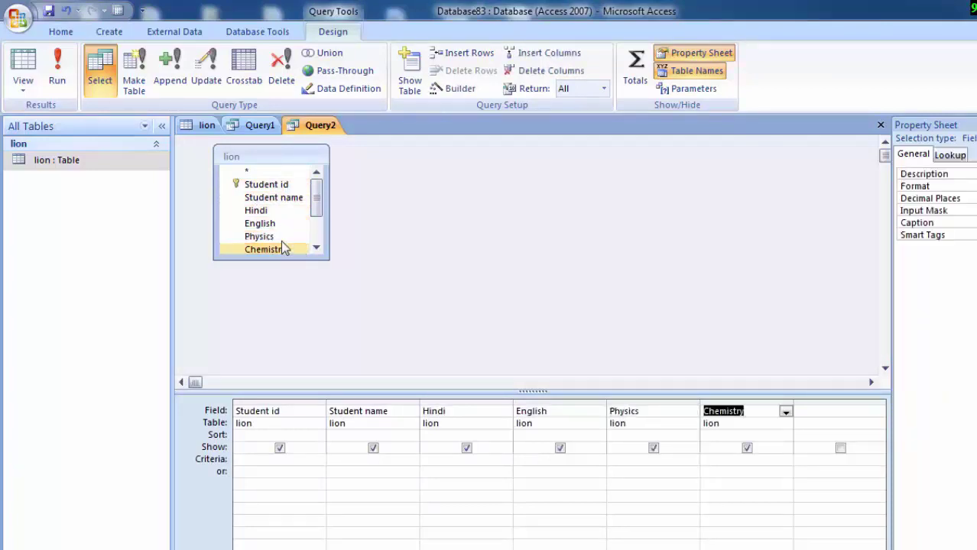
# Step: Add Biology, Obtained Marks, Average and DOB to the query grid
pyautogui.click(316, 248)
pyautogui.click(315, 248)
pyautogui.click(316, 249)
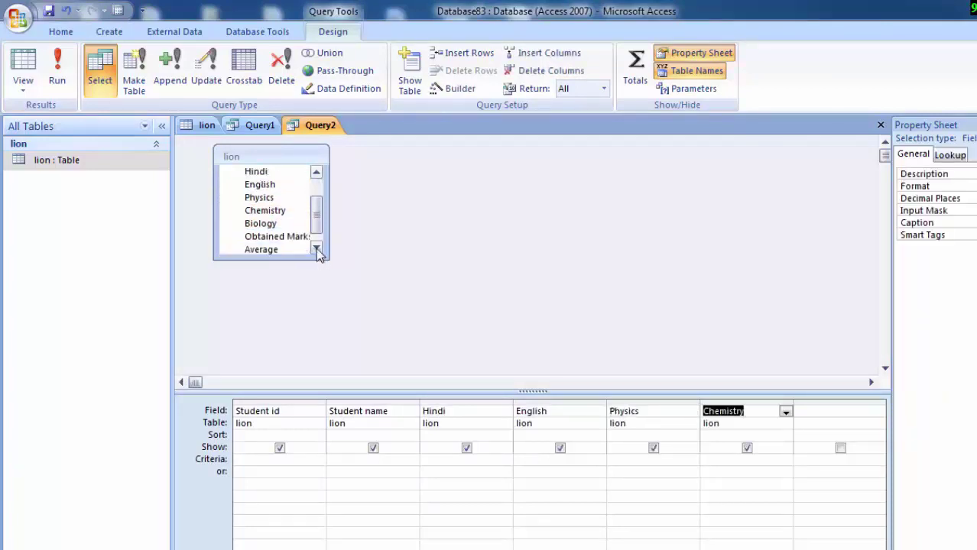
pyautogui.doubleClick(274, 224)
pyautogui.click(280, 239)
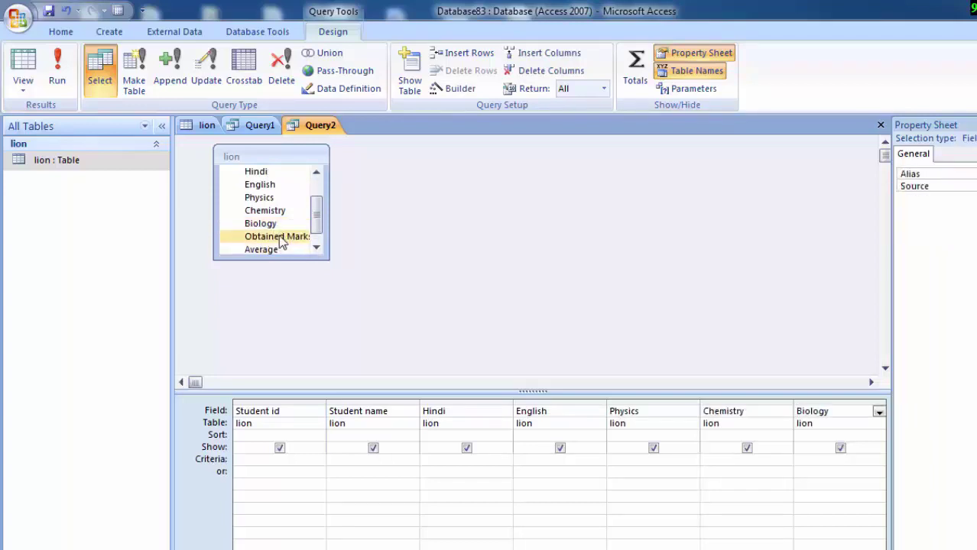
pyautogui.click(264, 249)
pyautogui.click(316, 249)
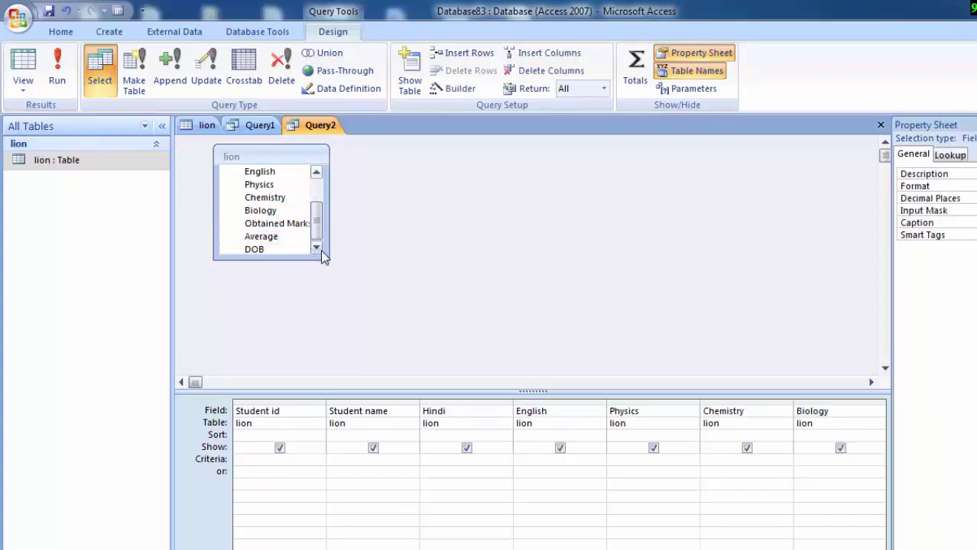
pyautogui.click(316, 249)
pyautogui.click(256, 249)
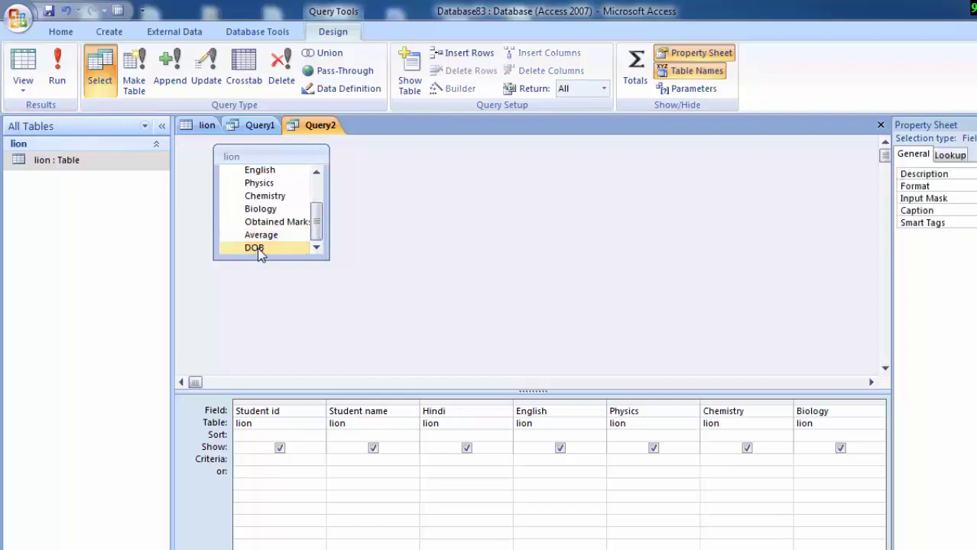
pyautogui.doubleClick(256, 249)
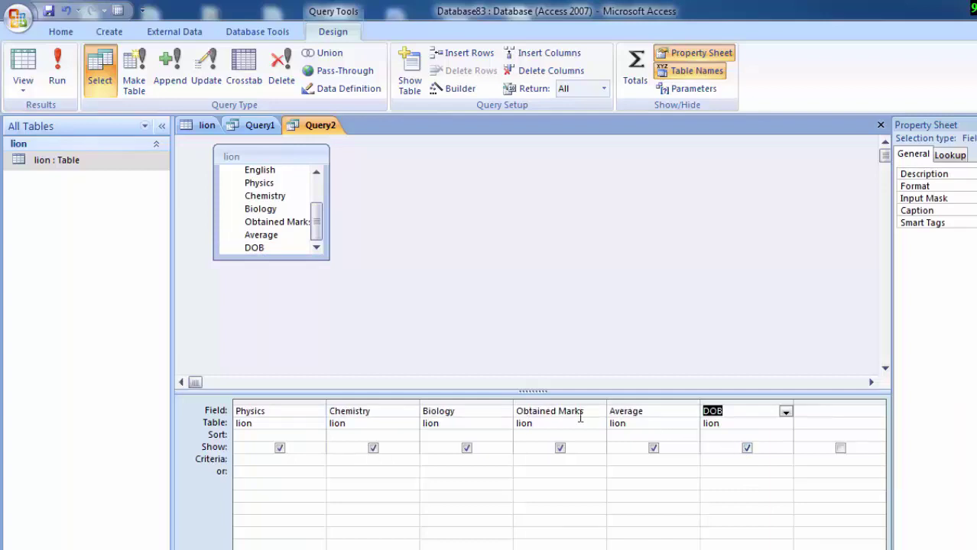
# Step: Enter the Obtained Marks expression summing [Hindi], [English], [Physics], [Chemistry] and [Biology]
pyautogui.click(592, 417)
pyautogui.write(':[')
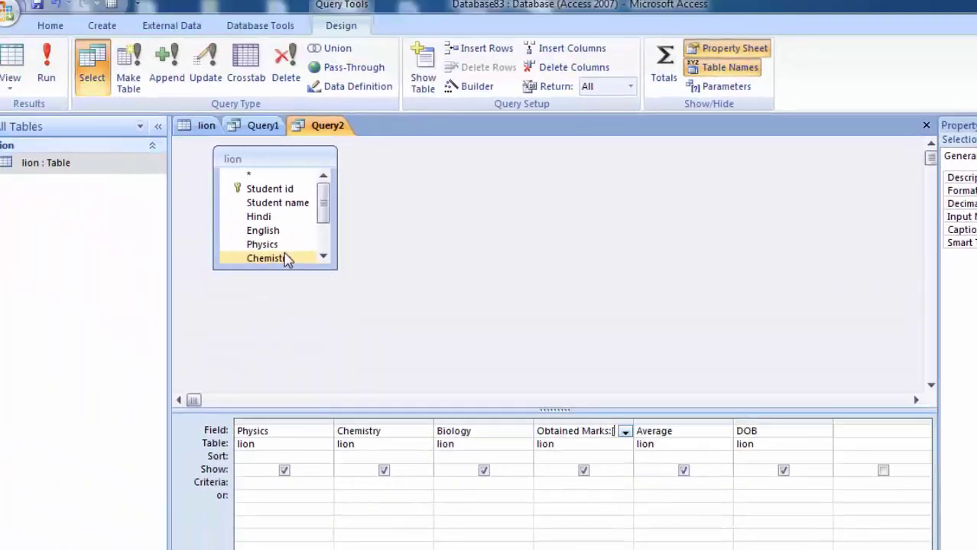
pyautogui.write('h')
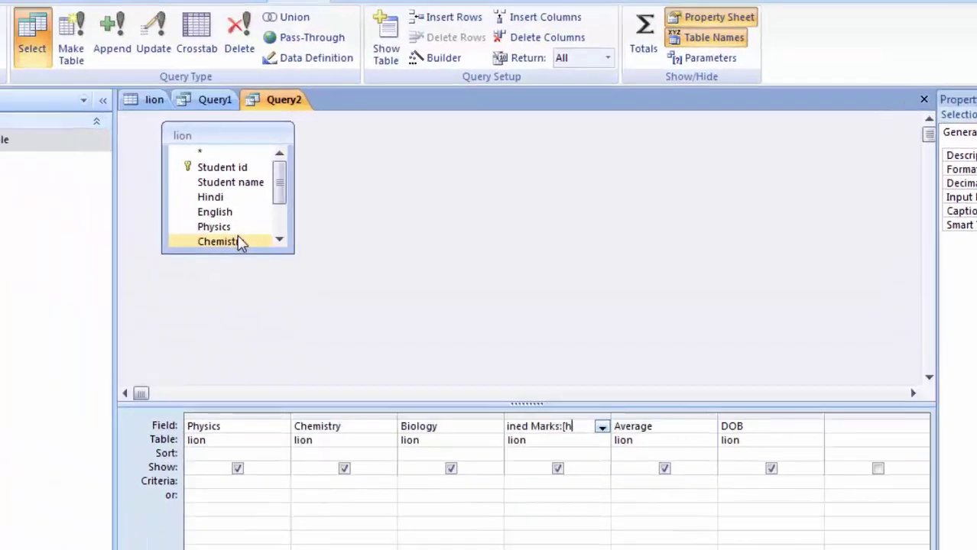
pyautogui.press('BackSpace')
pyautogui.write('Hi')
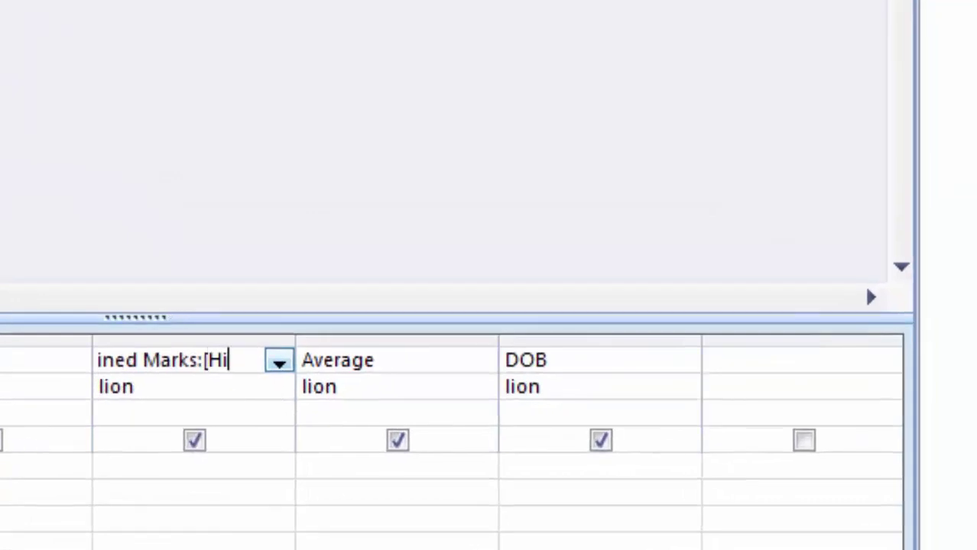
pyautogui.write('ndi]')
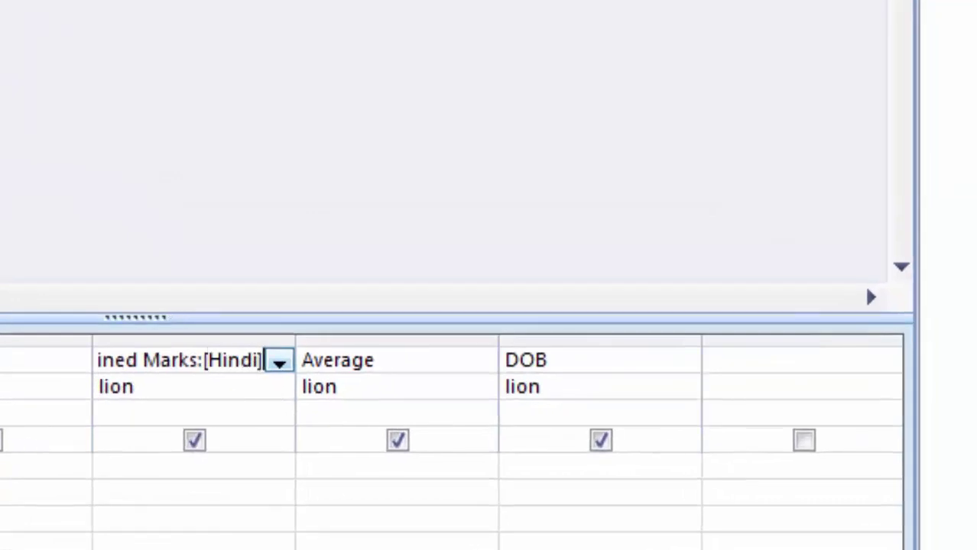
pyautogui.write('+[')
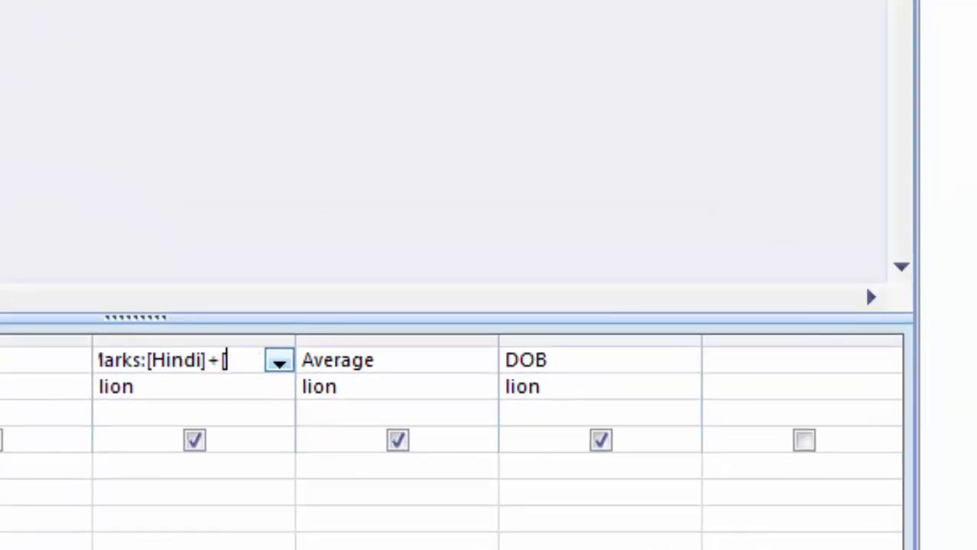
pyautogui.write('Eng')
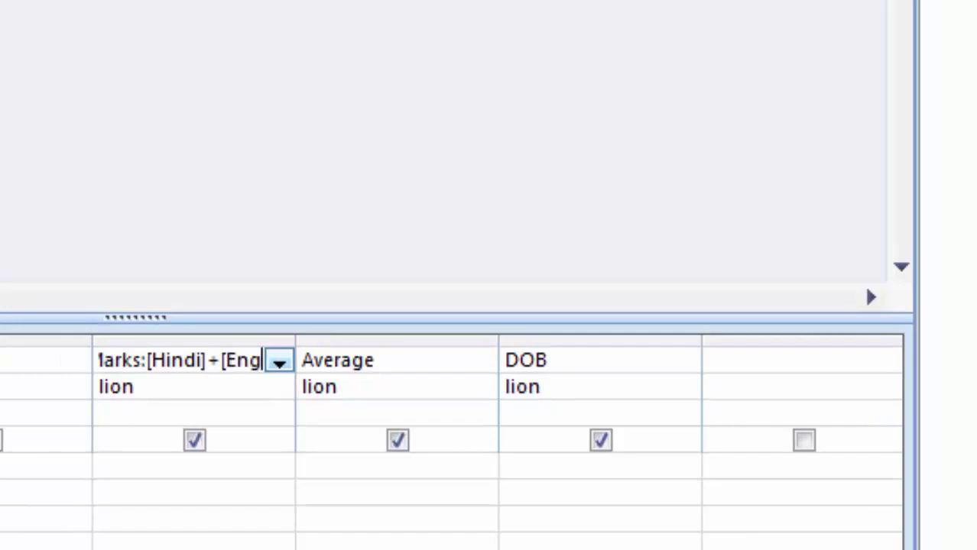
pyautogui.write('lish]')
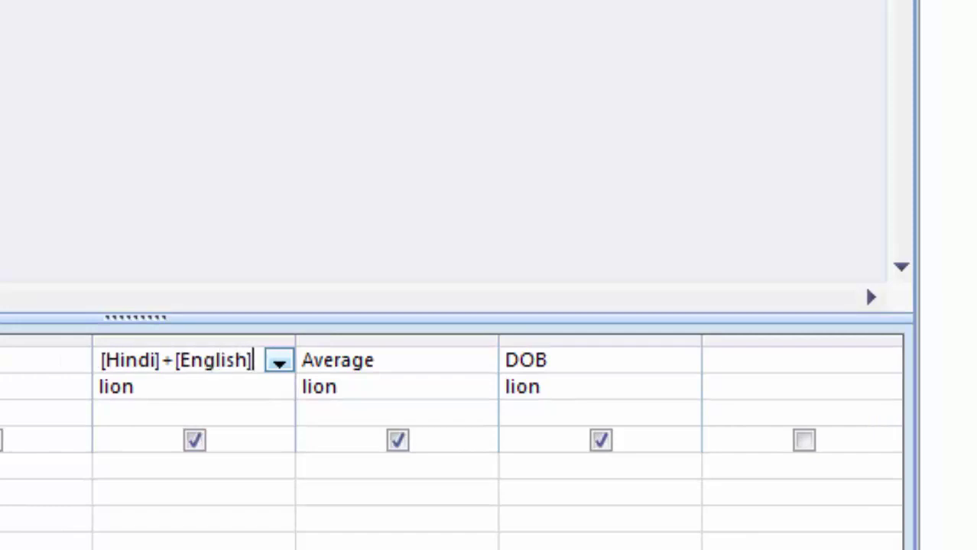
pyautogui.write('+[')
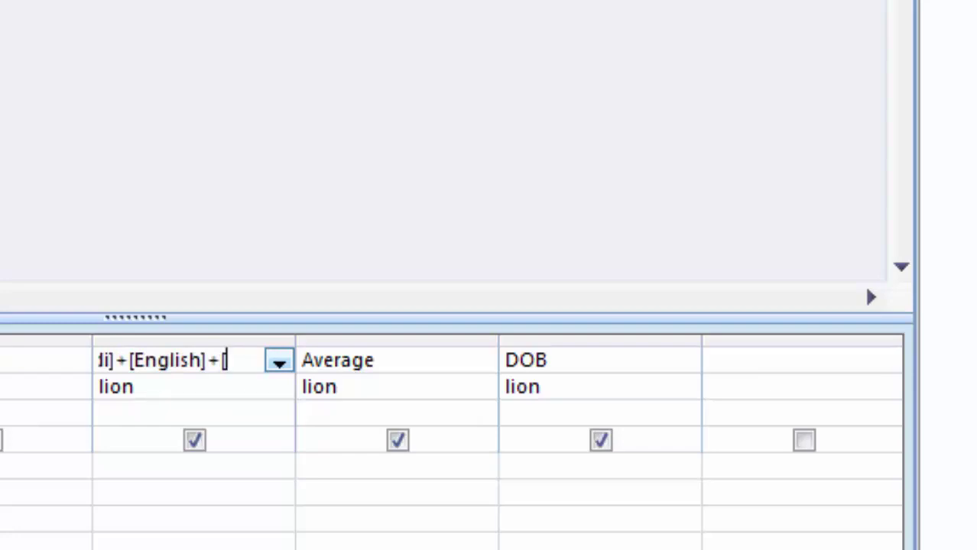
pyautogui.write('Phys')
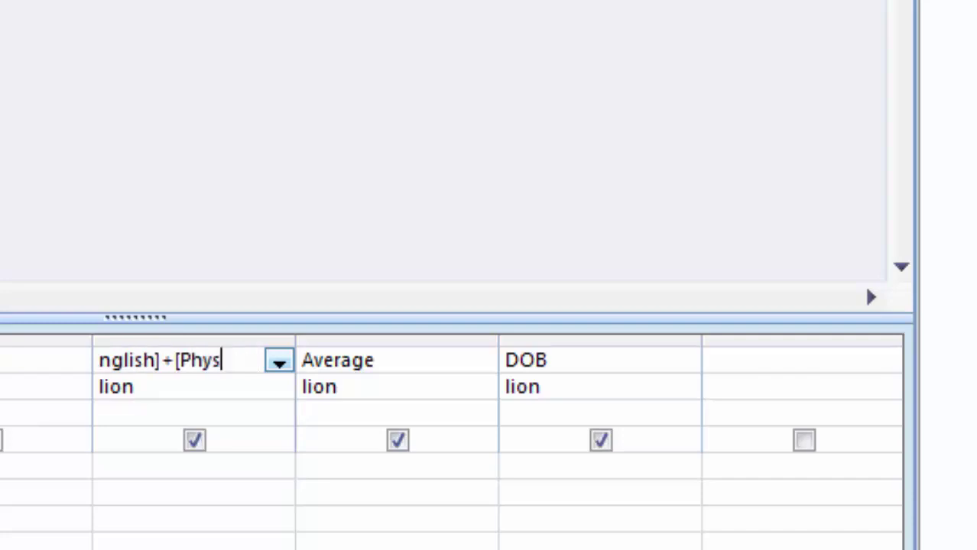
pyautogui.write('ics]')
pyautogui.write('+')
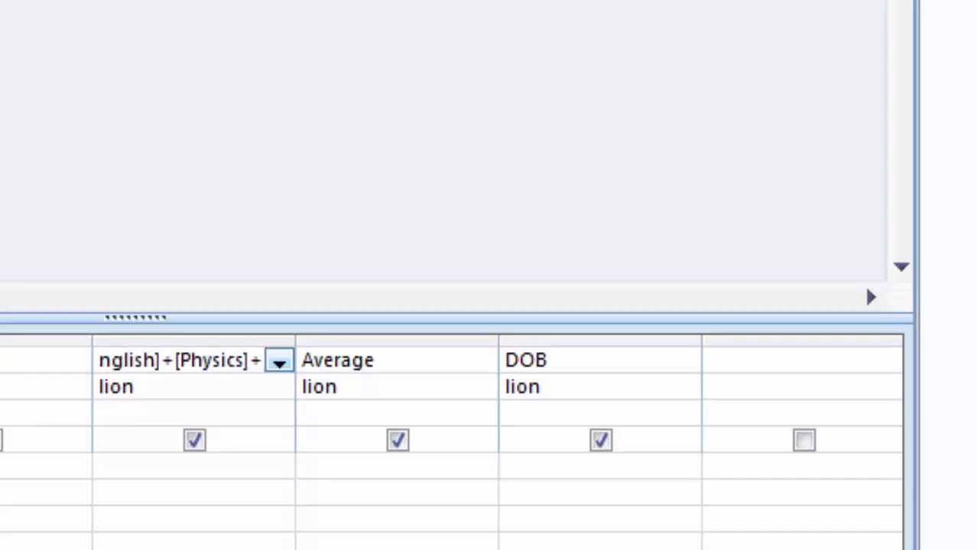
pyautogui.write('[Ch')
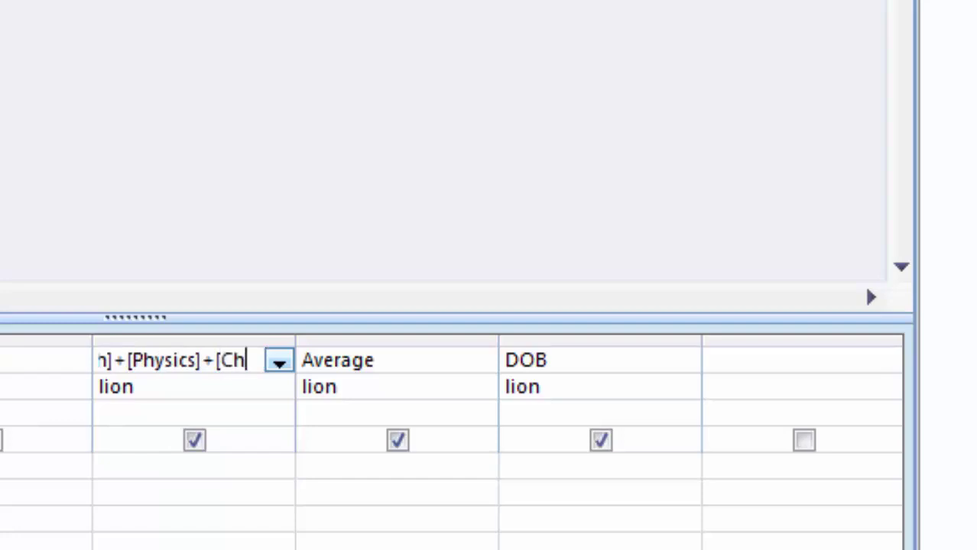
pyautogui.write('emist')
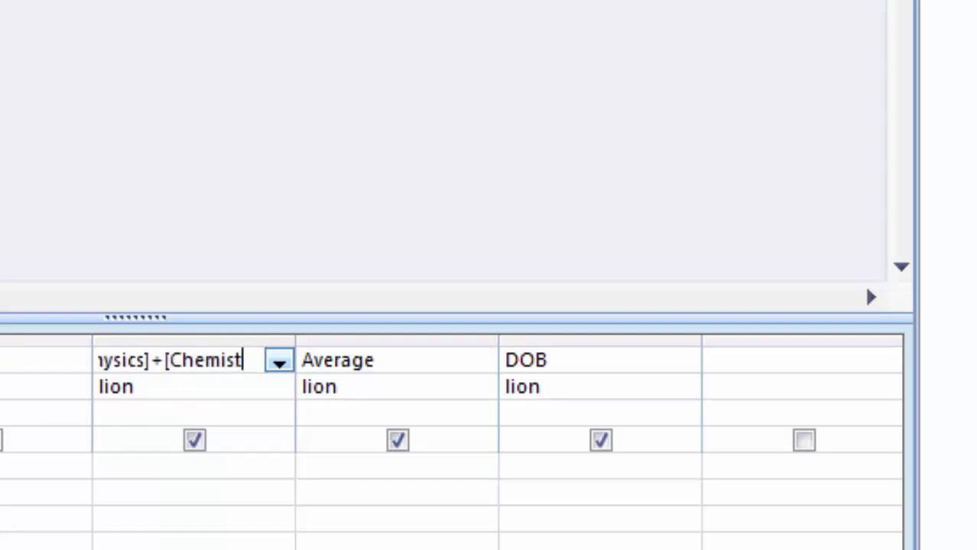
pyautogui.write('ry]')
pyautogui.write(')')
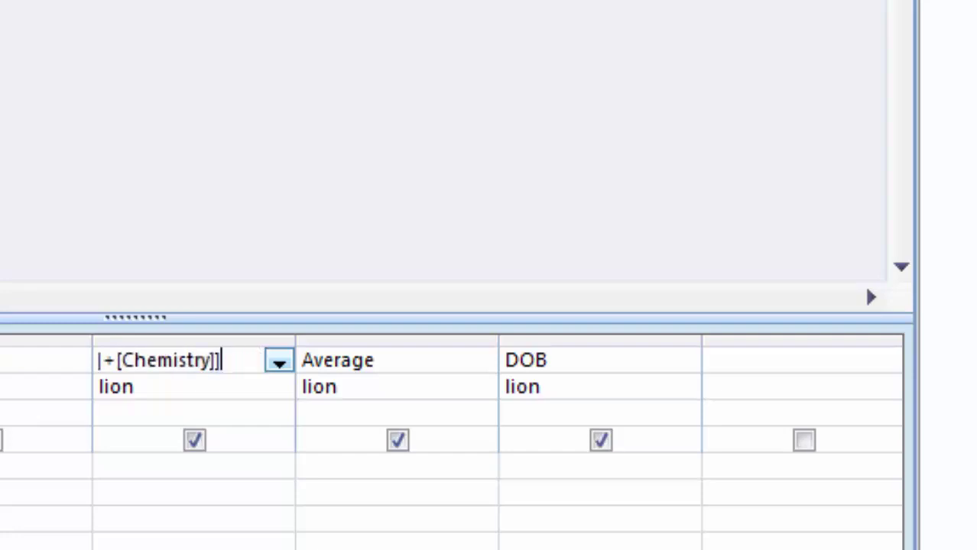
pyautogui.write('+[')
pyautogui.write('[')
pyautogui.press('BackSpace')
pyautogui.write('Bio')
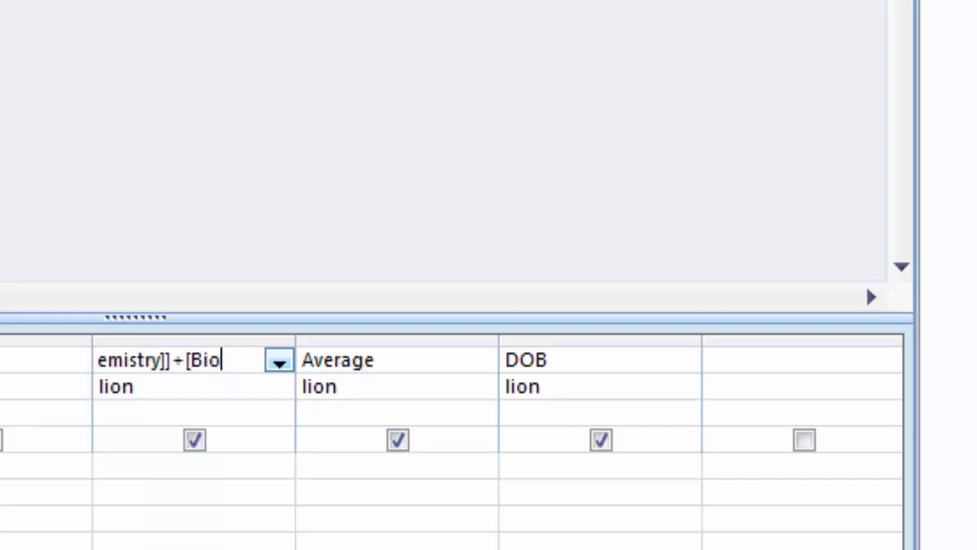
pyautogui.write('logy]')
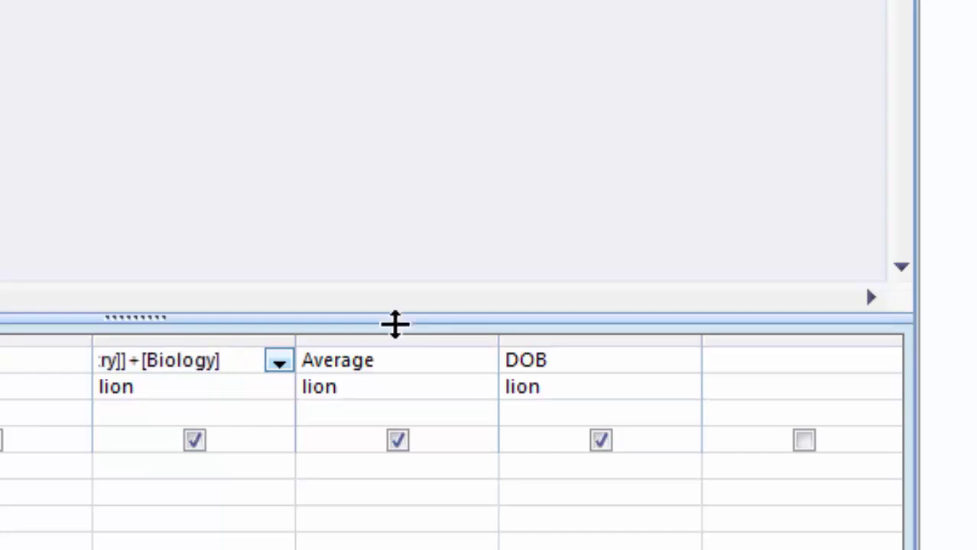
pyautogui.click(396, 367)
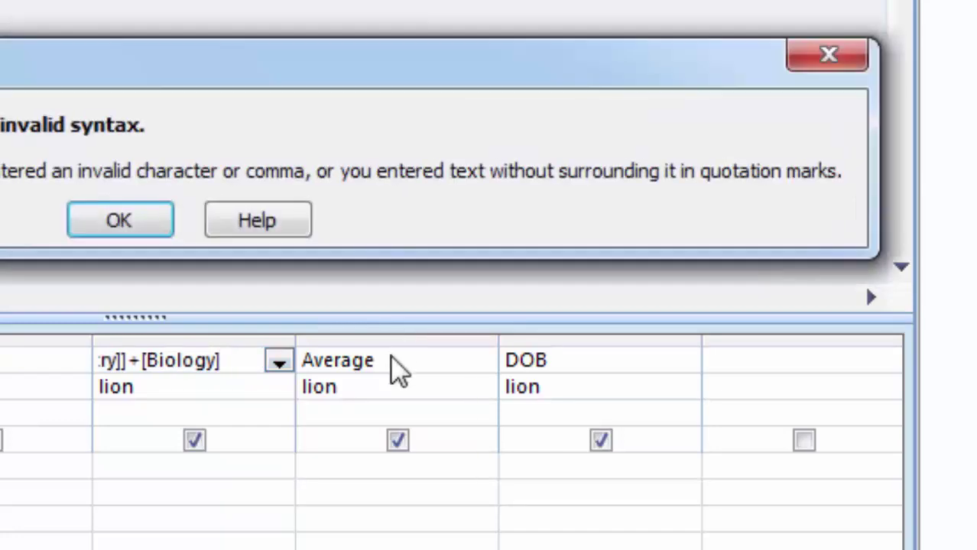
# Step: Dismiss the invalid-syntax error and delete the stray ']' after [Chemistry]
pyautogui.click(145, 220)
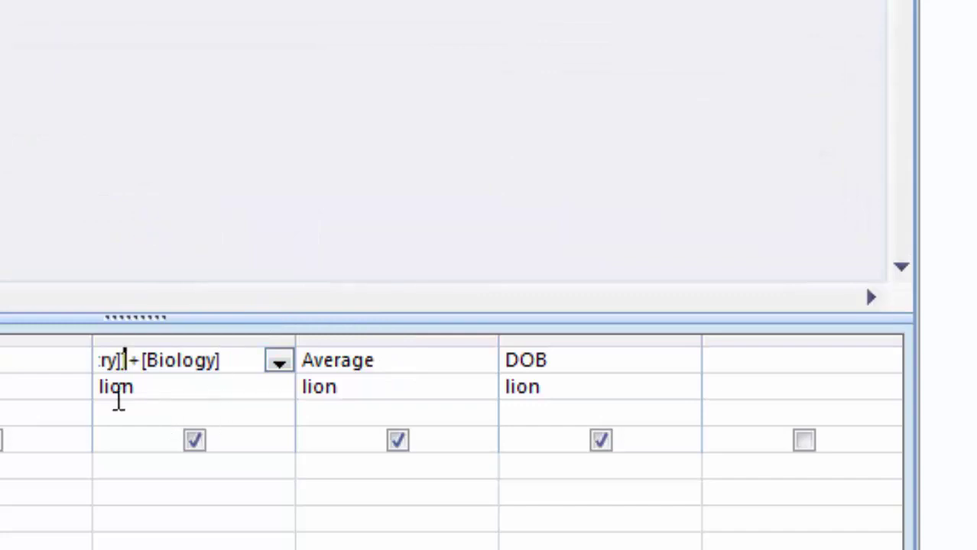
pyautogui.click(127, 360)
pyautogui.write(']')
pyautogui.press('BackSpace')
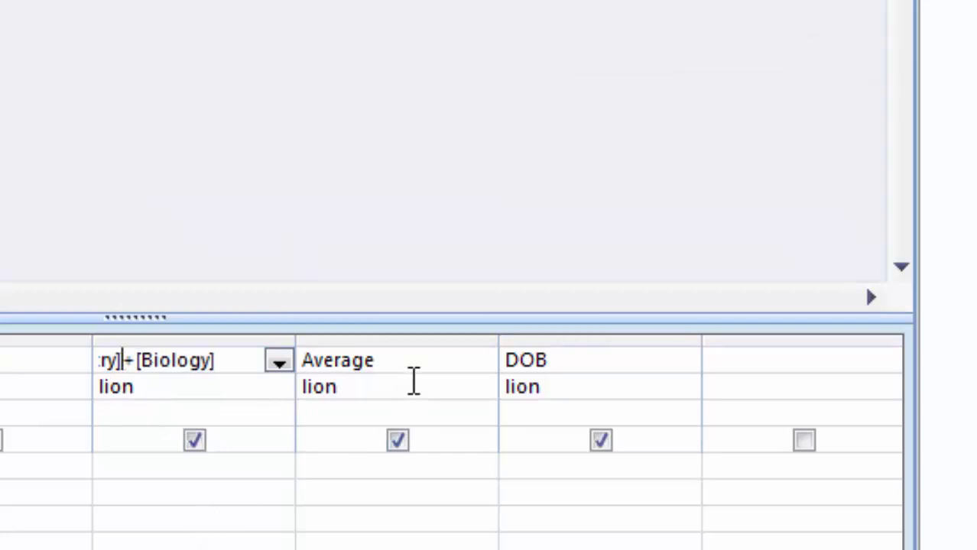
pyautogui.click(422, 383)
# Step: Begin typing the Average expression, Average:[Obtained Marks]/500, in the Average column
pyautogui.click(430, 356)
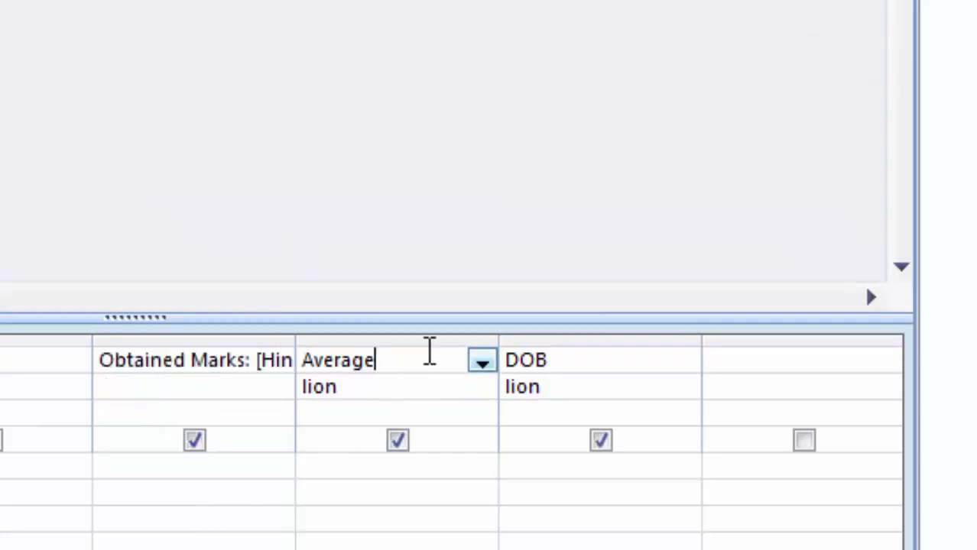
pyautogui.write(':[O')
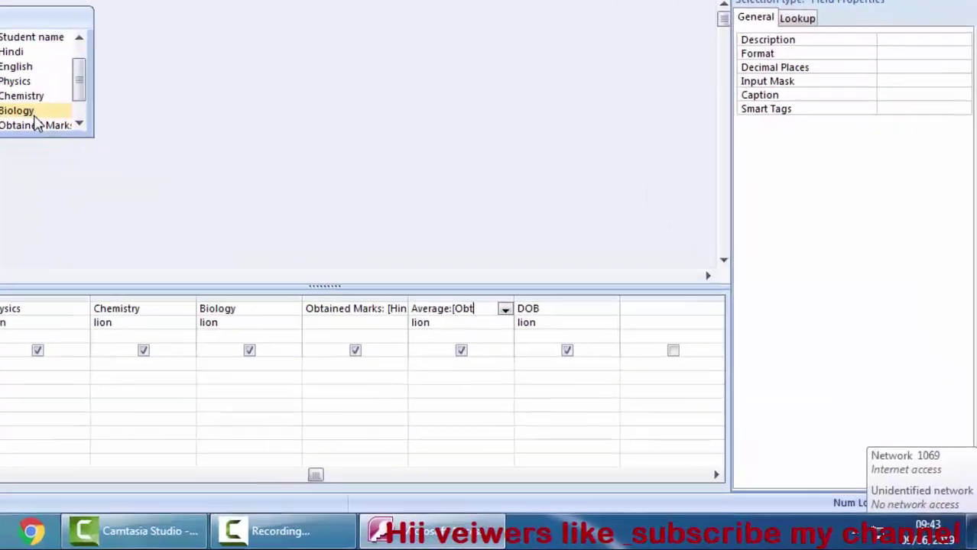
pyautogui.write('a')
pyautogui.write('in')
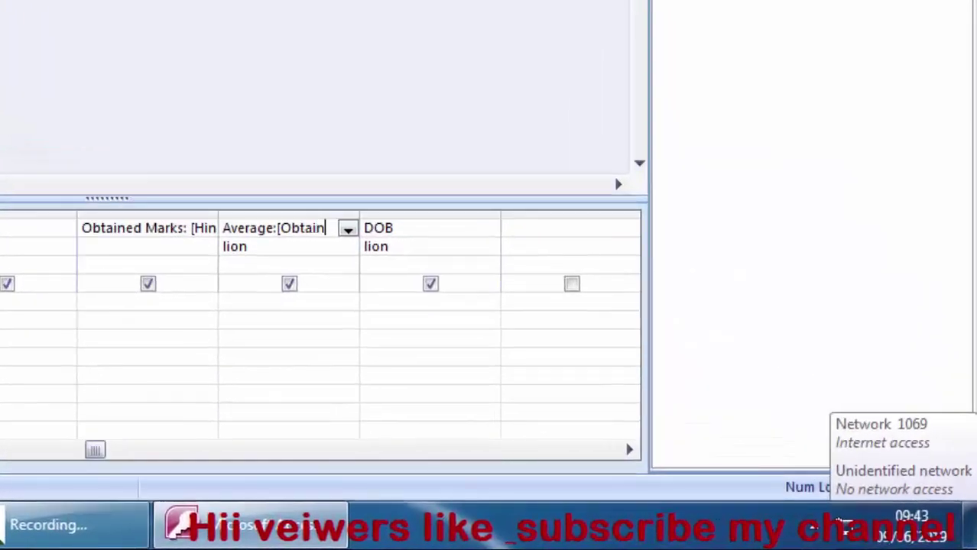
pyautogui.write('ed Ma')
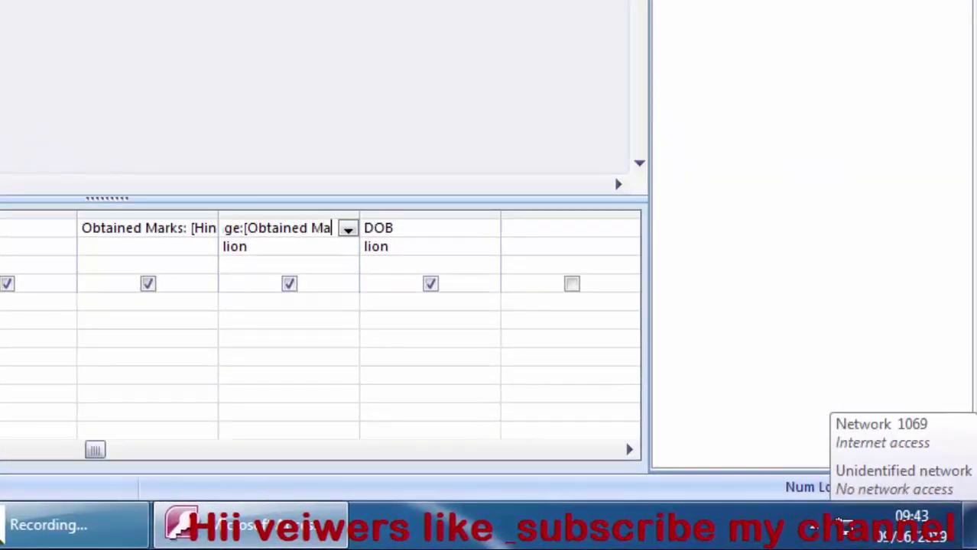
pyautogui.write('rks')
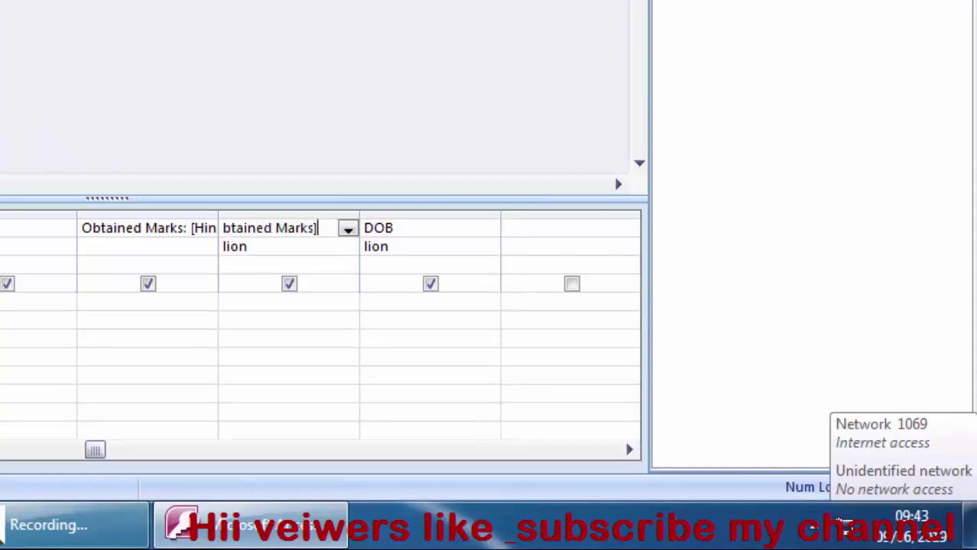
pyautogui.write('5')
pyautogui.write('00')
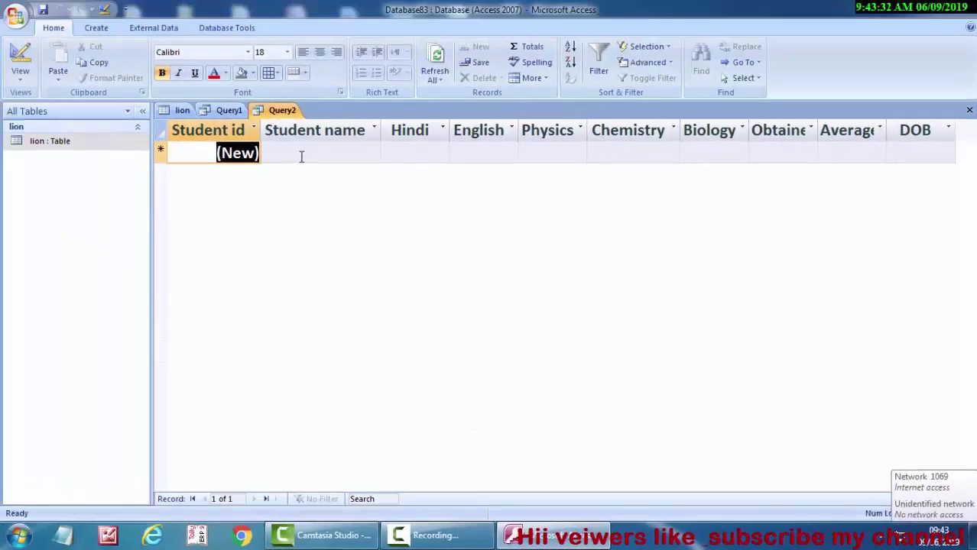
# Step: Enter the student's name with Hindi 55, English 44 and Physics 45
pyautogui.click(301, 157)
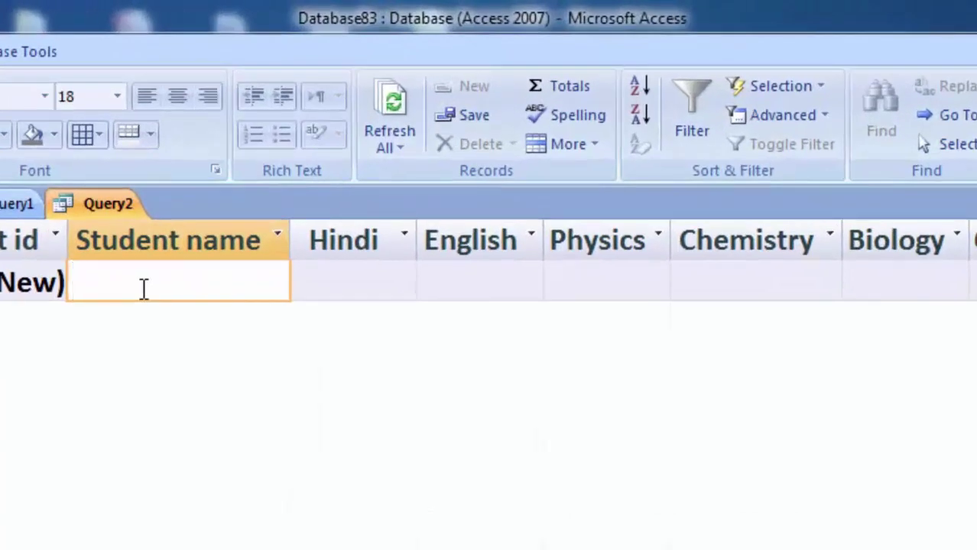
pyautogui.write('Rames')
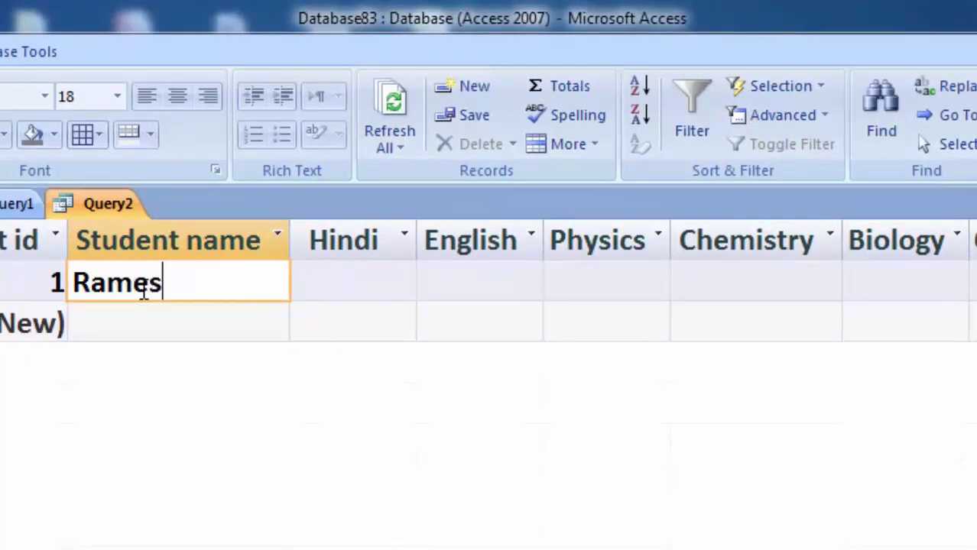
pyautogui.write('h')
pyautogui.click(345, 280)
pyautogui.write('55')
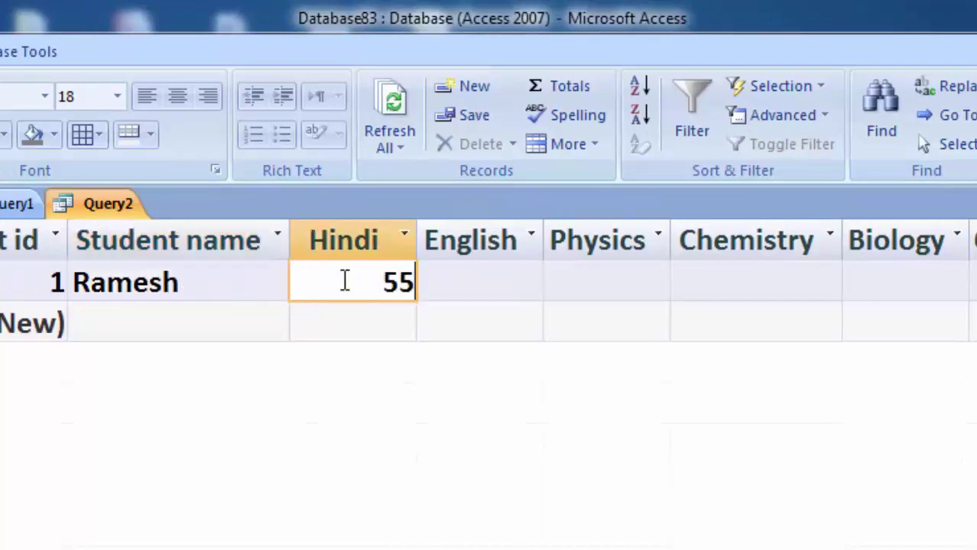
pyautogui.click(493, 282)
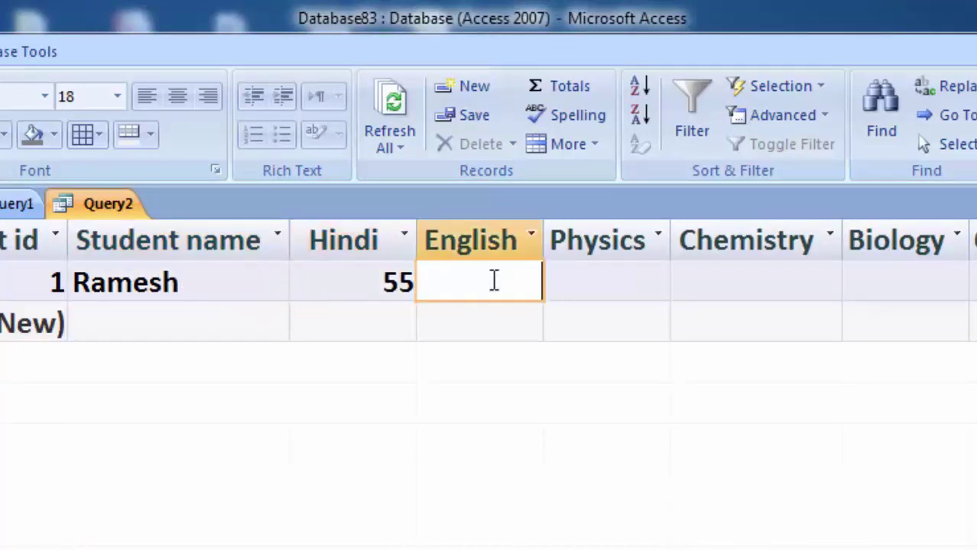
pyautogui.write('44')
pyautogui.click(566, 282)
pyautogui.write('45')
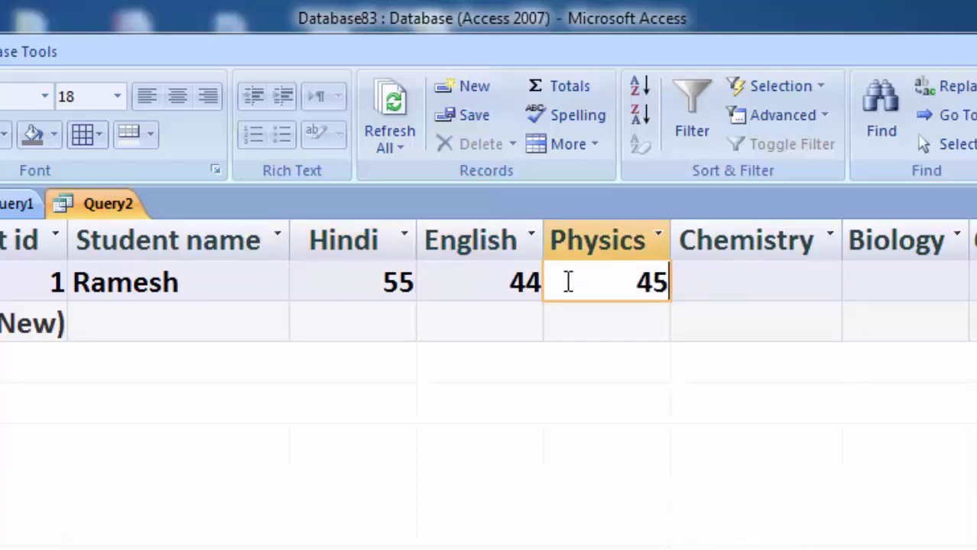
# Step: Enter Chemistry 47 and Biology 56, then widen the Average column showing 0.494
pyautogui.press('Tab')
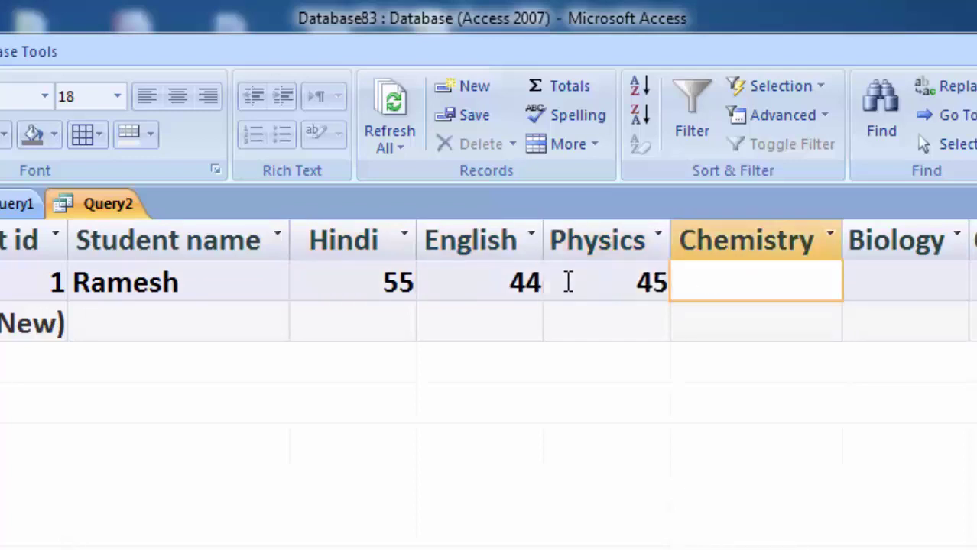
pyautogui.write('47')
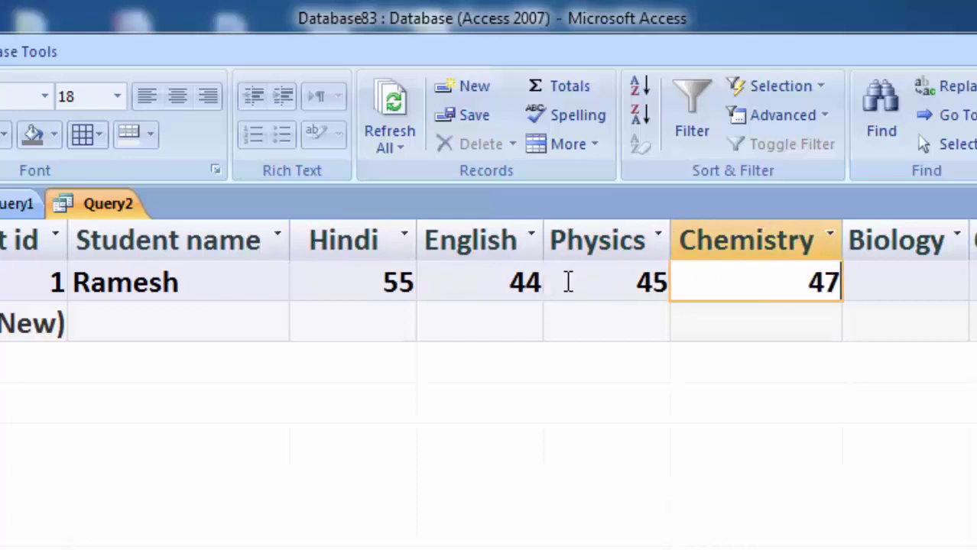
pyautogui.press('Tab')
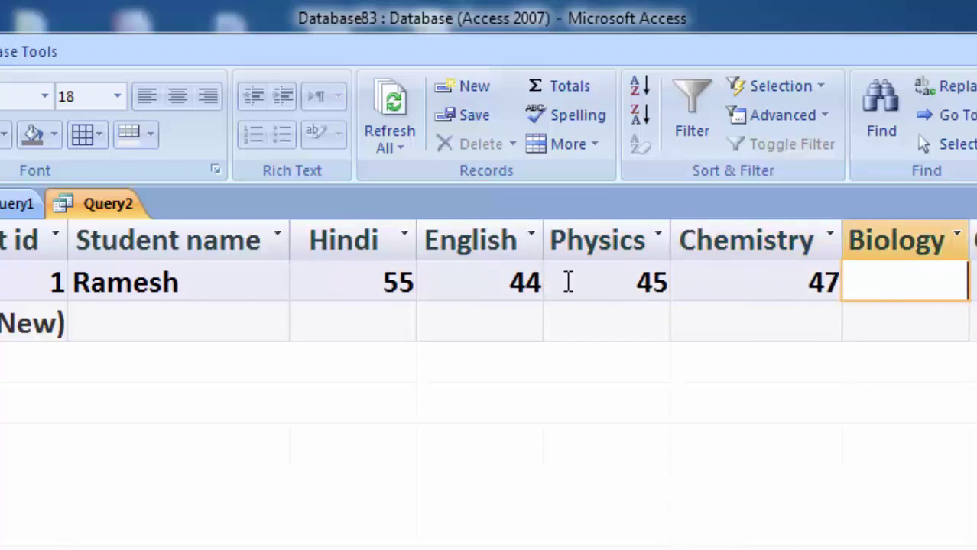
pyautogui.write('56')
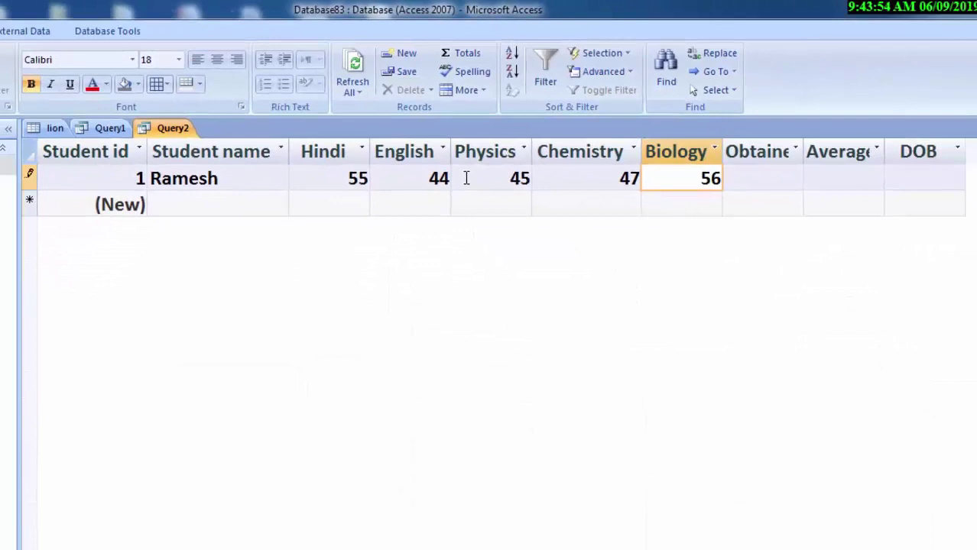
pyautogui.press('Tab')
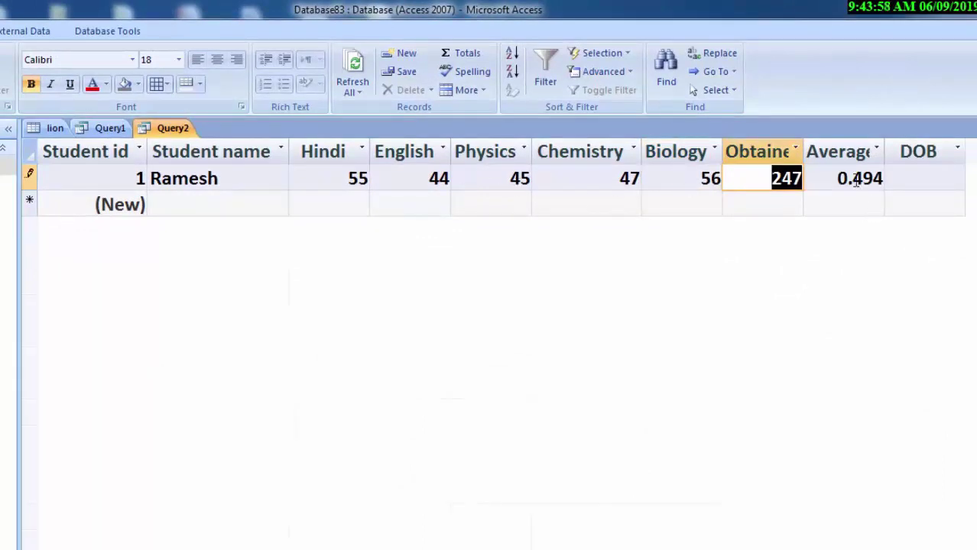
pyautogui.doubleClick(886, 141)
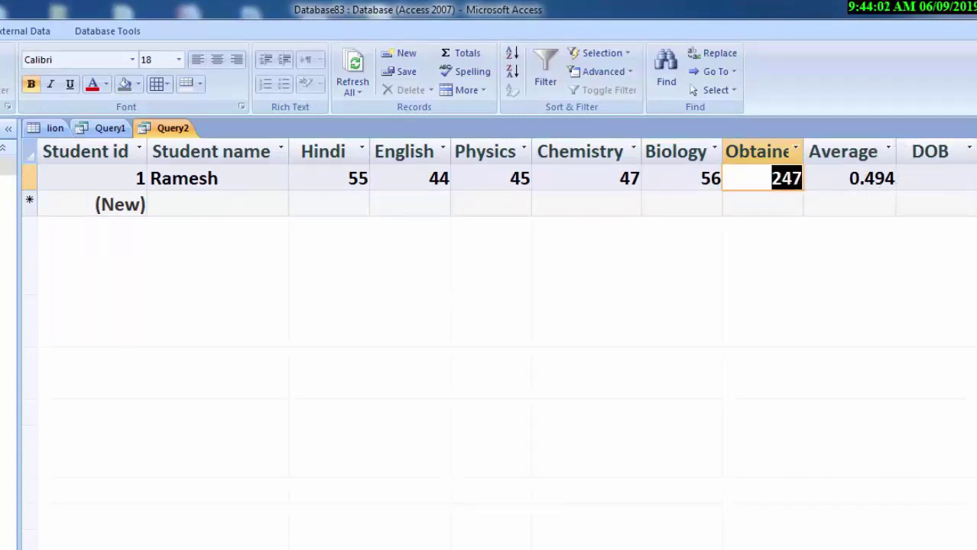
# Step: In Query2's design view, change the Average divisor from 500 to 5
pyautogui.click(30, 84)
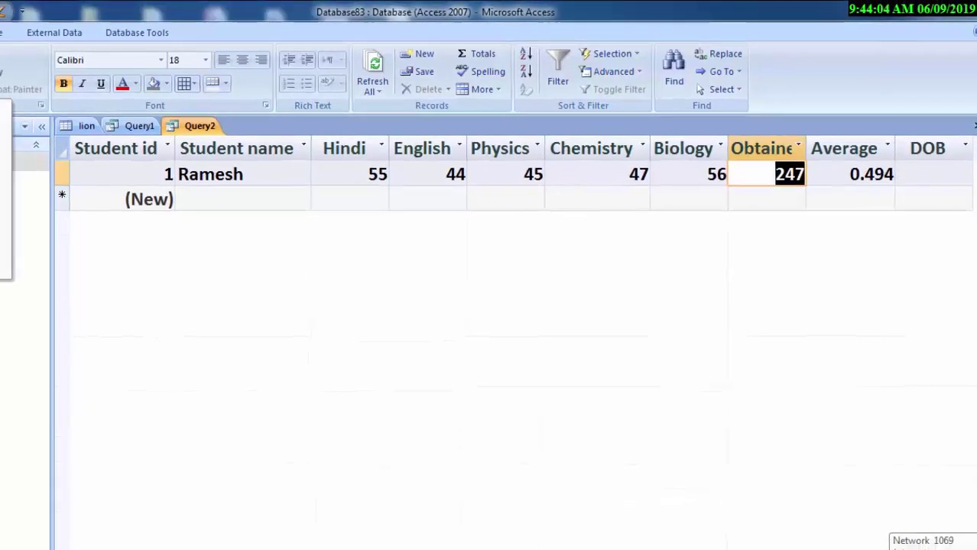
pyautogui.click(67, 237)
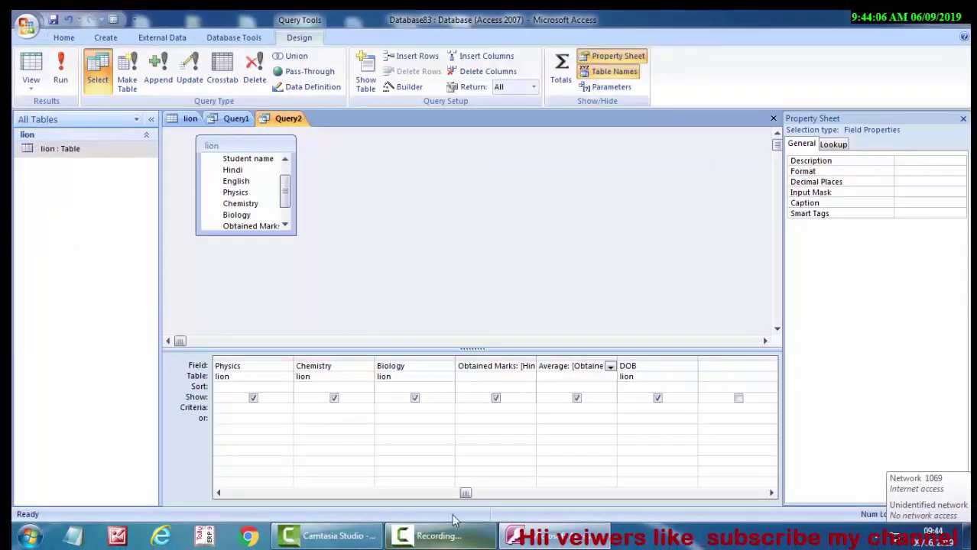
pyautogui.click(599, 368)
pyautogui.press('Right')
pyautogui.press('Right')
pyautogui.press('Right')
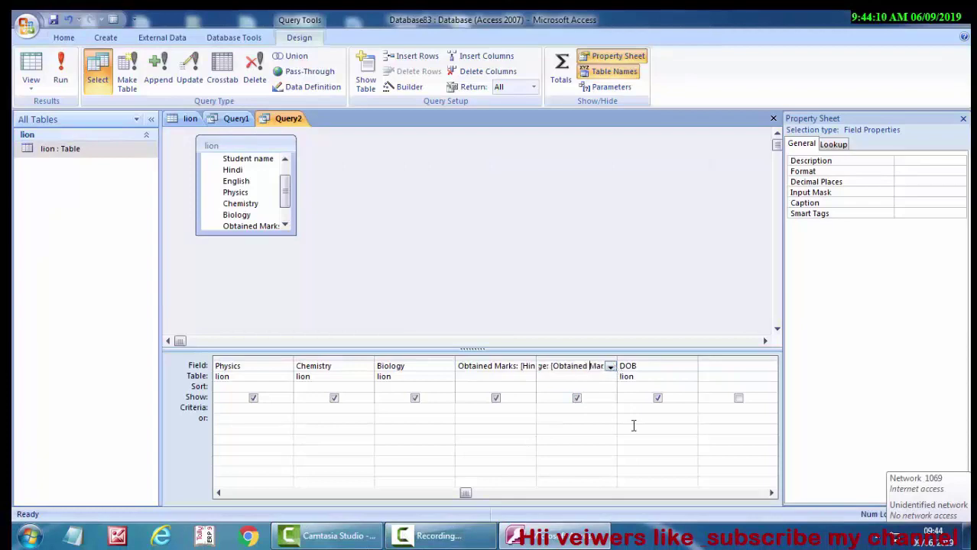
pyautogui.press('Right')
pyautogui.press('Right')
pyautogui.press('Right')
pyautogui.press('Right')
pyautogui.press('Right')
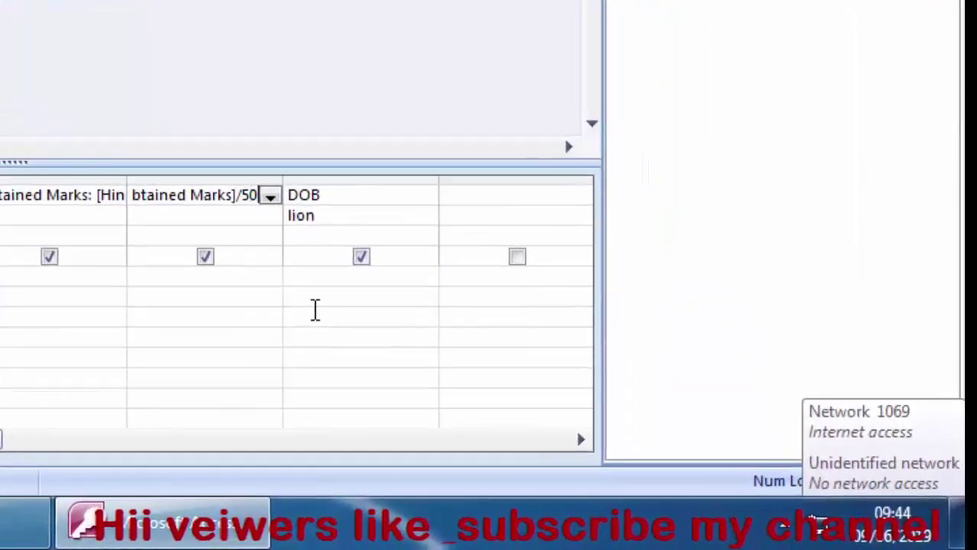
pyautogui.press('Right')
pyautogui.press('Right')
pyautogui.press('Right')
pyautogui.write('0')
pyautogui.press('BackSpace')
pyautogui.press('BackSpace')
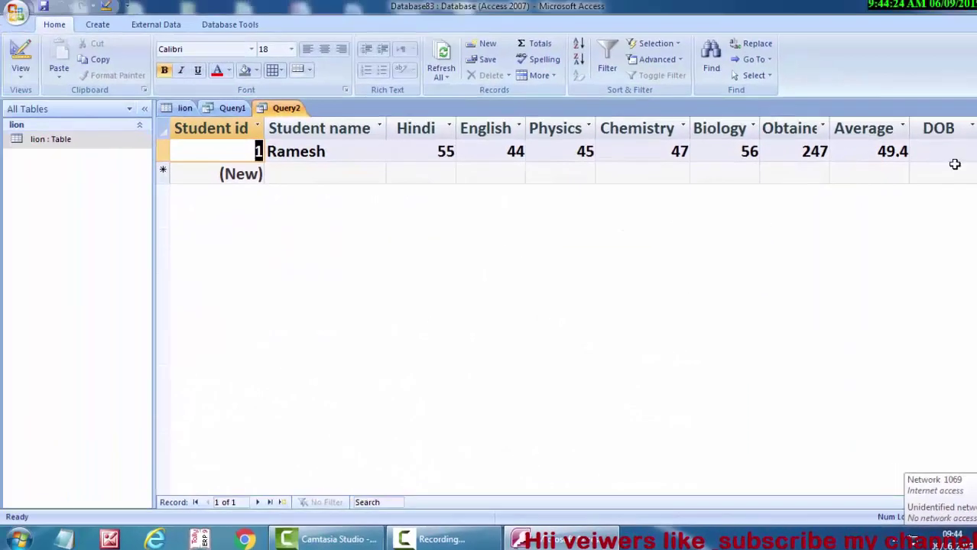
# Step: Fill the first student's DOB from the date picker, changing the year to 1995
pyautogui.click(947, 147)
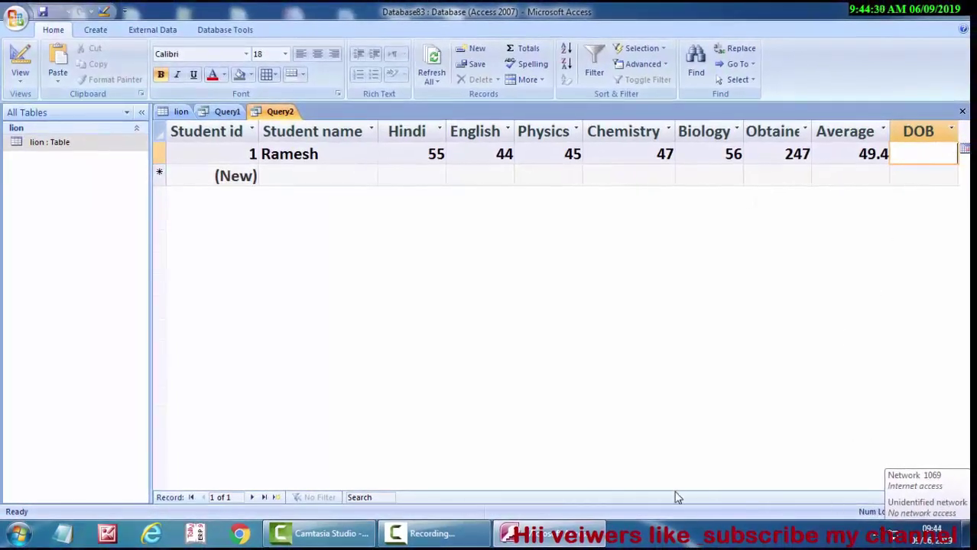
pyautogui.click(276, 497)
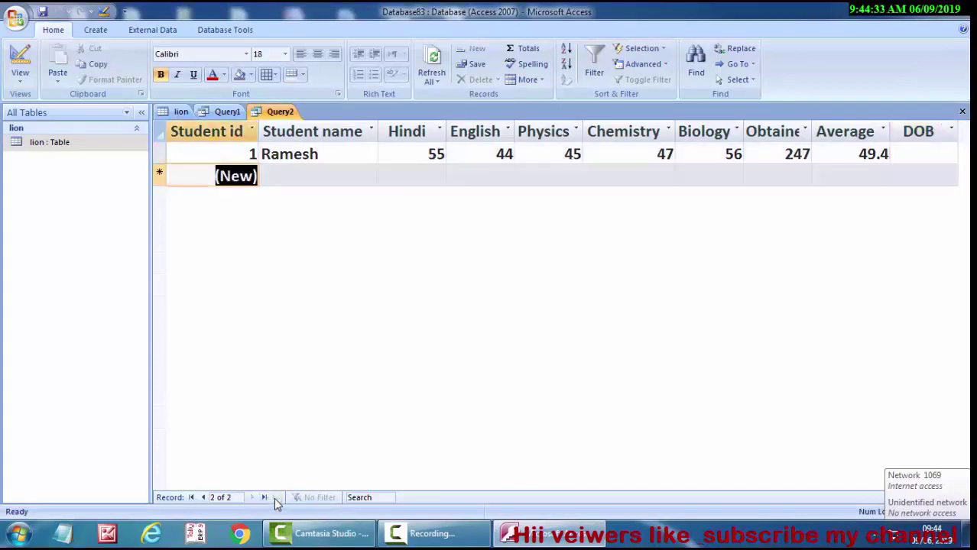
pyautogui.click(909, 151)
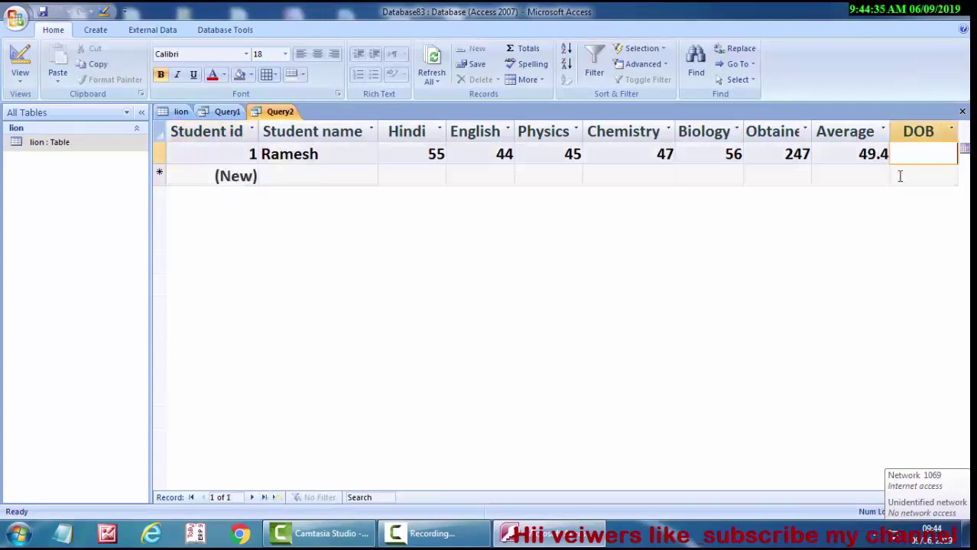
pyautogui.click(275, 498)
pyautogui.click(275, 498)
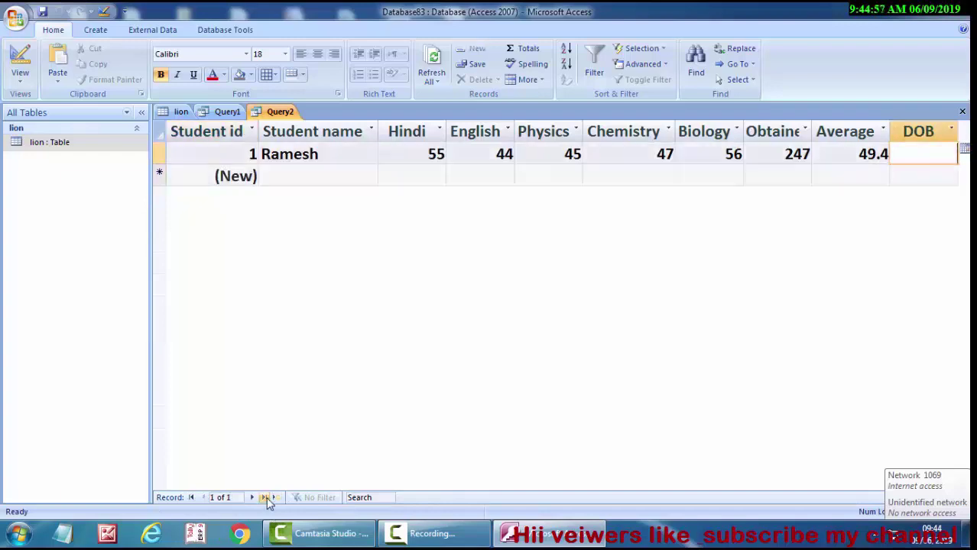
pyautogui.click(965, 149)
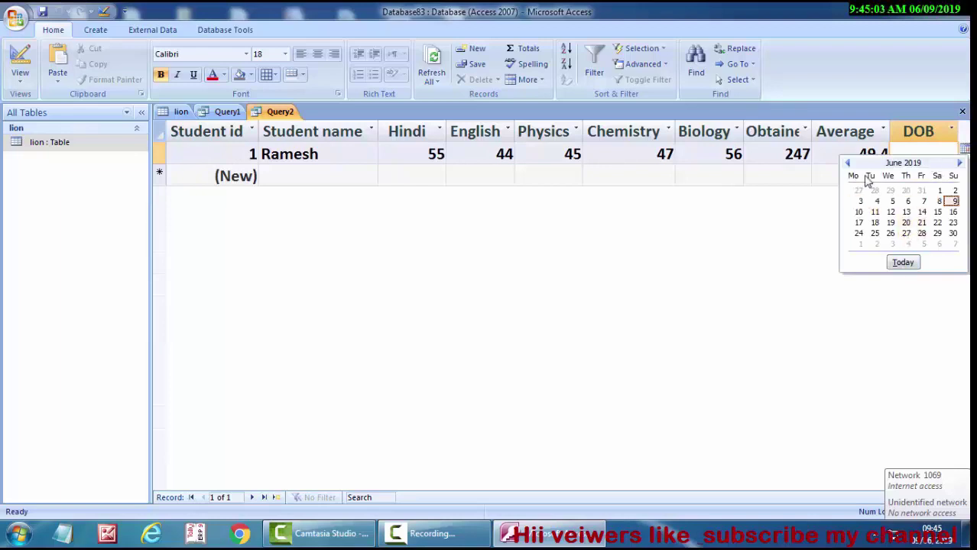
pyautogui.click(907, 223)
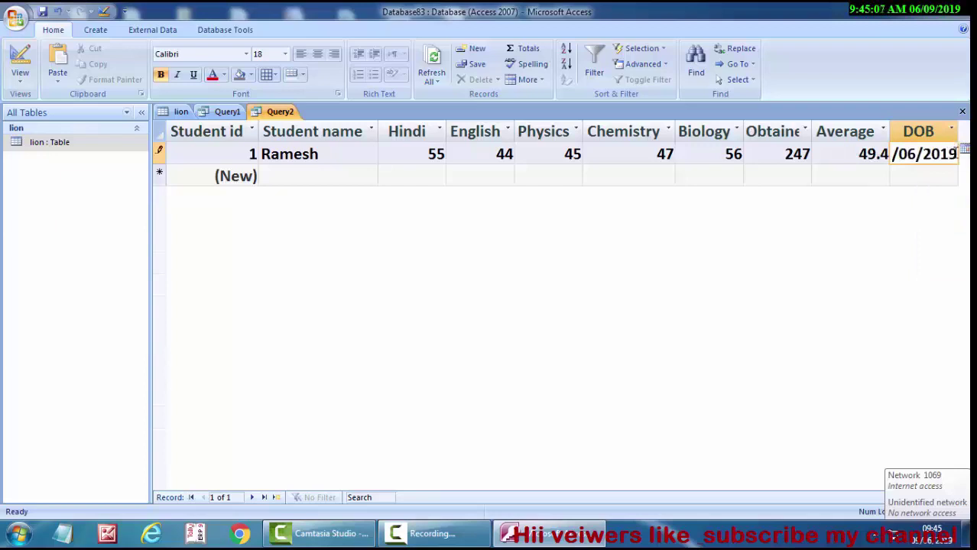
pyautogui.press('BackSpace')
pyautogui.press('BackSpace')
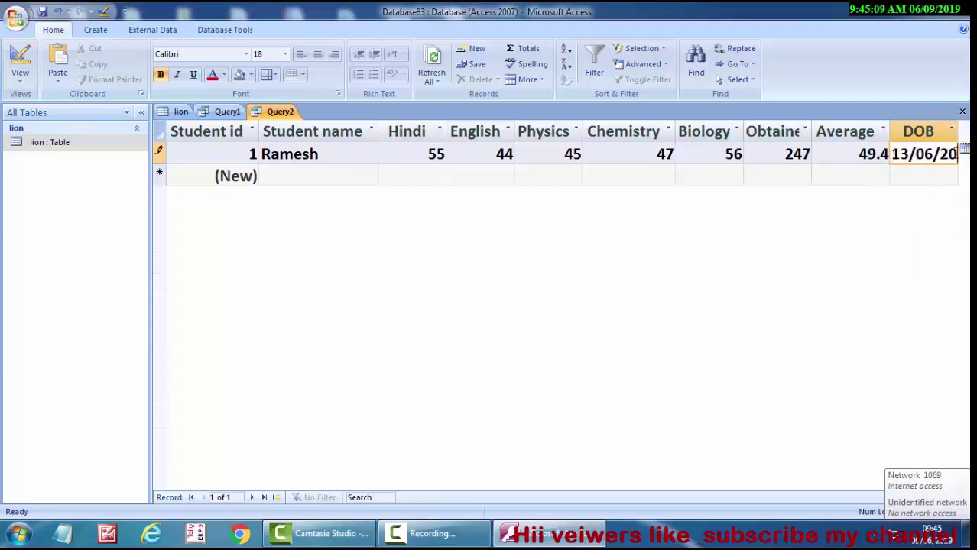
pyautogui.press('BackSpace')
pyautogui.press('BackSpace')
pyautogui.write('1')
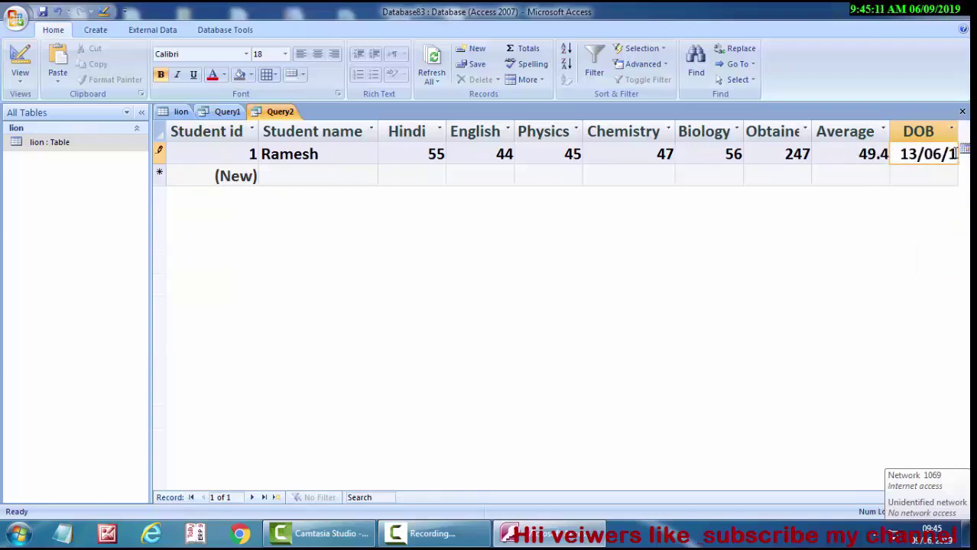
pyautogui.write('995')
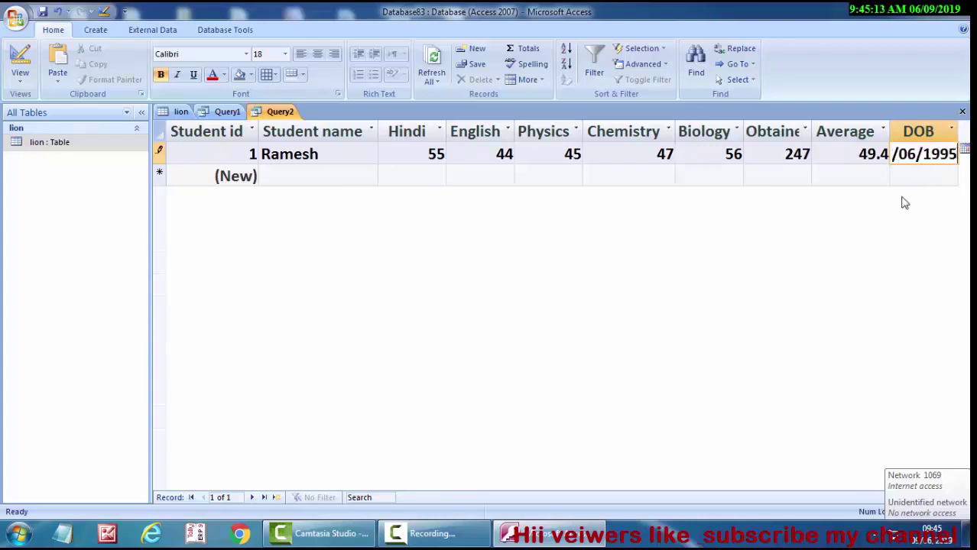
# Step: Save the record and widen the DOB column so the date shows
pyautogui.click(958, 130)
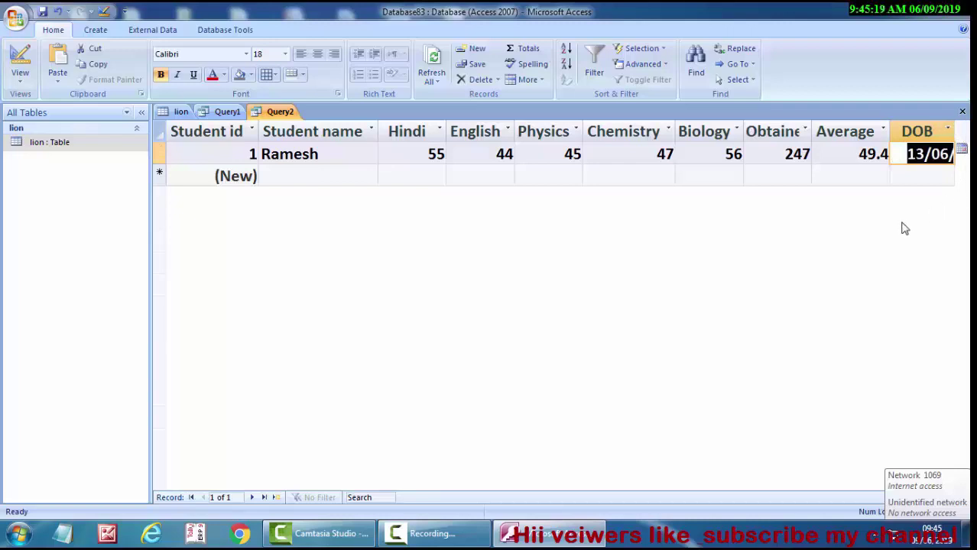
pyautogui.click(907, 172)
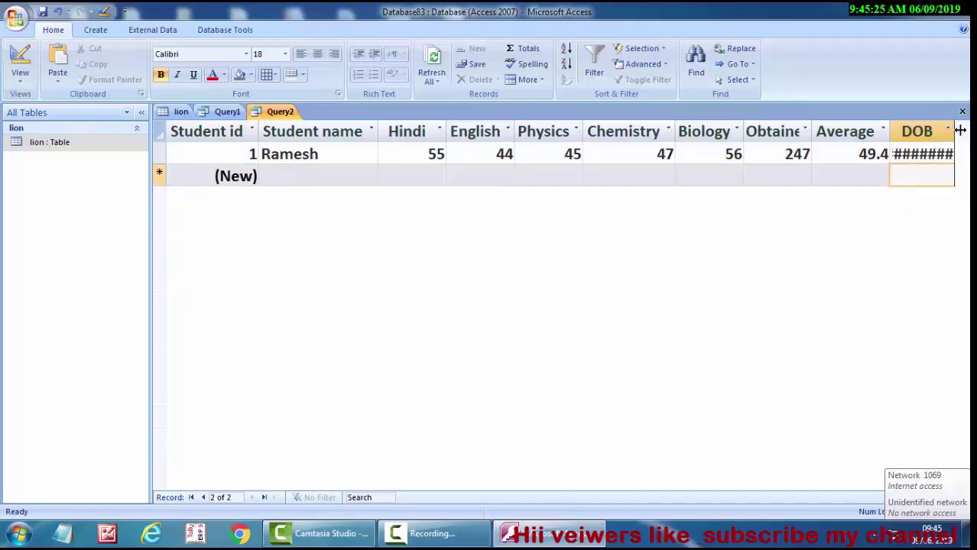
pyautogui.moveTo(955, 130); pyautogui.dragTo(969, 129)
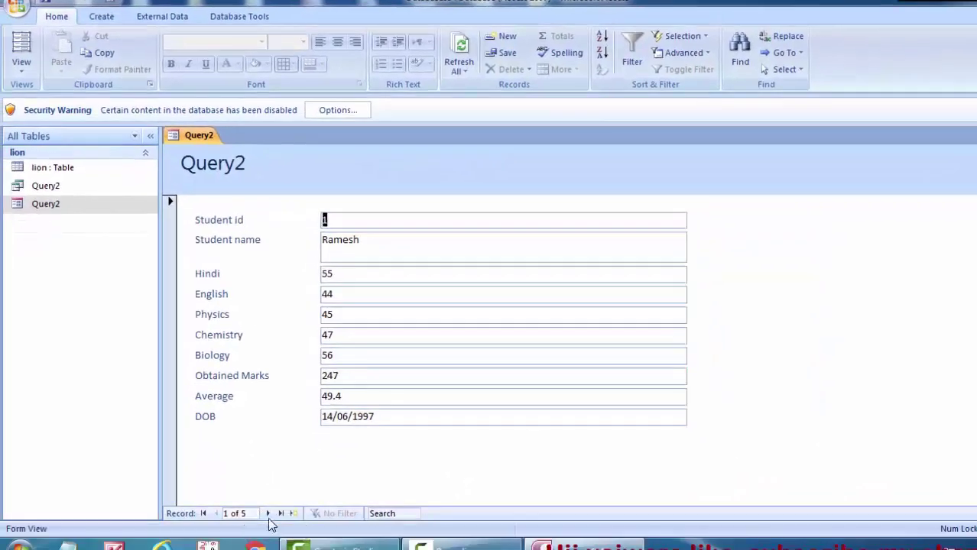
pyautogui.click(268, 516)
pyautogui.click(268, 516)
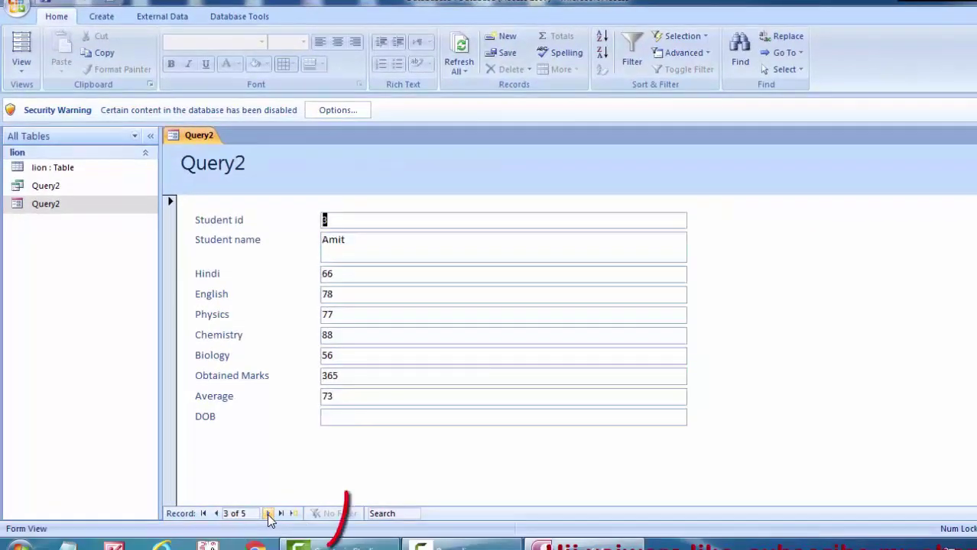
pyautogui.click(268, 516)
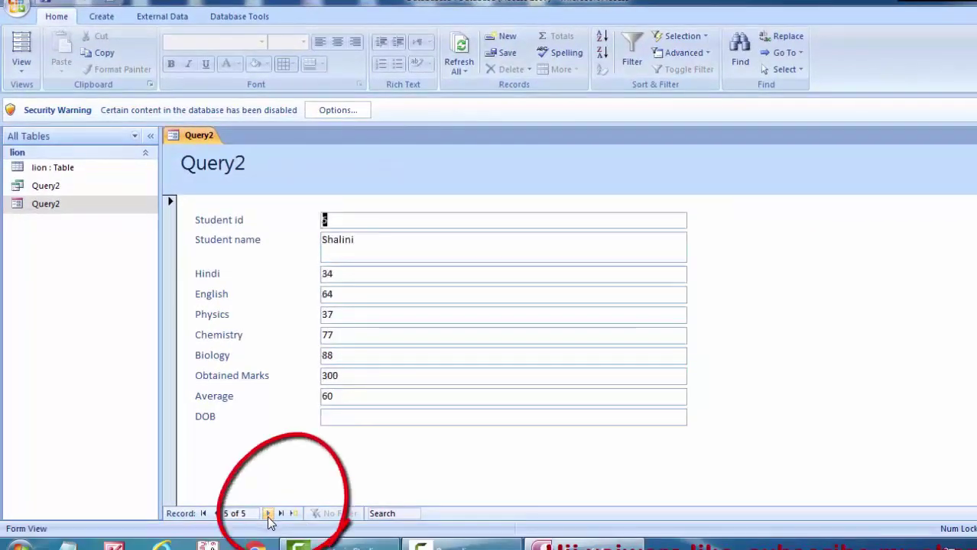
pyautogui.click(268, 516)
pyautogui.click(268, 516)
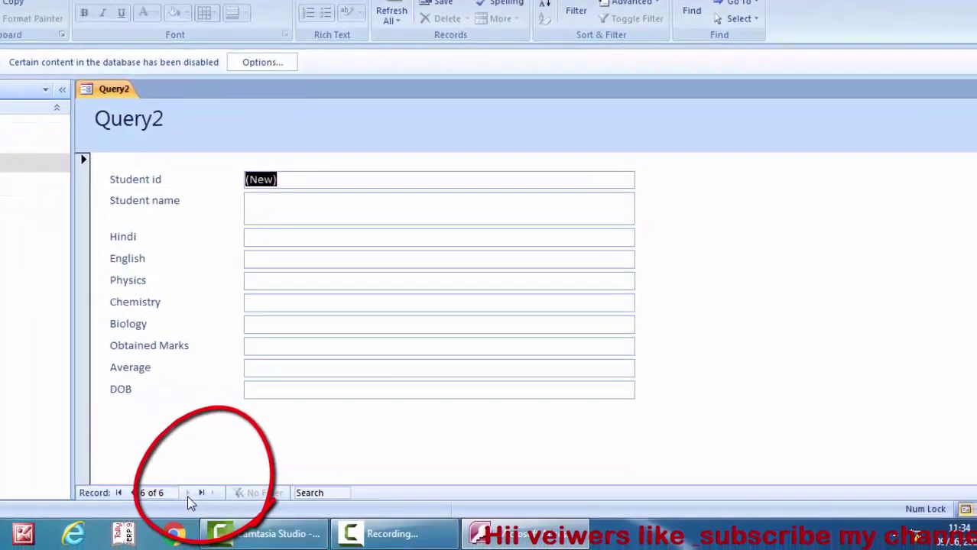
pyautogui.click(131, 494)
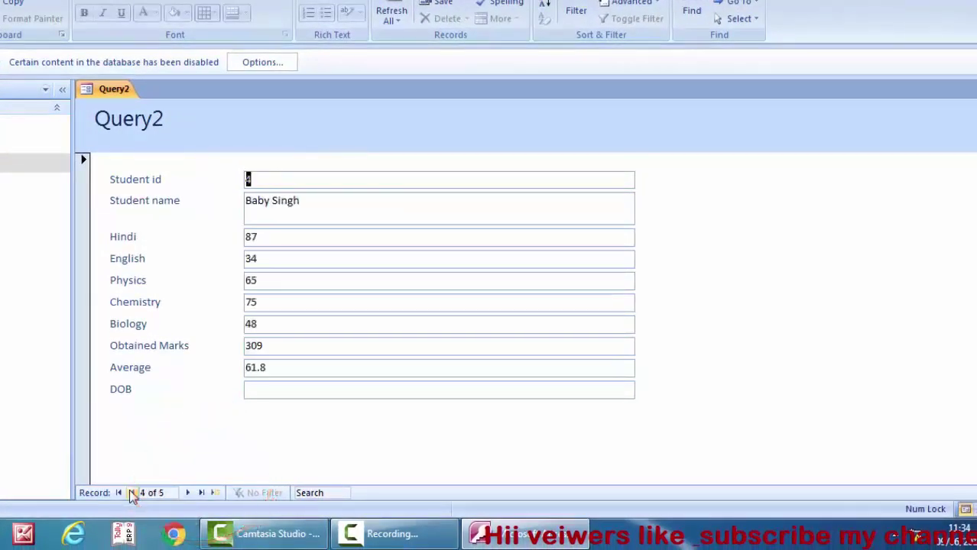
pyautogui.click(131, 493)
pyautogui.click(206, 499)
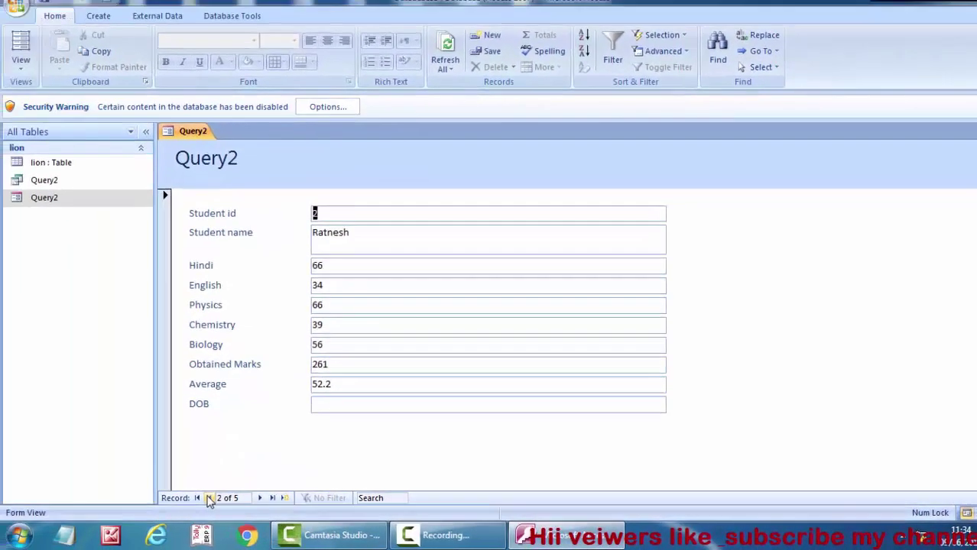
pyautogui.click(208, 499)
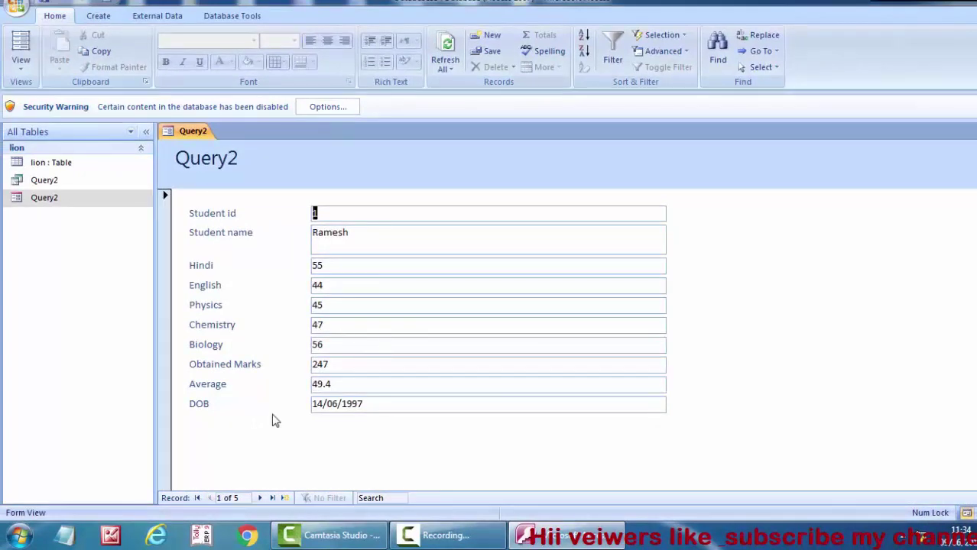
pyautogui.click(19, 74)
# Step: Draw a Go To Next Record button below DOB, captioned and named 'Next Record'
pyautogui.click(23, 158)
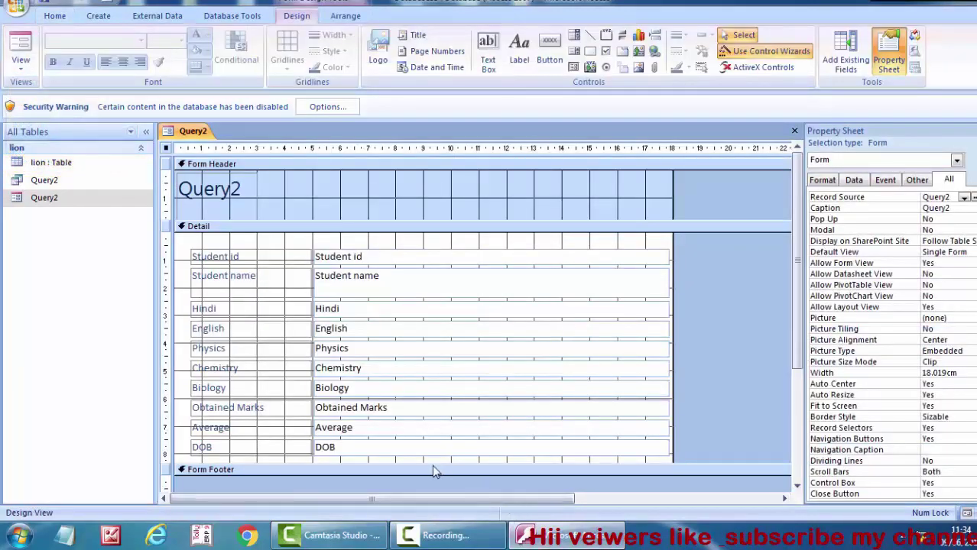
pyautogui.moveTo(433, 468); pyautogui.dragTo(433, 523)
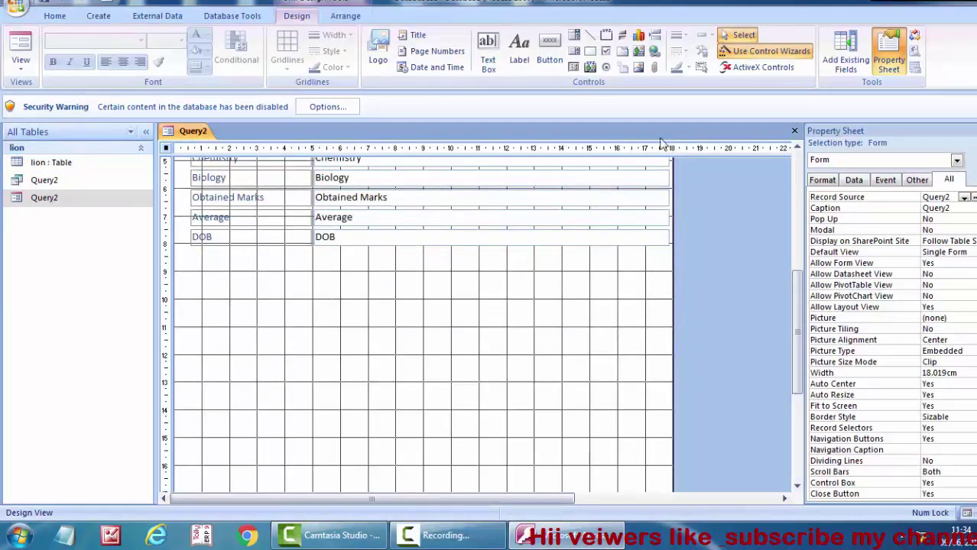
pyautogui.click(549, 48)
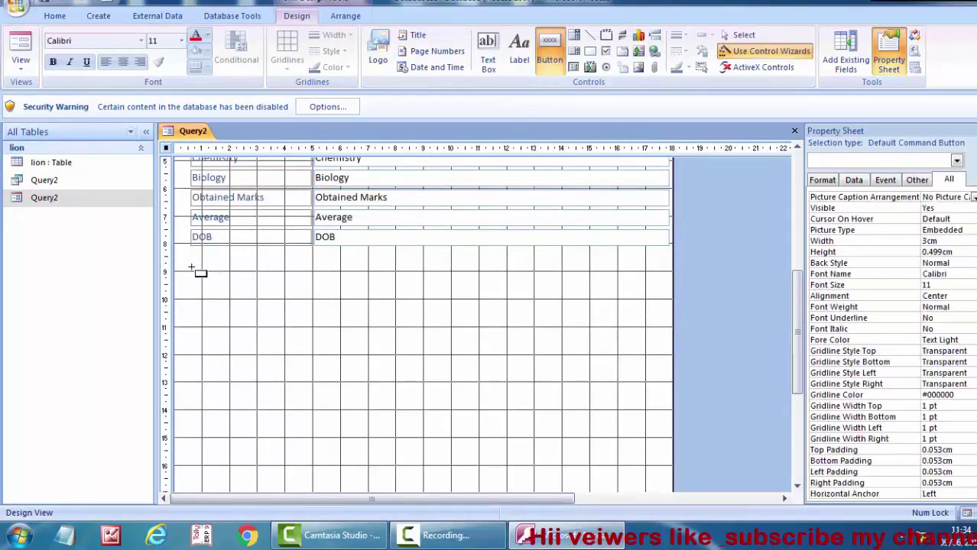
pyautogui.moveTo(192, 267); pyautogui.dragTo(281, 293)
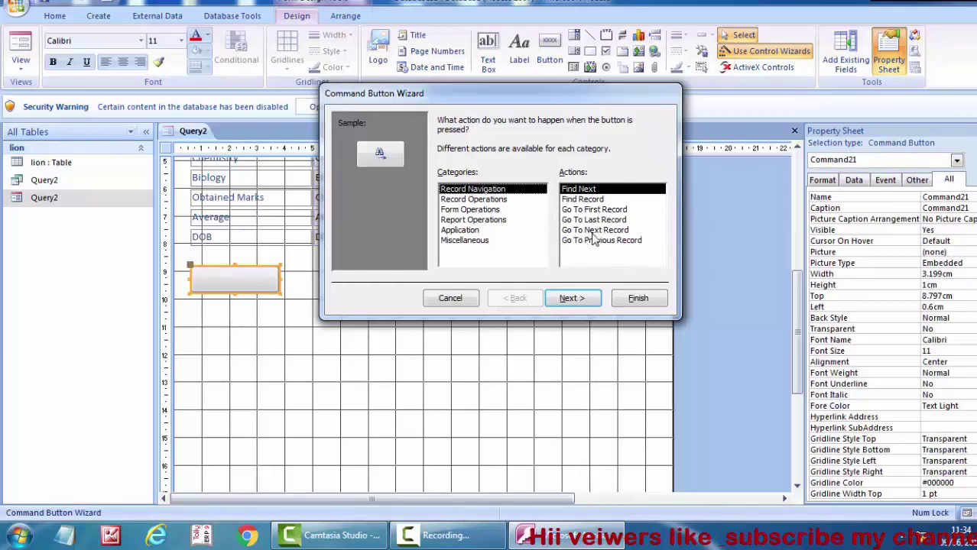
pyautogui.doubleClick(596, 229)
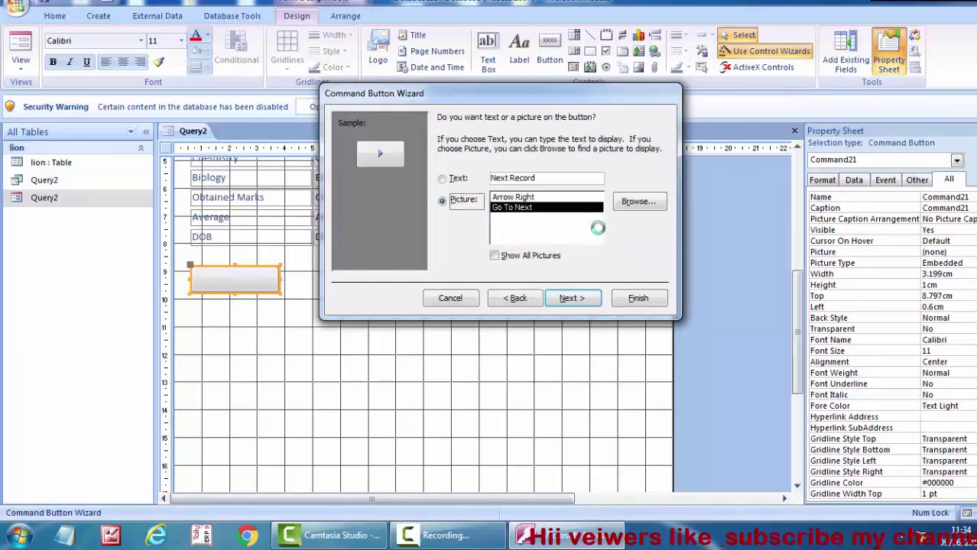
pyautogui.click(443, 178)
pyautogui.click(556, 179)
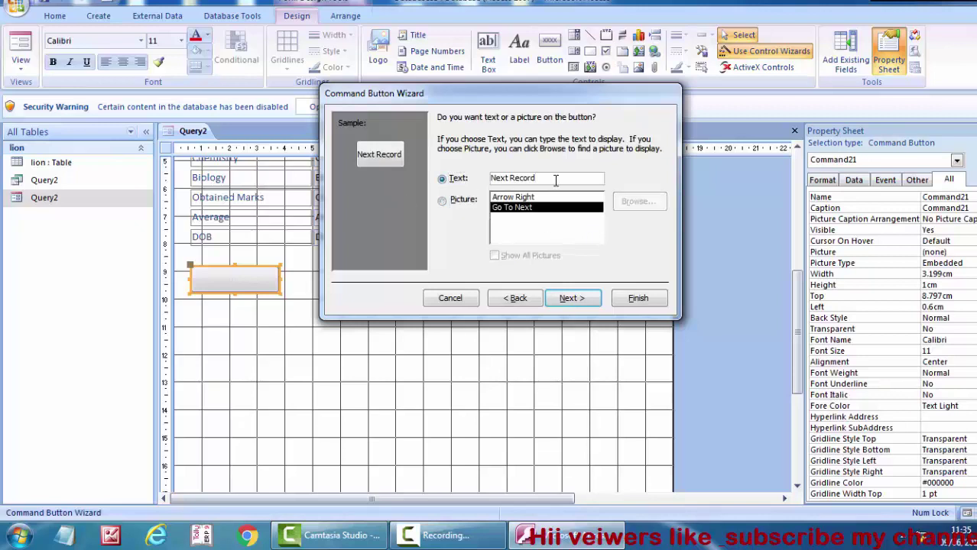
pyautogui.click(567, 299)
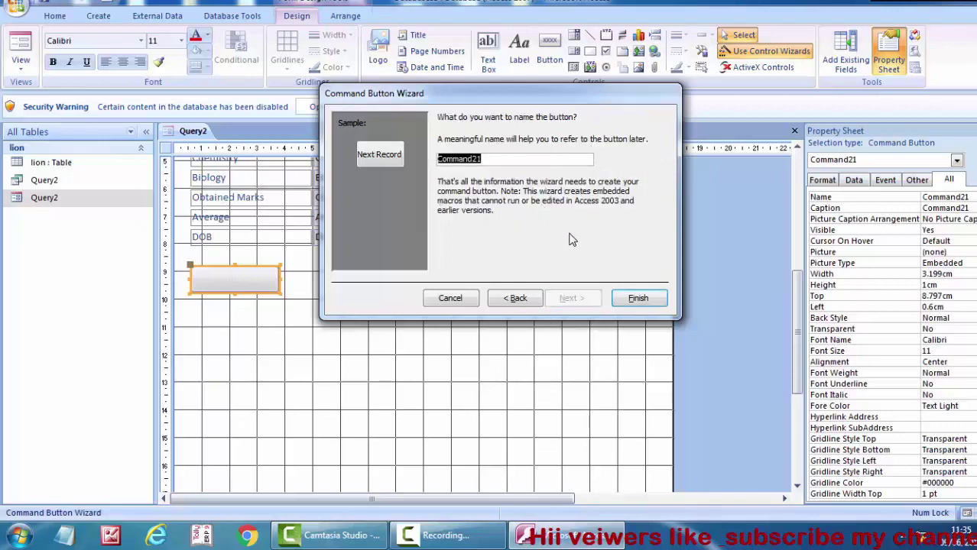
pyautogui.press('BackSpace')
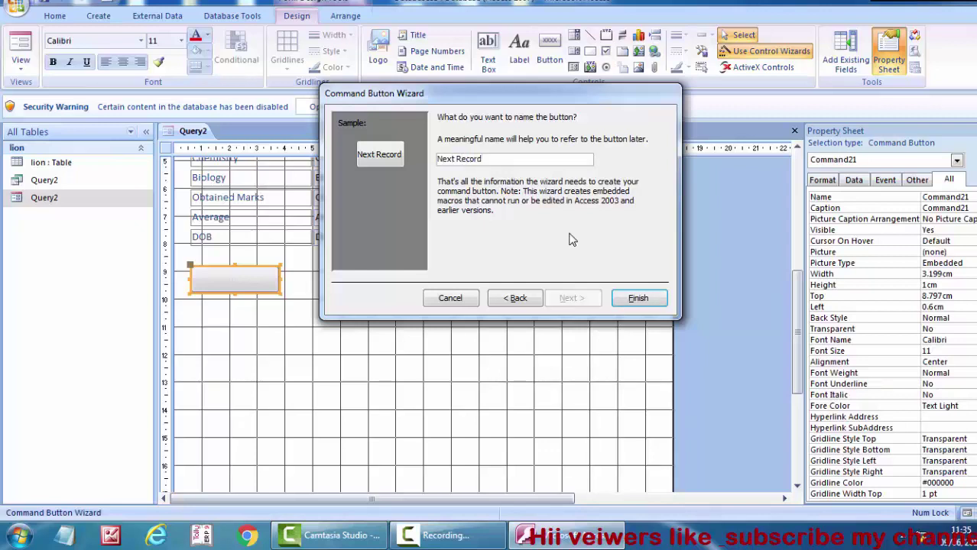
pyautogui.click(615, 301)
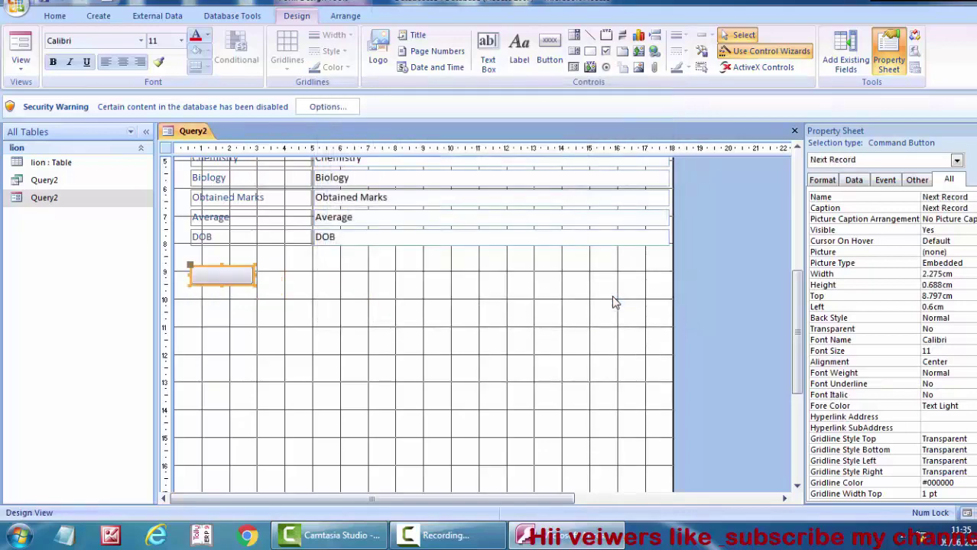
# Step: Set the Next Record button's caption colour to black
pyautogui.click(225, 321)
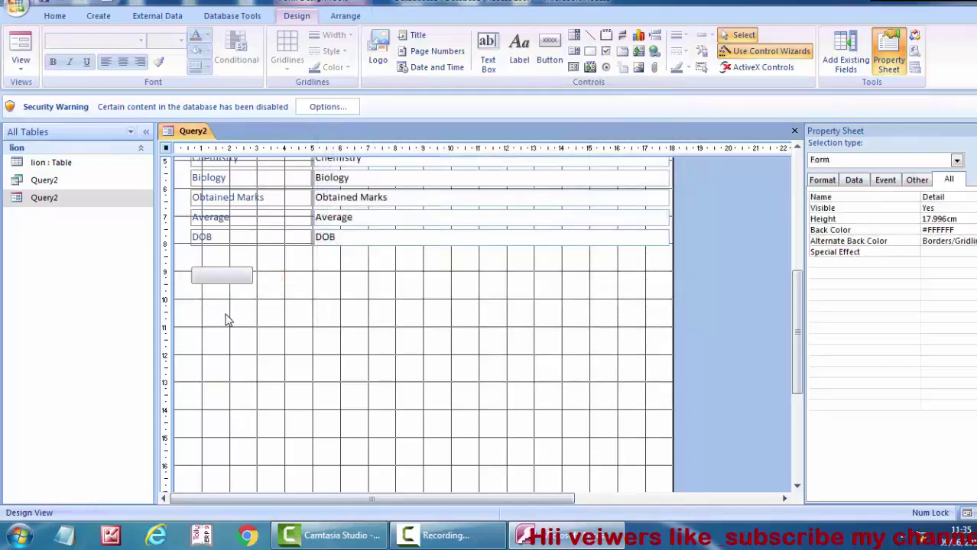
pyautogui.click(227, 273)
pyautogui.click(231, 275)
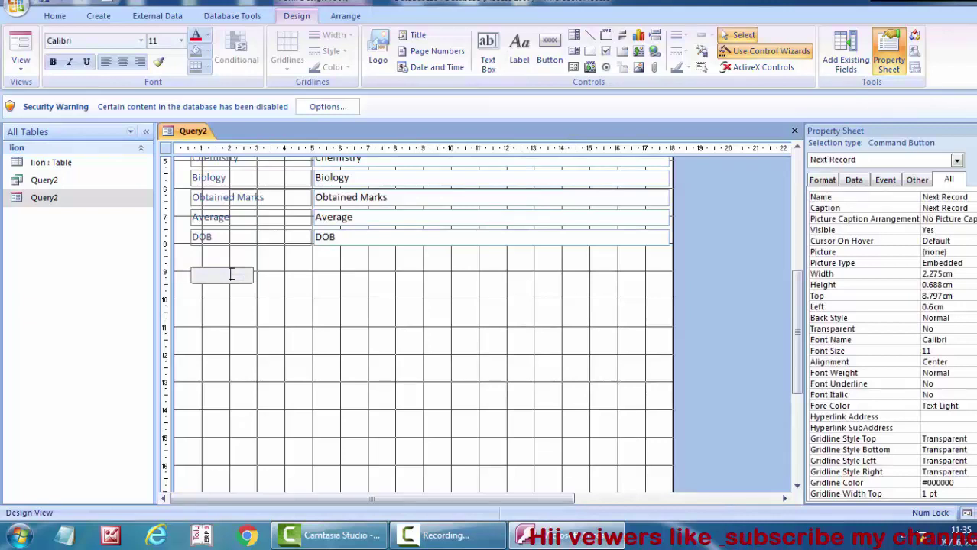
pyautogui.click(162, 273)
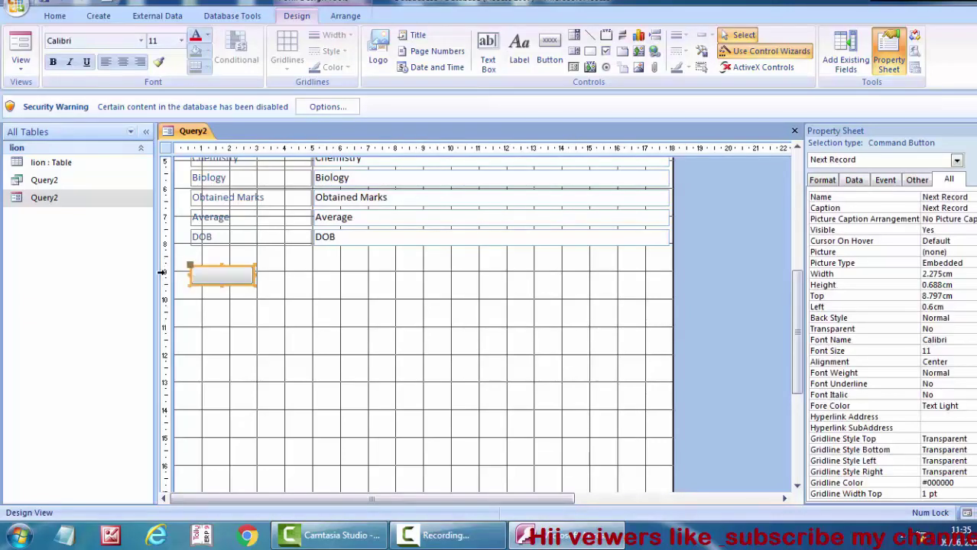
pyautogui.click(207, 36)
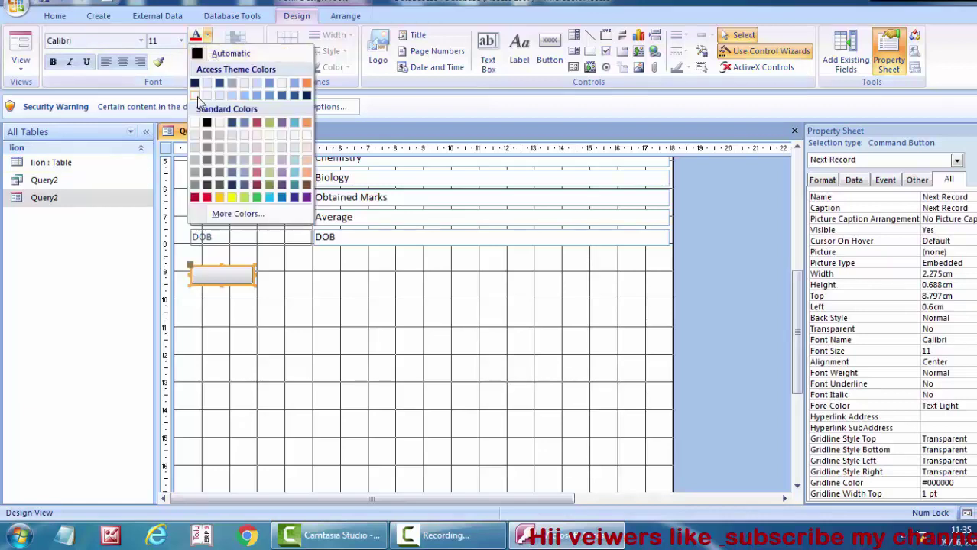
pyautogui.click(196, 96)
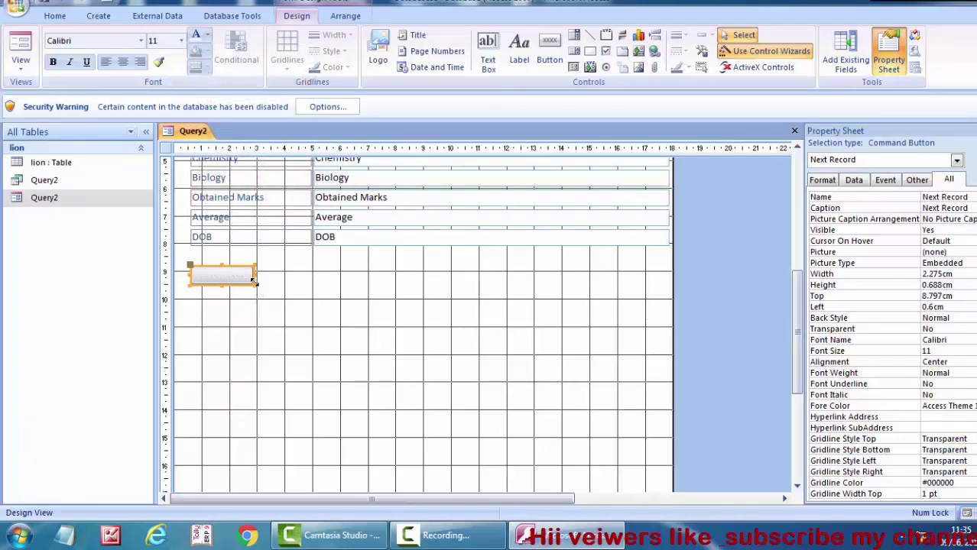
pyautogui.click(243, 297)
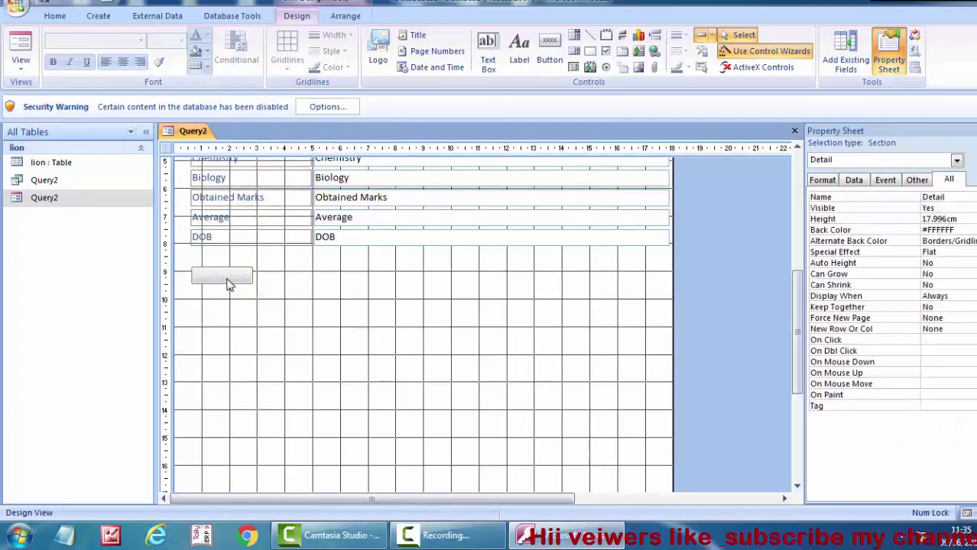
pyautogui.click(233, 280)
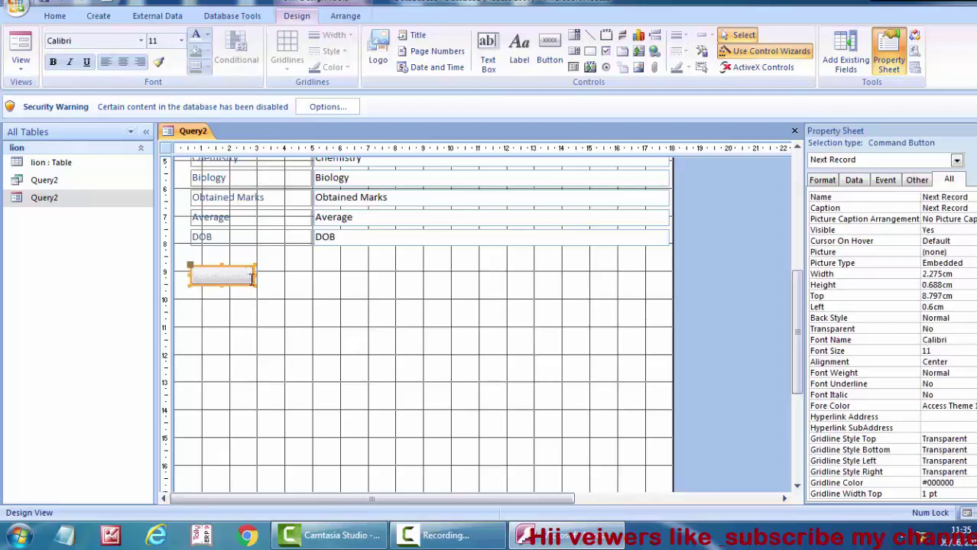
pyautogui.click(248, 278)
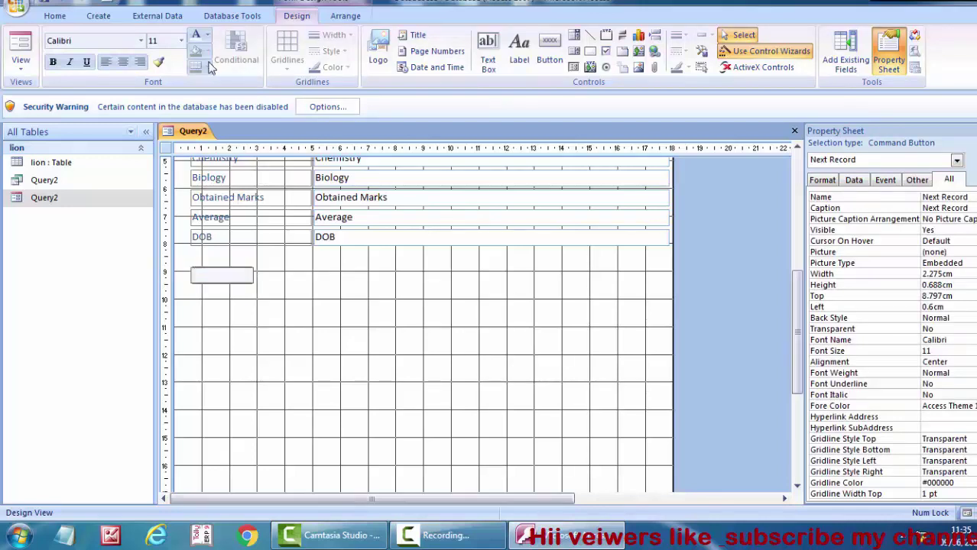
pyautogui.click(206, 35)
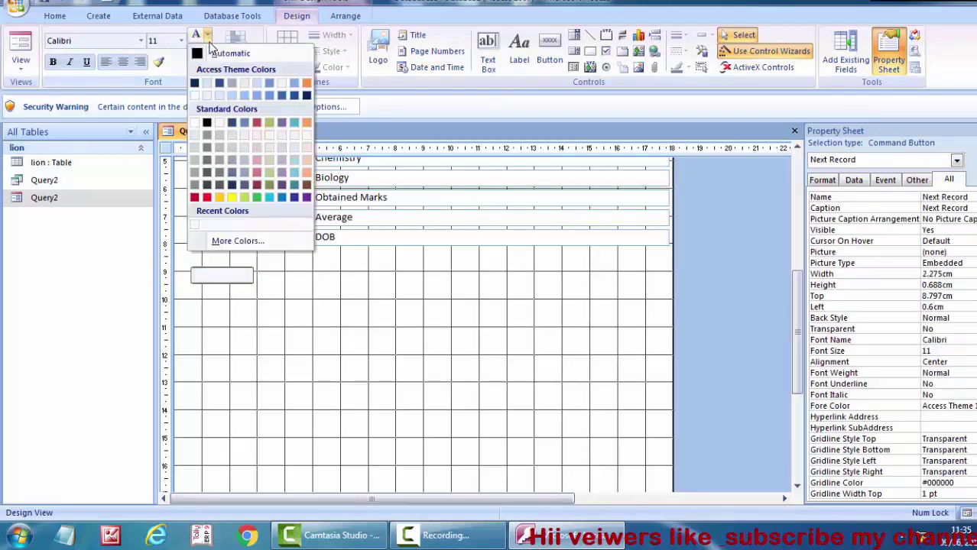
pyautogui.click(208, 124)
pyautogui.click(276, 297)
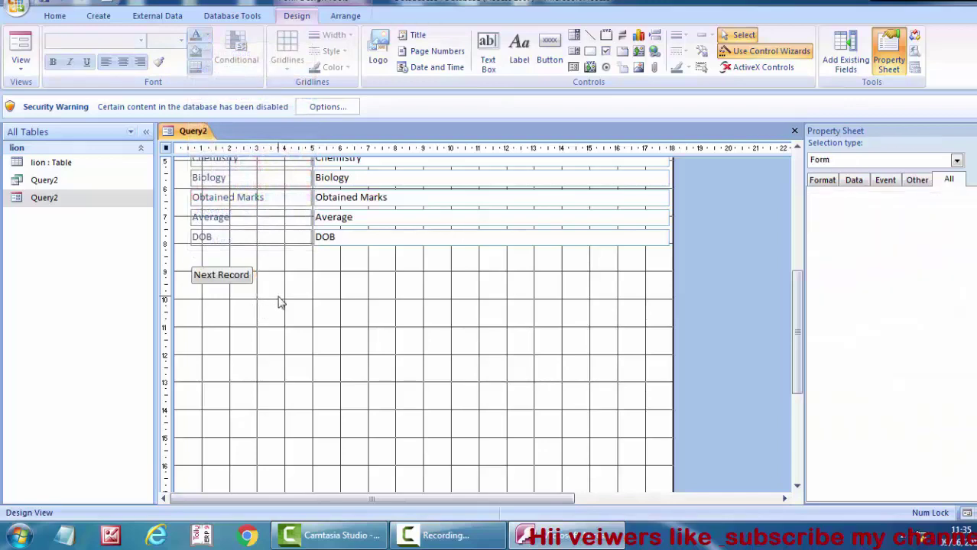
# Step: Enlarge the Next Record button and set its caption font size to 14
pyautogui.click(238, 287)
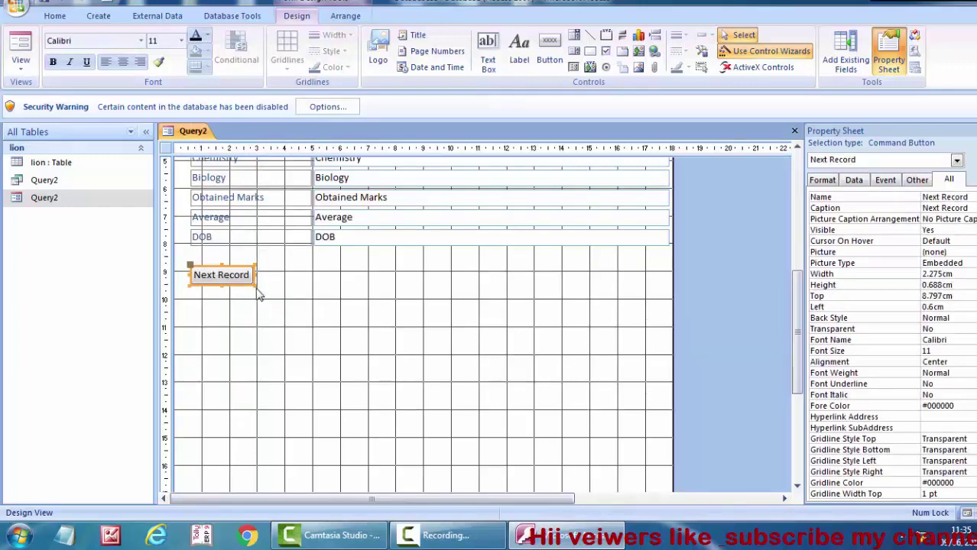
pyautogui.moveTo(256, 292); pyautogui.dragTo(277, 296)
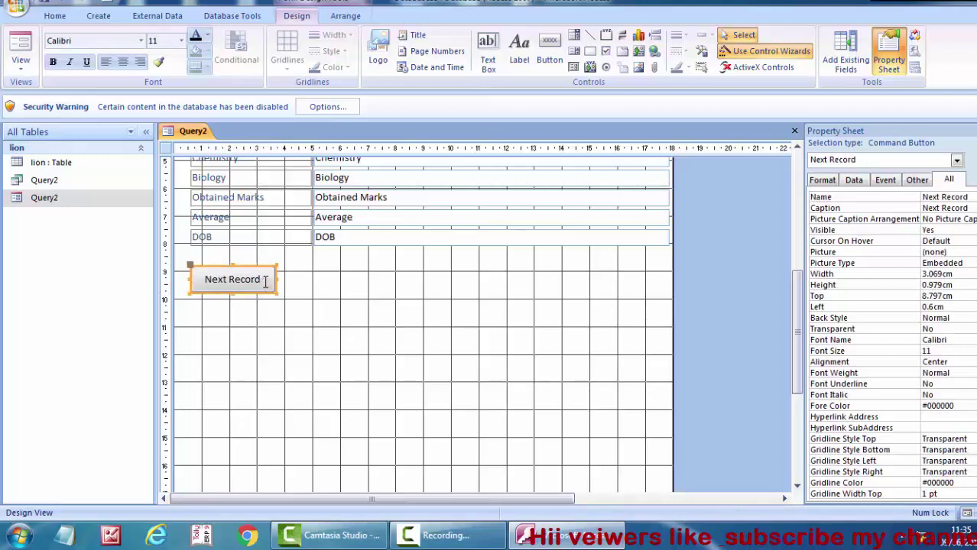
pyautogui.moveTo(266, 283); pyautogui.dragTo(205, 281)
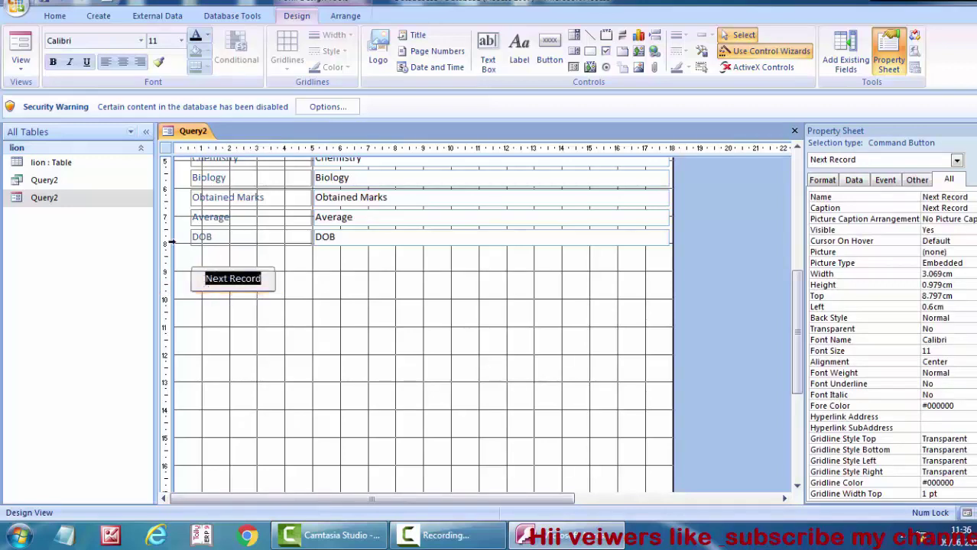
pyautogui.click(181, 40)
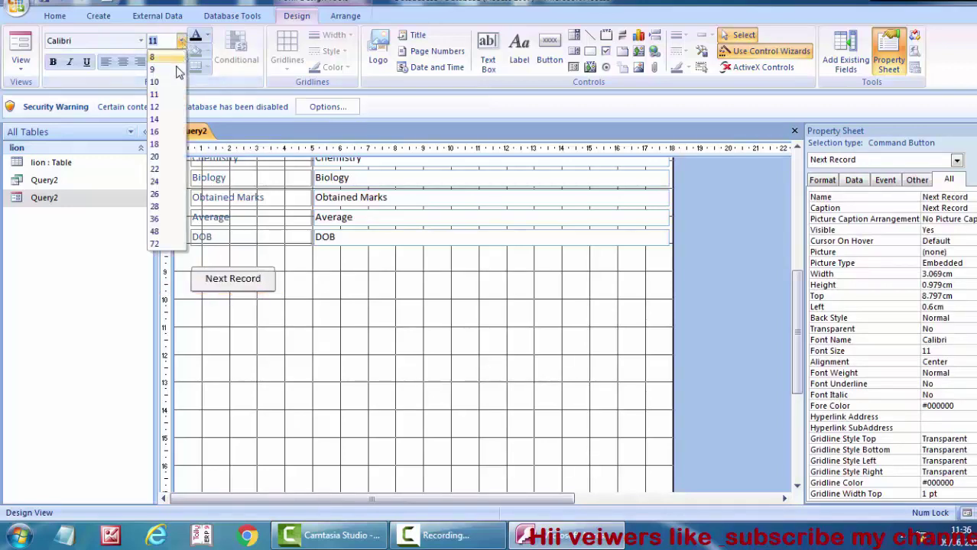
pyautogui.click(162, 120)
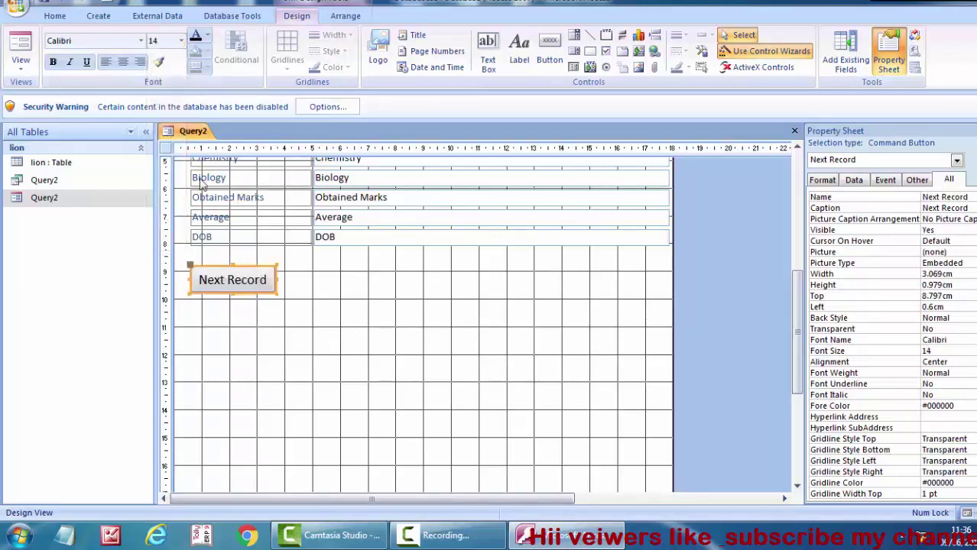
pyautogui.click(333, 330)
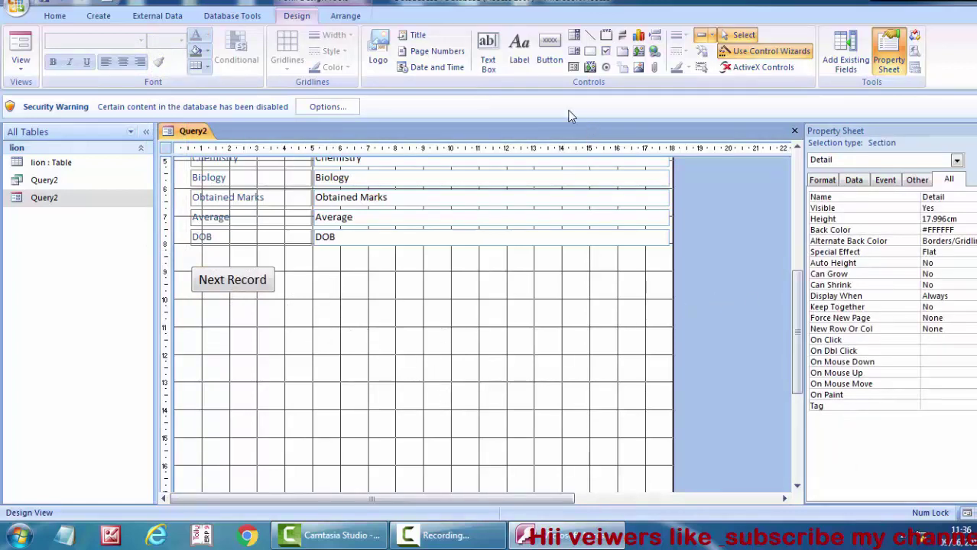
pyautogui.click(540, 65)
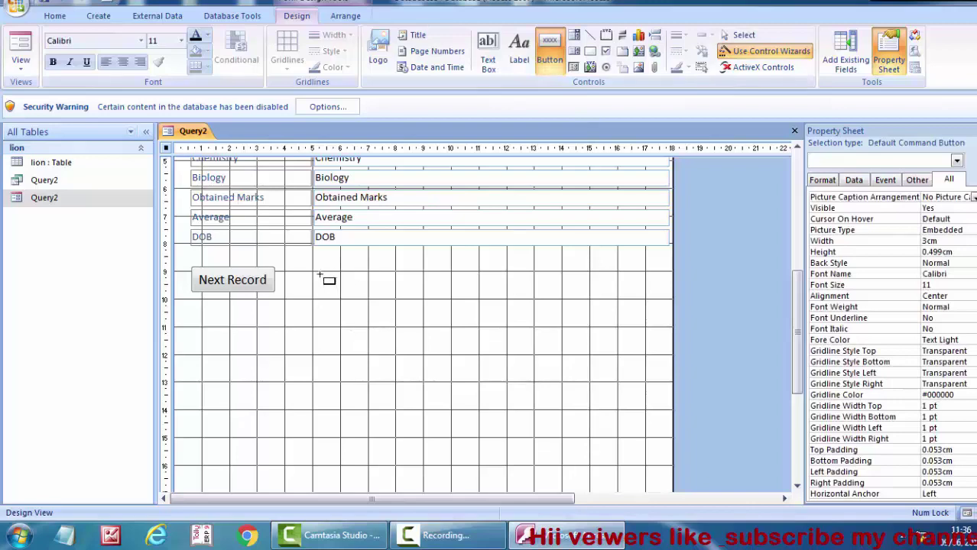
# Step: Draw a Go To Previous Record button right of Next Record, captioned 'Previous Record'
pyautogui.moveTo(312, 269); pyautogui.dragTo(378, 294)
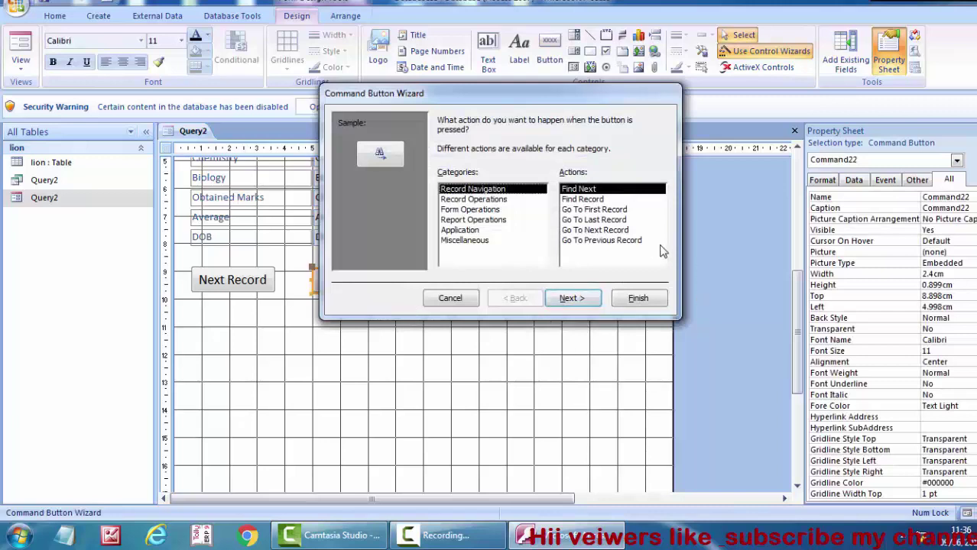
pyautogui.click(608, 241)
pyautogui.click(585, 299)
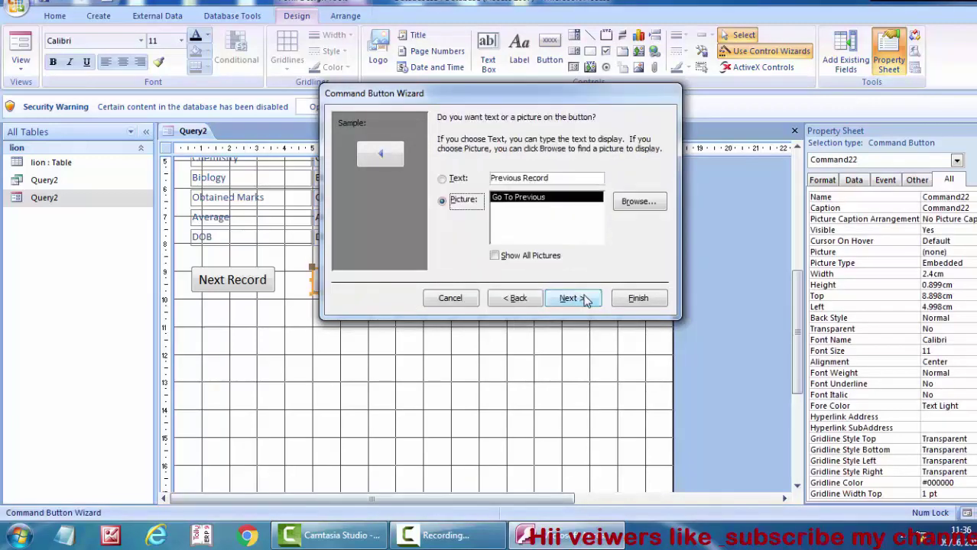
pyautogui.click(459, 179)
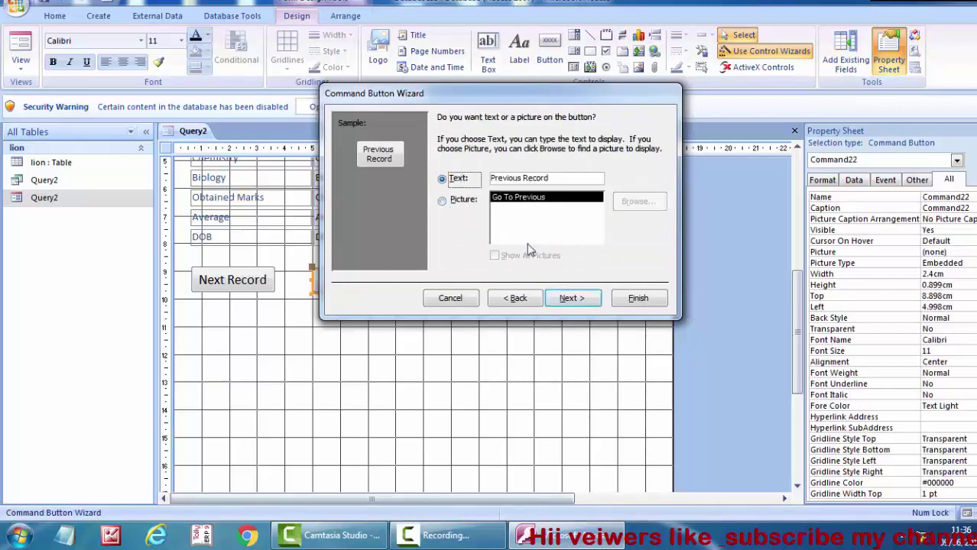
pyautogui.click(577, 299)
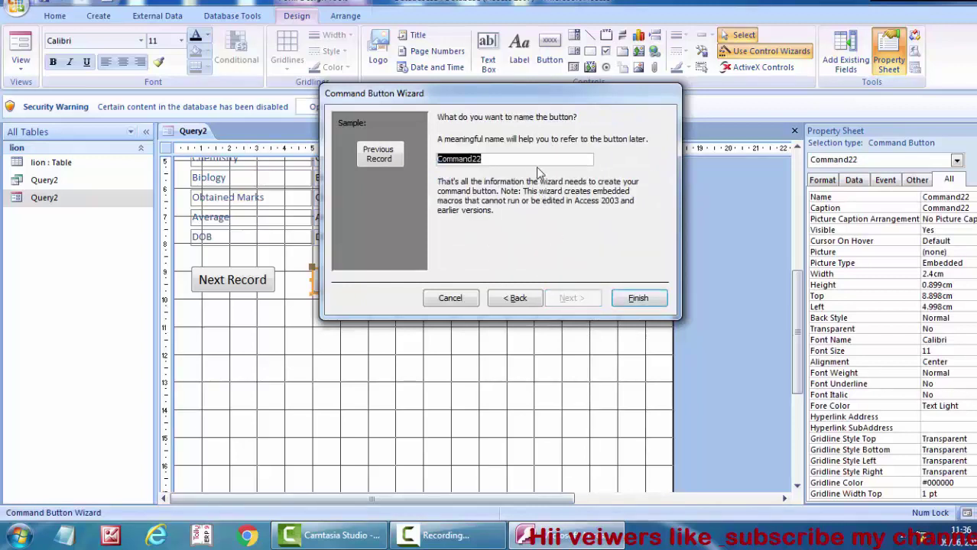
pyautogui.click(641, 298)
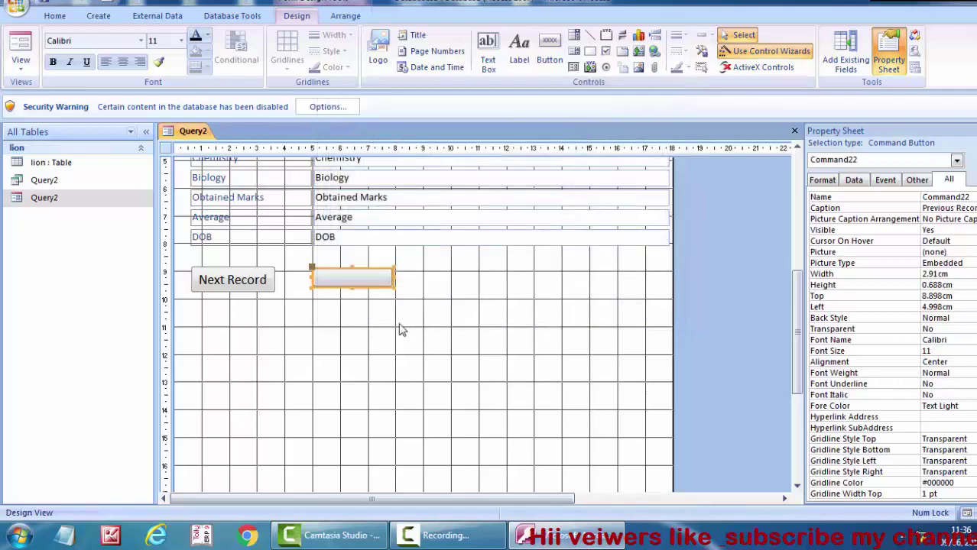
pyautogui.click(353, 287)
# Step: Make the new button taller, give the Previous Record caption black text, and enlarge that button
pyautogui.moveTo(353, 289); pyautogui.dragTo(353, 295)
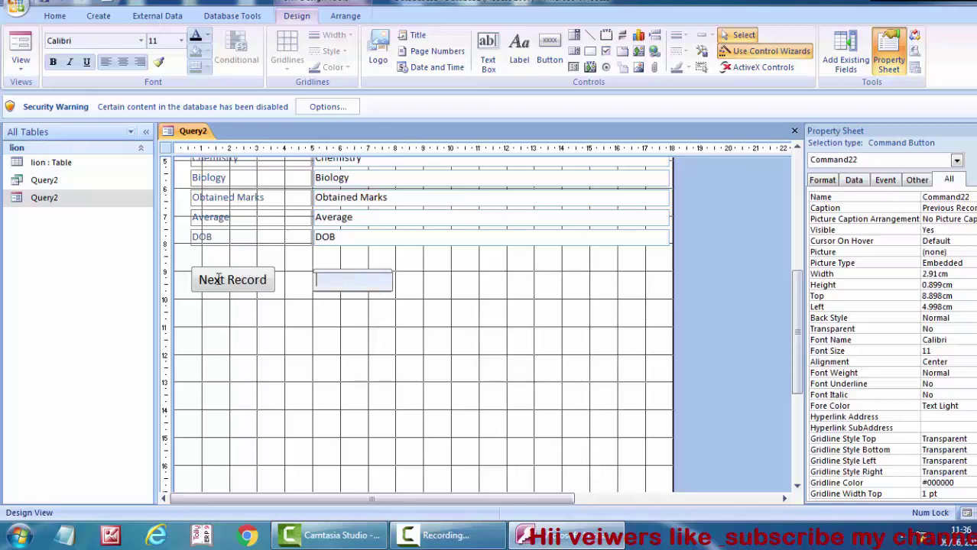
pyautogui.click(197, 40)
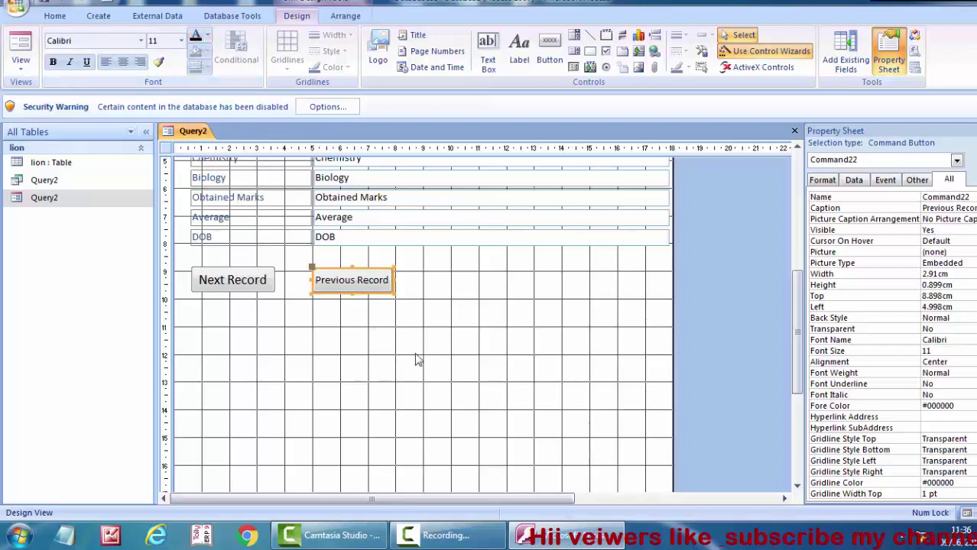
pyautogui.moveTo(394, 293); pyautogui.dragTo(401, 303)
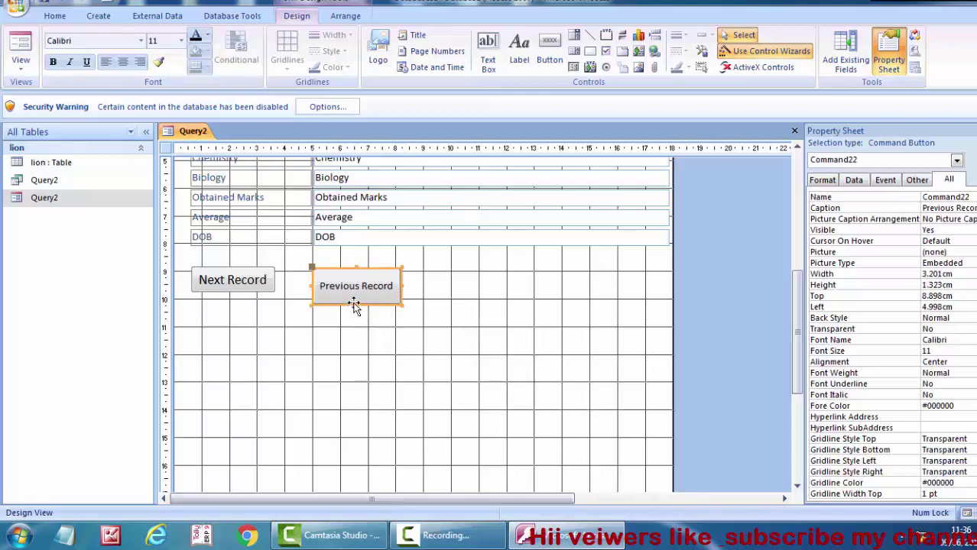
pyautogui.moveTo(356, 306)
pyautogui.mouseDown()
pyautogui.moveTo(356, 296)
pyautogui.moveTo(283, 286)
pyautogui.mouseUp()
# Step: Try a 14 pt Previous Record caption, then drop it back to 12 pt
pyautogui.click(395, 281)
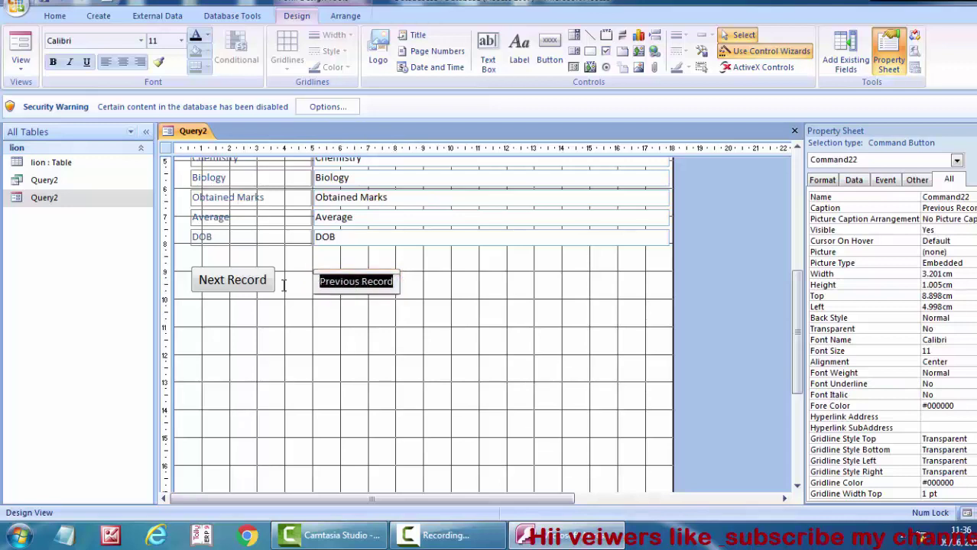
pyautogui.click(181, 41)
pyautogui.click(162, 120)
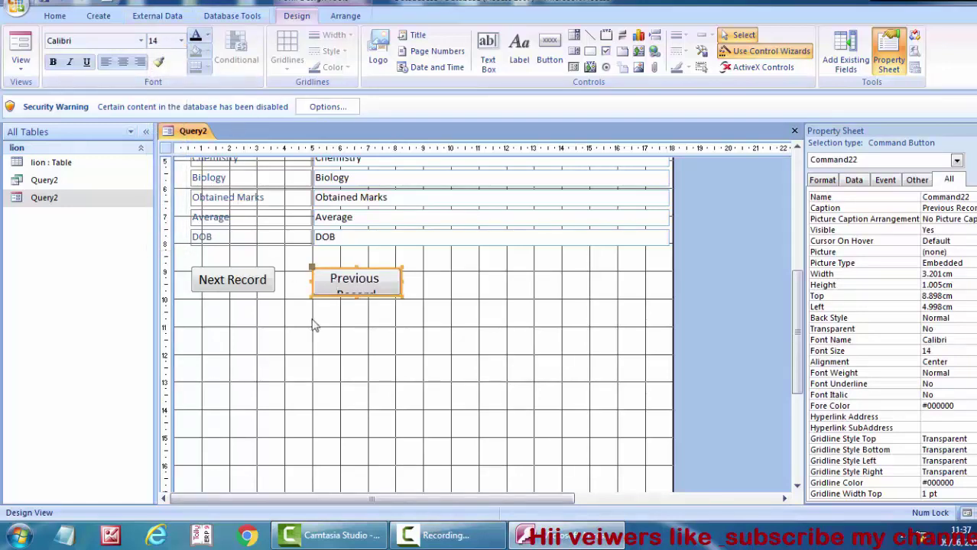
pyautogui.click(181, 41)
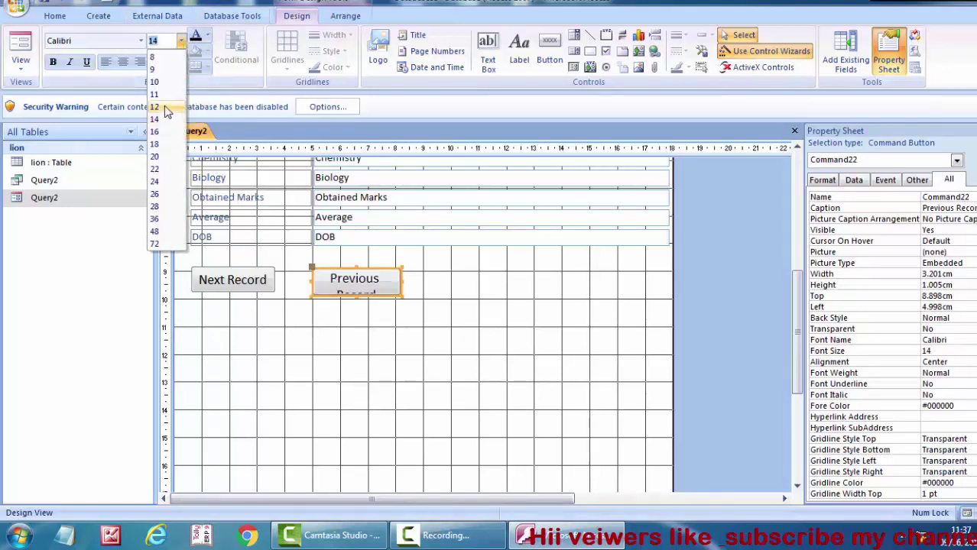
pyautogui.click(161, 107)
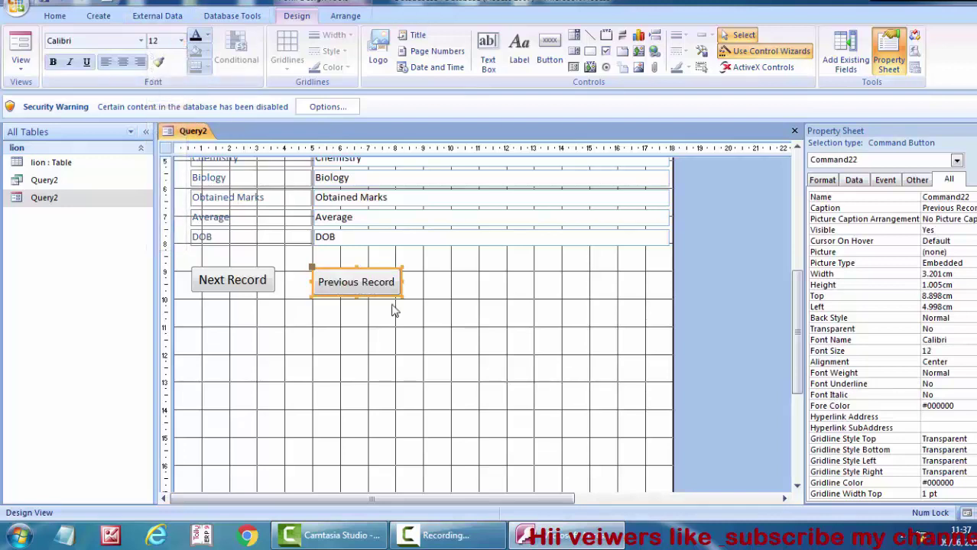
pyautogui.click(455, 310)
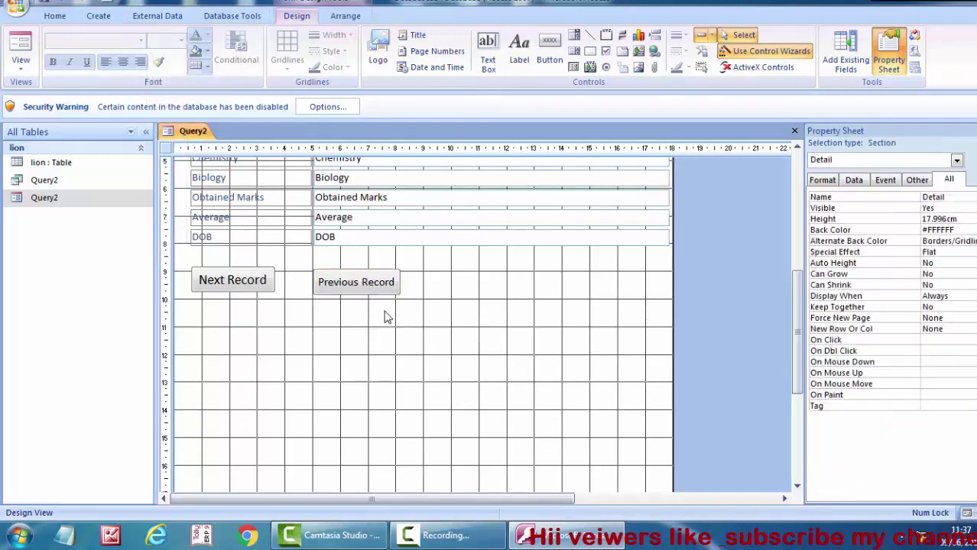
# Step: Widen the Previous Record button to fit its caption and set the caption to 14 pt
pyautogui.click(396, 291)
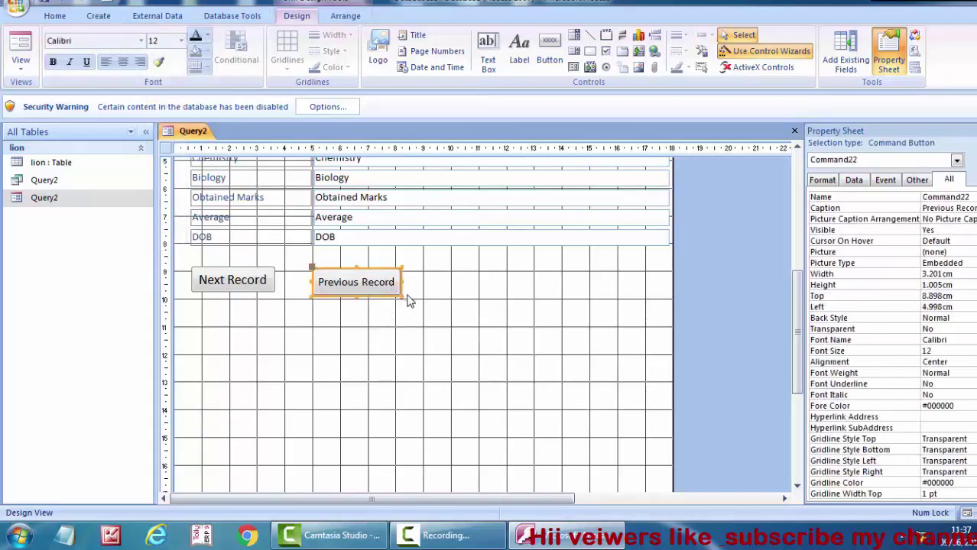
pyautogui.moveTo(402, 296); pyautogui.dragTo(408, 298)
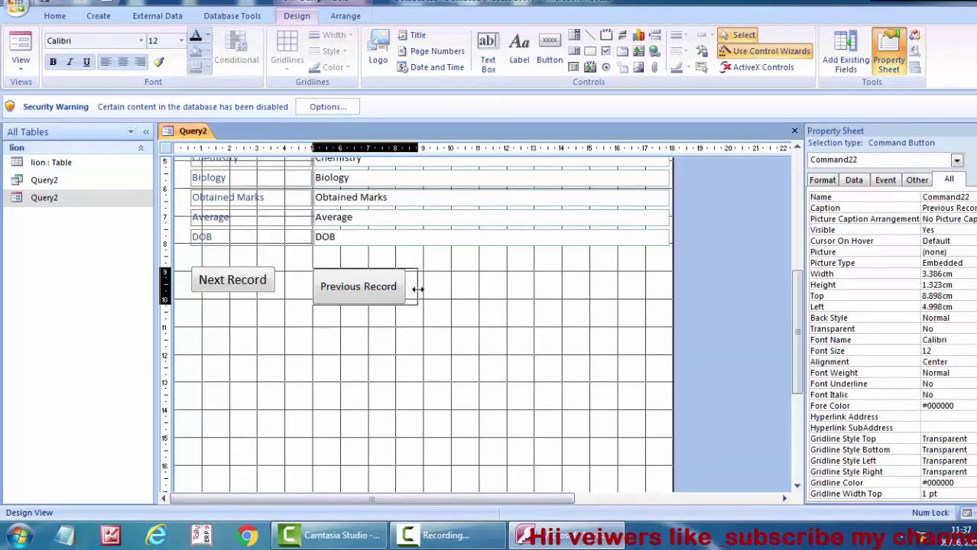
pyautogui.moveTo(406, 286); pyautogui.dragTo(418, 286)
pyautogui.click(410, 286)
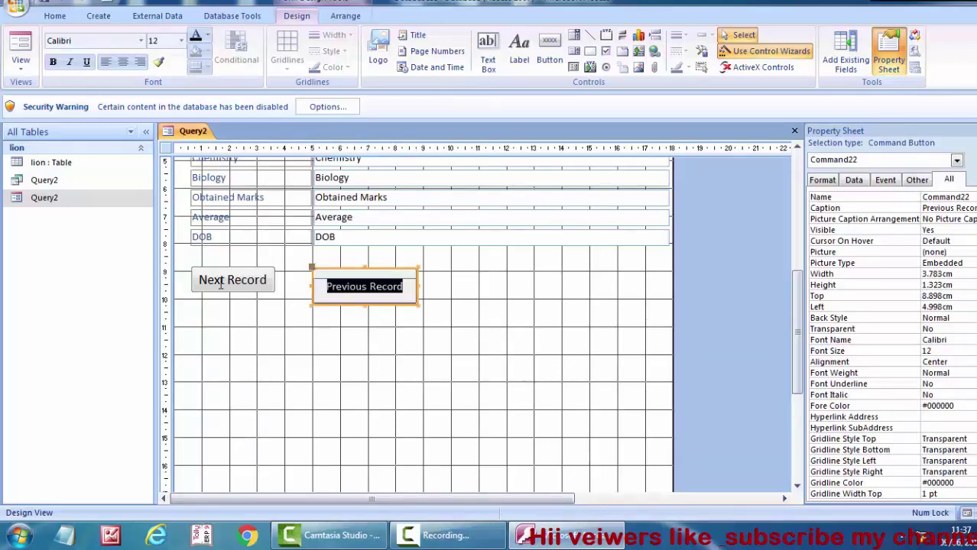
pyautogui.click(181, 40)
pyautogui.click(155, 119)
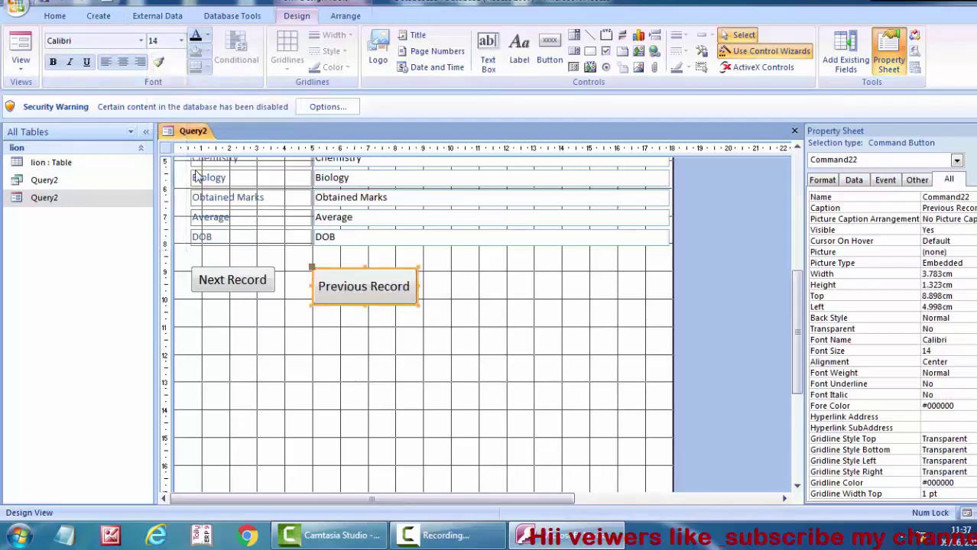
# Step: Nudge the Next Record button slightly lower so it lines up with Previous Record
pyautogui.click(385, 327)
pyautogui.click(199, 286)
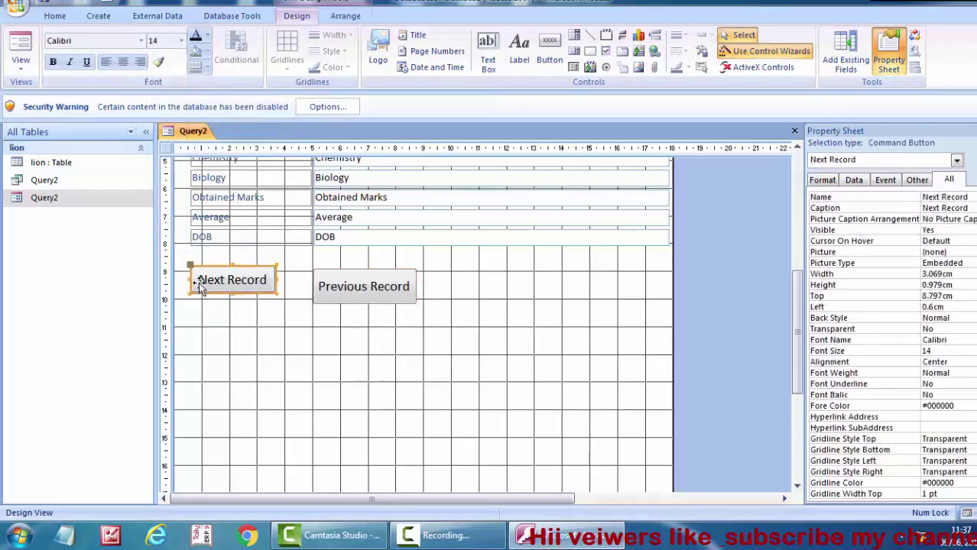
pyautogui.click(242, 302)
pyautogui.moveTo(242, 302); pyautogui.dragTo(243, 302)
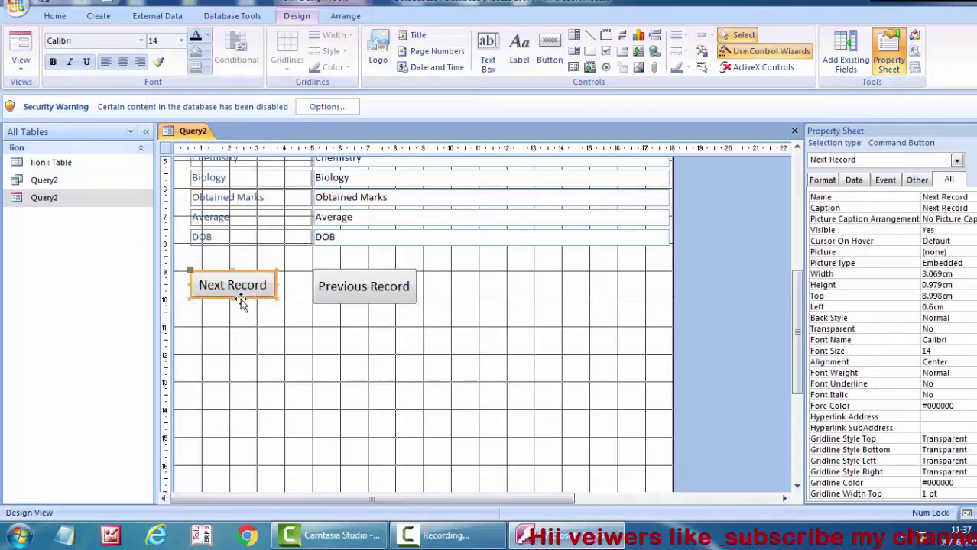
pyautogui.click(451, 301)
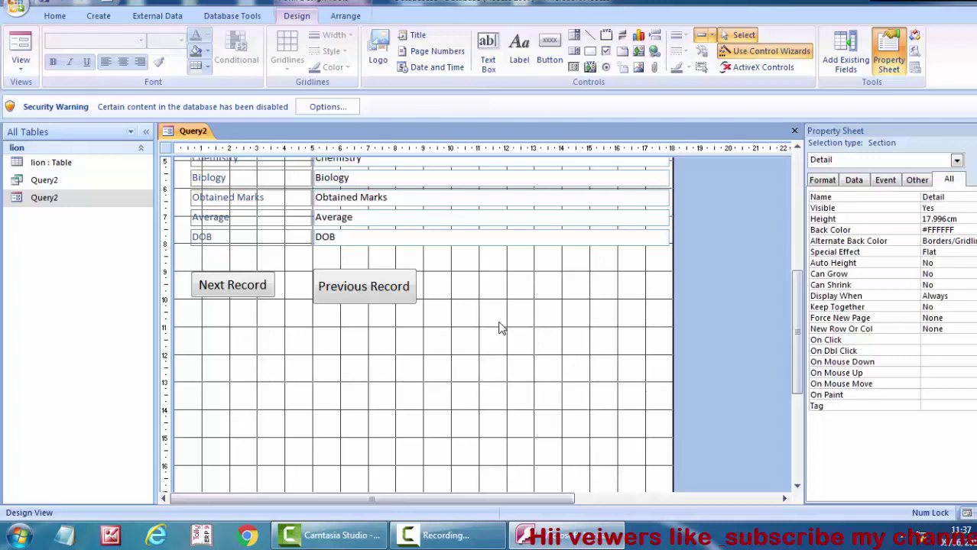
# Step: Draw an option button right of Previous Record and change its Option23 caption to 'Male'
pyautogui.click(605, 67)
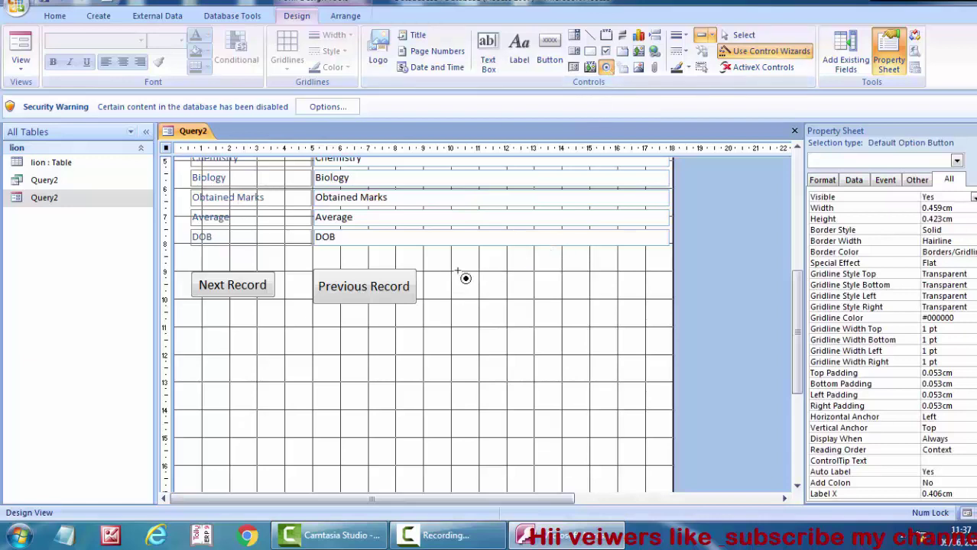
pyautogui.moveTo(448, 275); pyautogui.dragTo(516, 299)
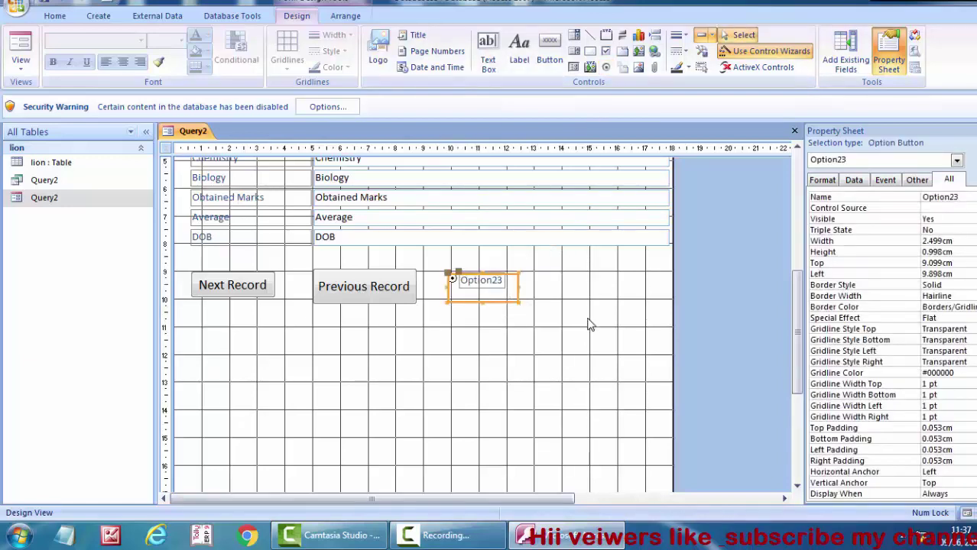
pyautogui.click(500, 312)
pyautogui.click(494, 281)
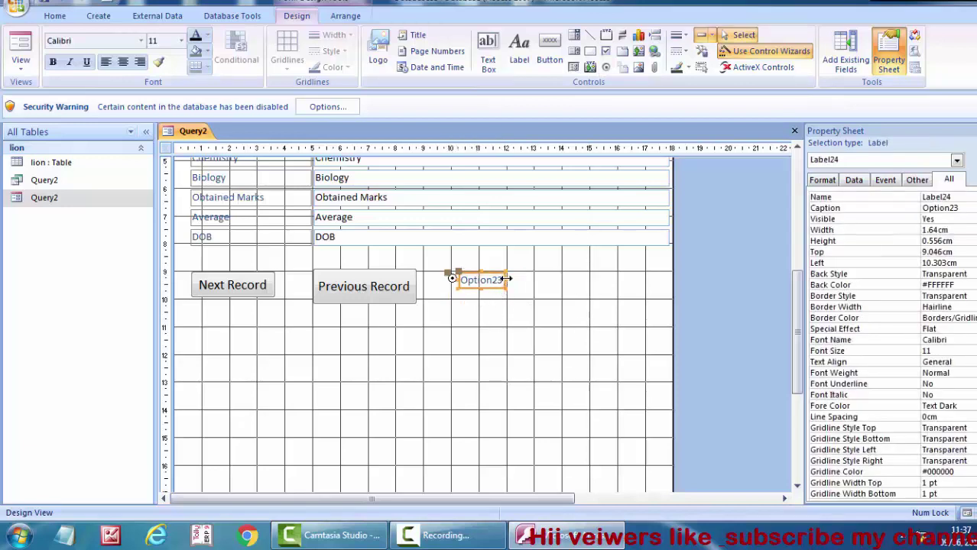
pyautogui.click(505, 281)
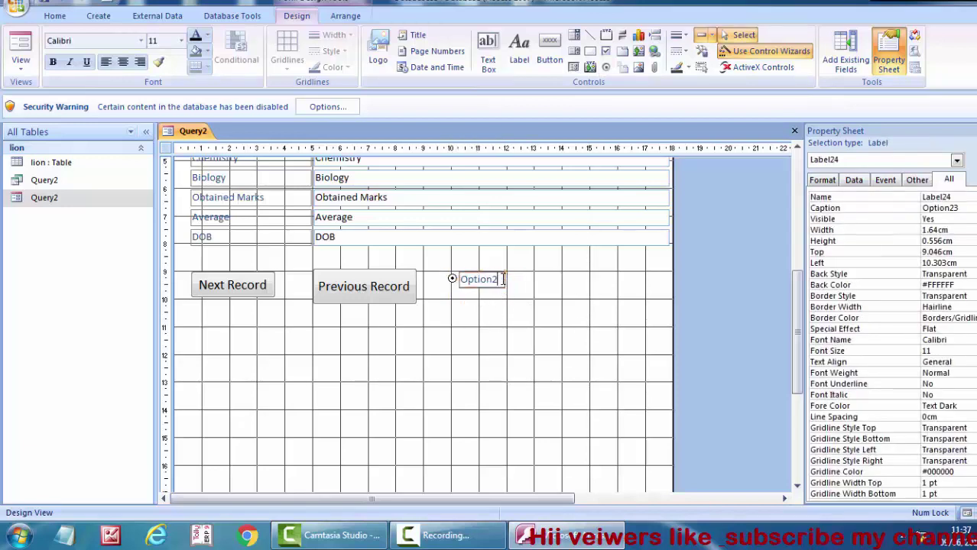
pyautogui.press('BackSpace')
pyautogui.press('BackSpace')
pyautogui.press('BackSpace')
pyautogui.press('BackSpace')
pyautogui.press('BackSpace')
pyautogui.write('a')
pyautogui.click(508, 322)
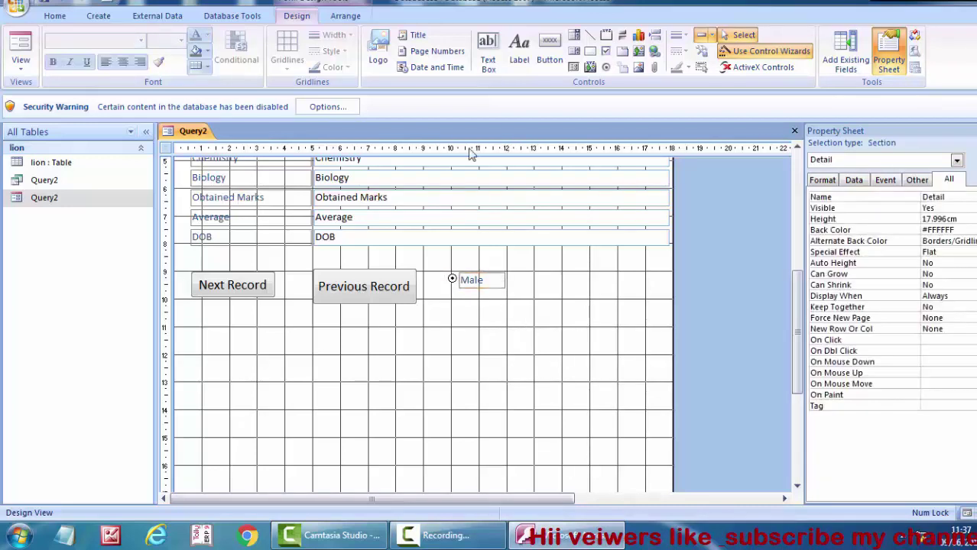
pyautogui.click(548, 62)
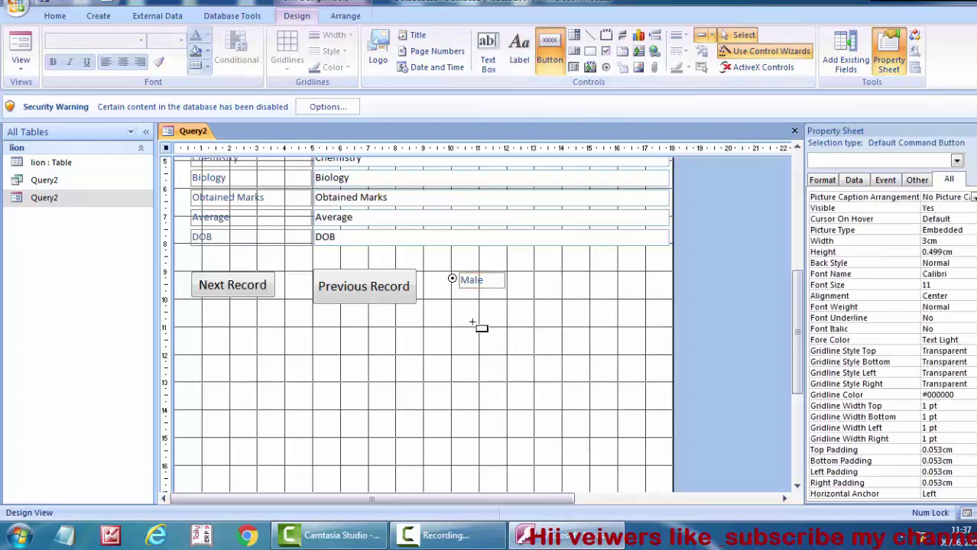
# Step: Draw a command button beneath the Male option, accepting the wizard's default picture action
pyautogui.moveTo(453, 297)
pyautogui.mouseDown()
pyautogui.moveTo(509, 309)
pyautogui.moveTo(517, 325)
pyautogui.mouseUp()
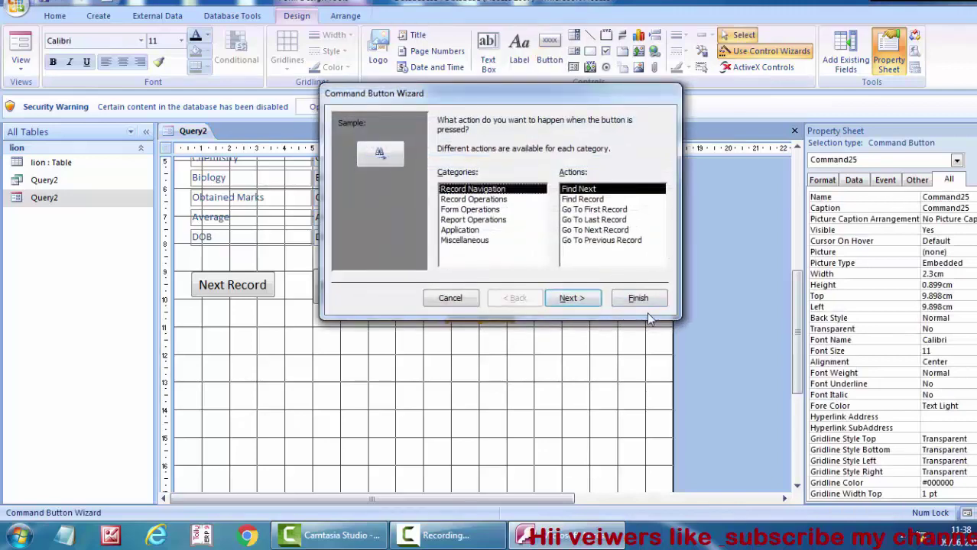
pyautogui.click(645, 298)
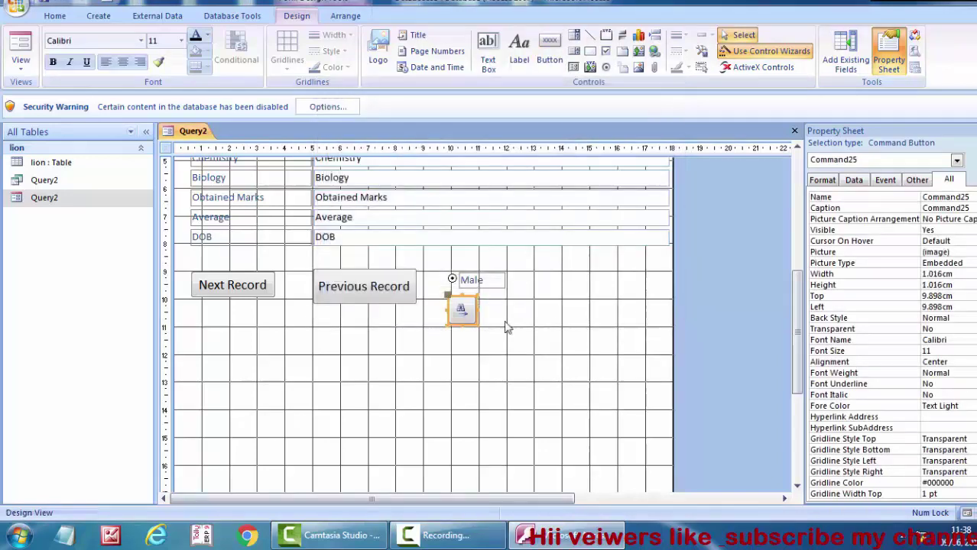
pyautogui.click(463, 317)
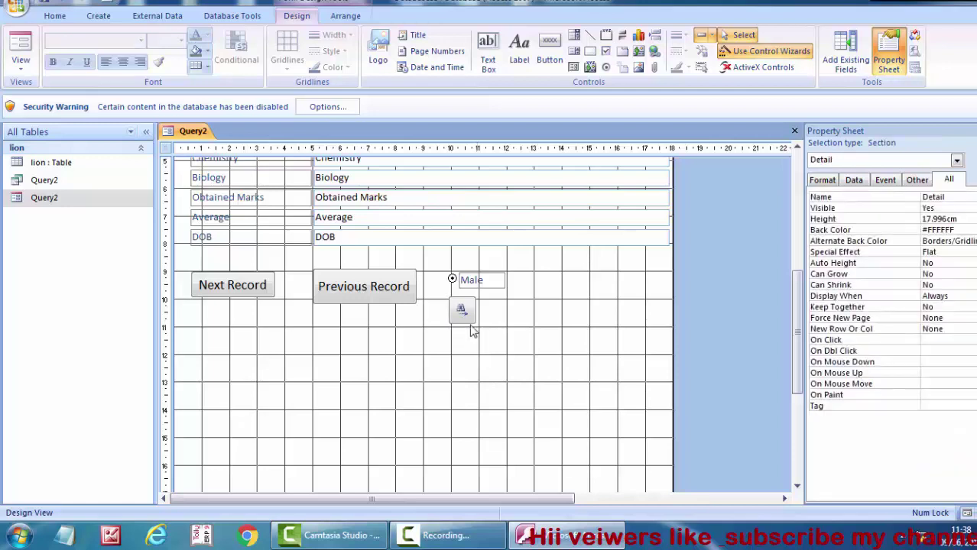
# Step: Delete the stray picture button and draw a second option button below Male
pyautogui.press('Delete')
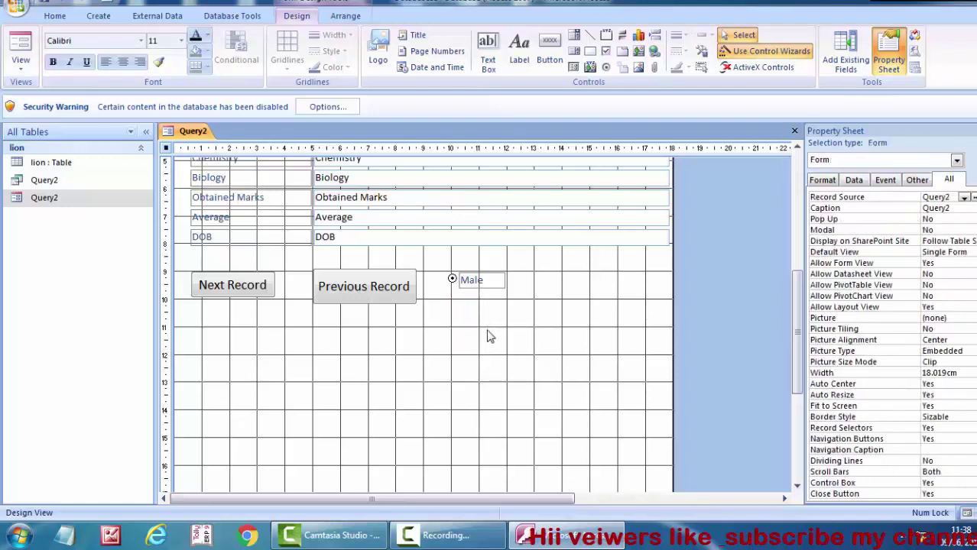
pyautogui.click(605, 67)
pyautogui.moveTo(445, 300); pyautogui.dragTo(502, 314)
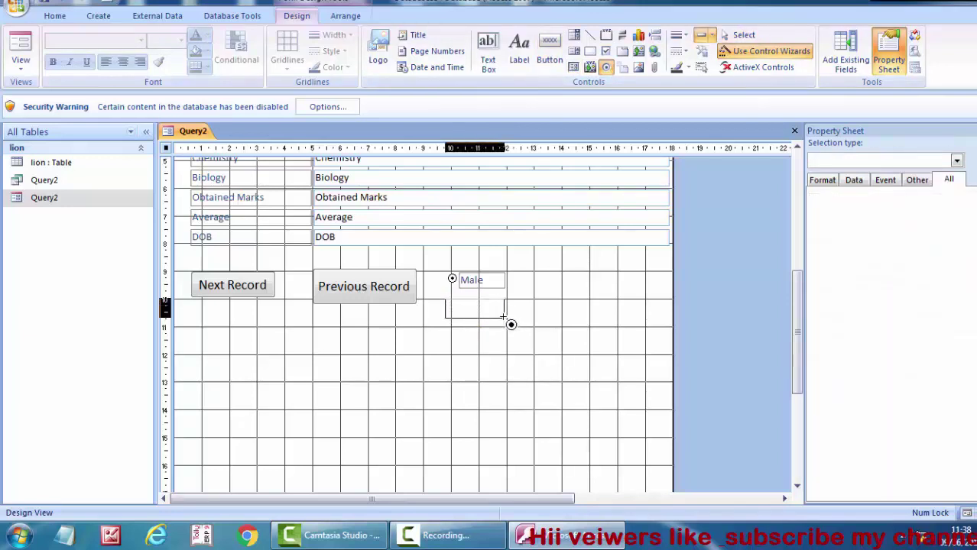
pyautogui.moveTo(502, 314); pyautogui.dragTo(503, 318)
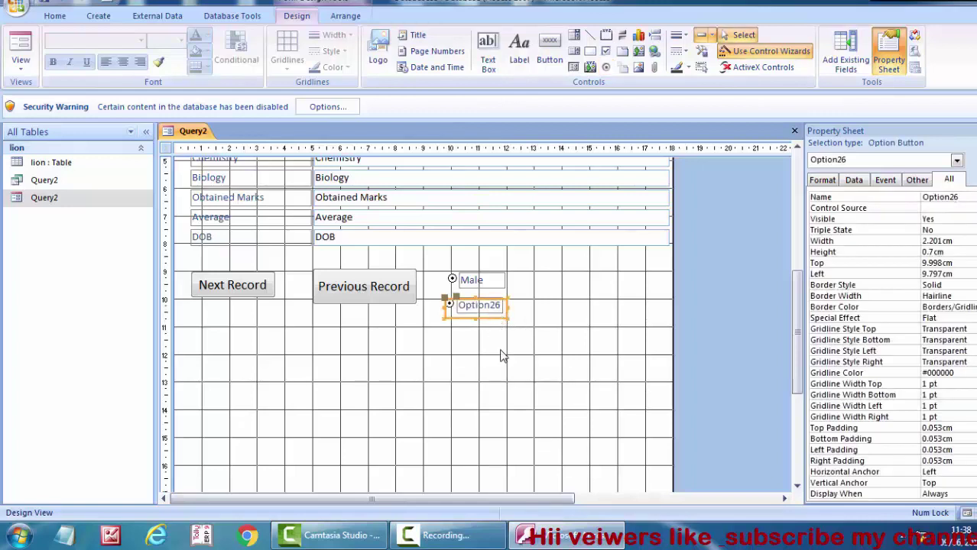
# Step: Change the new Option26 label's caption to 'Female'
pyautogui.click(500, 336)
pyautogui.click(501, 308)
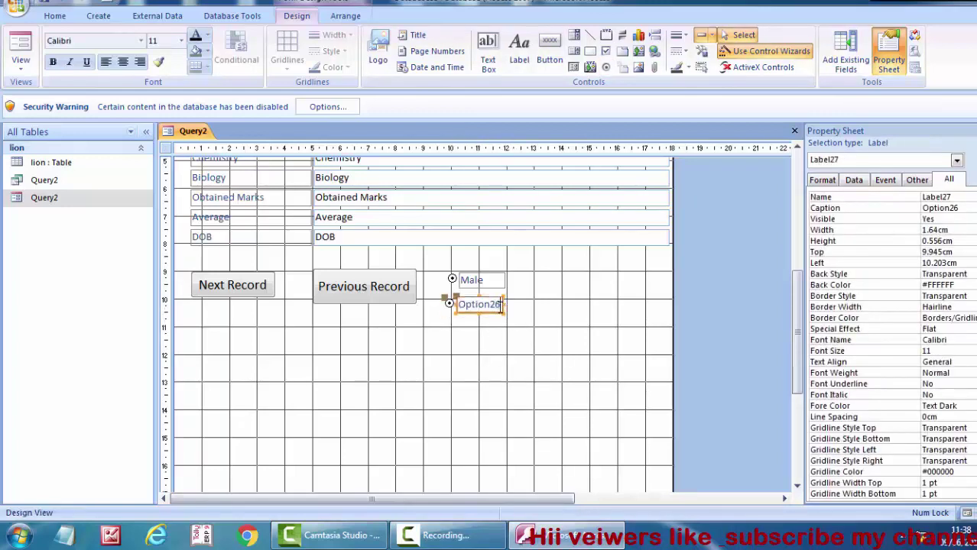
pyautogui.click(501, 306)
pyautogui.write('Female')
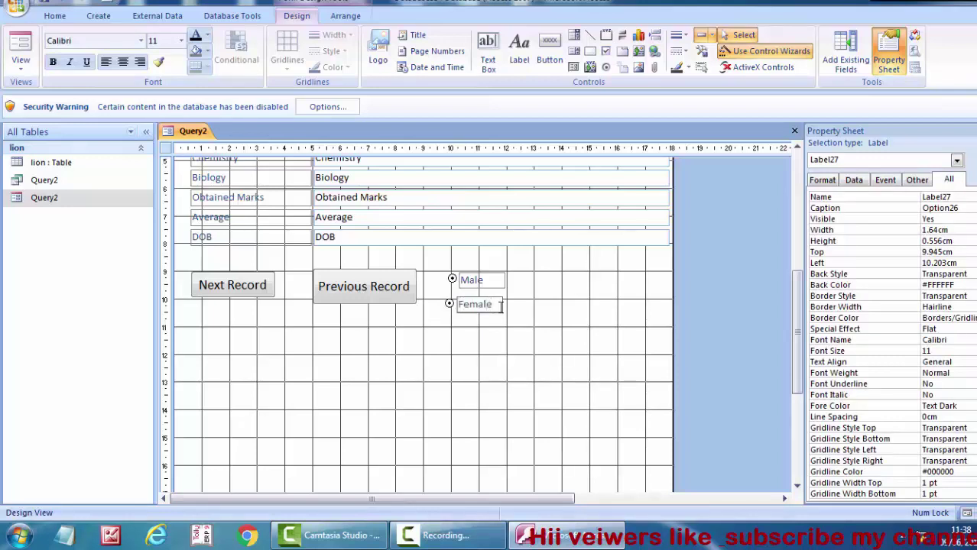
pyautogui.click(493, 359)
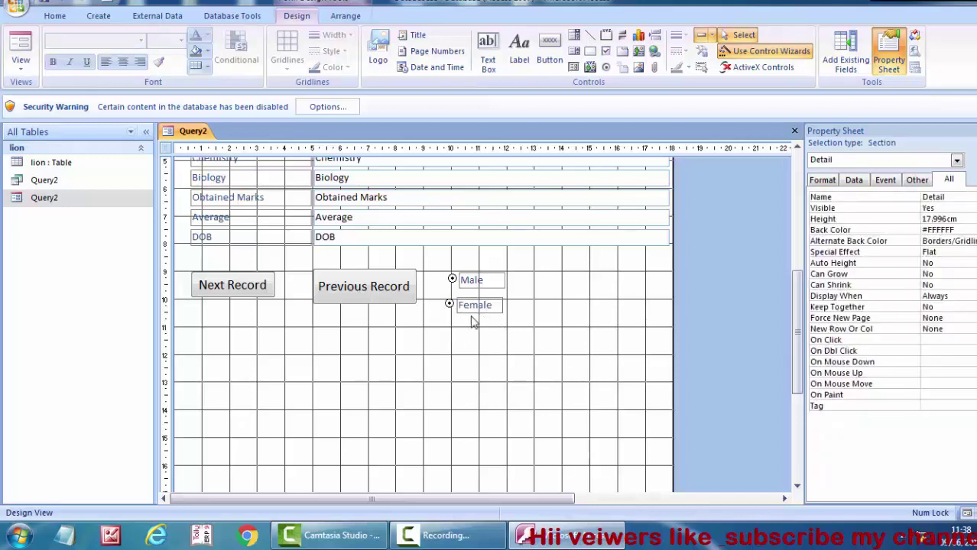
# Step: Give the Female label a black background and white text
pyautogui.click(496, 309)
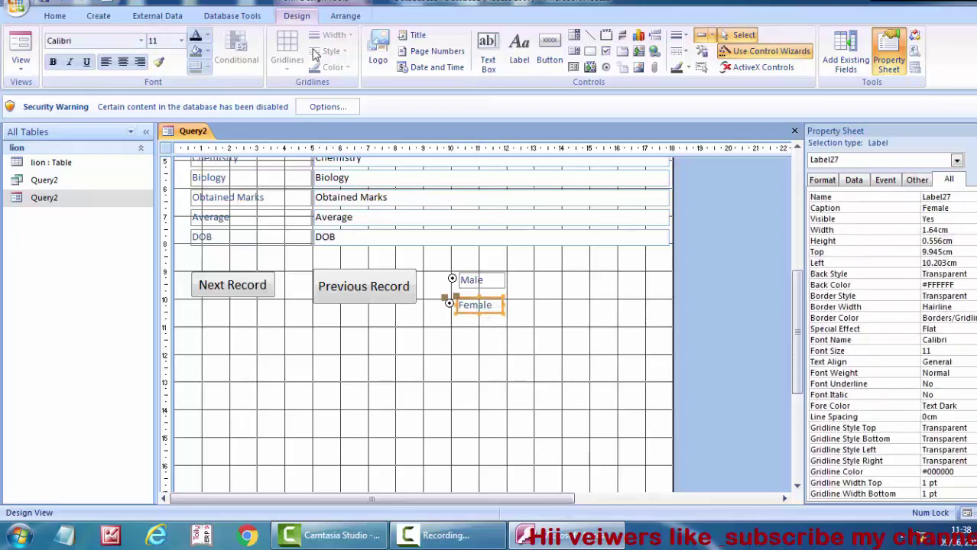
pyautogui.click(205, 51)
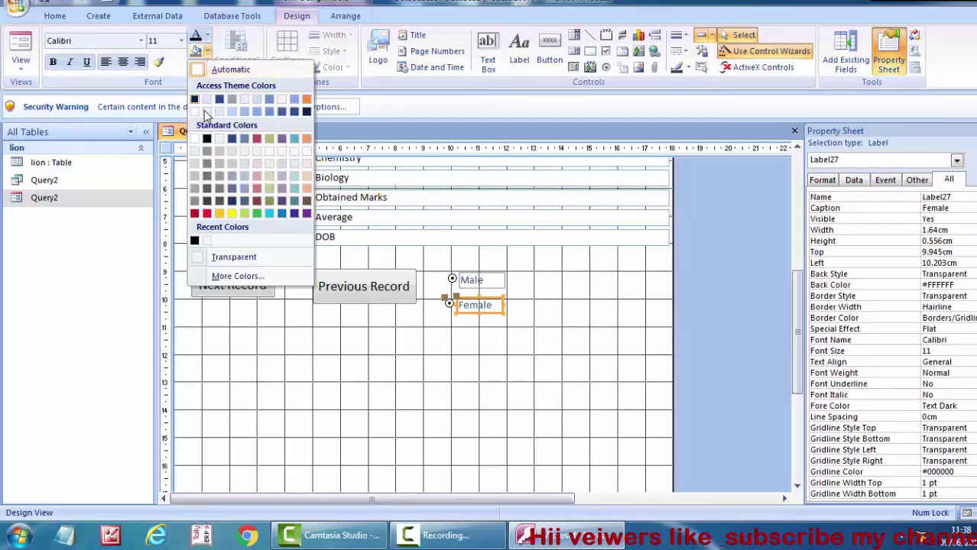
pyautogui.click(208, 141)
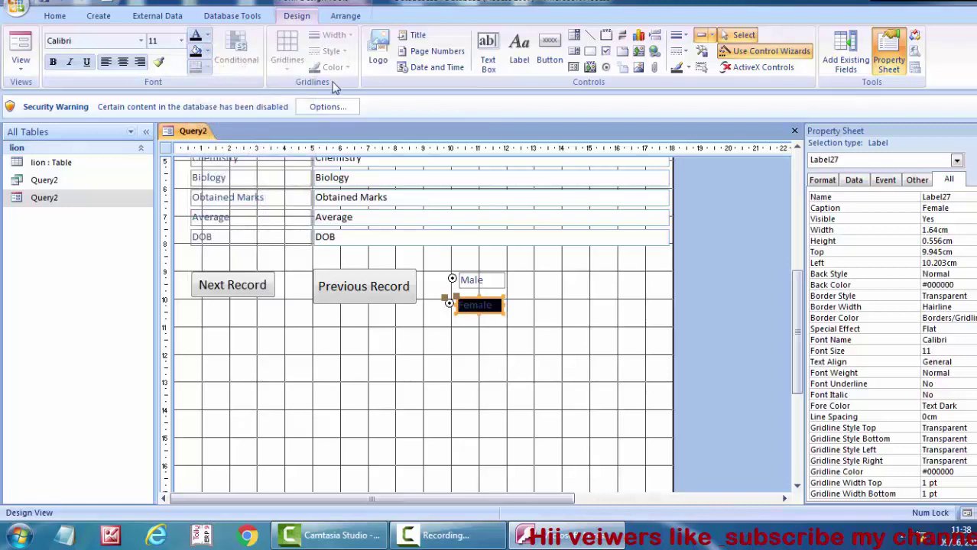
pyautogui.click(207, 36)
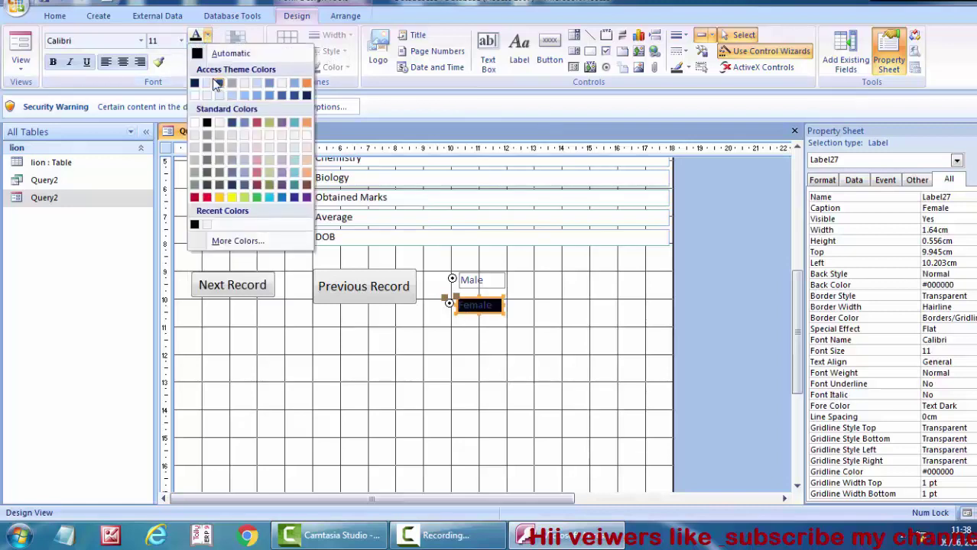
pyautogui.click(194, 123)
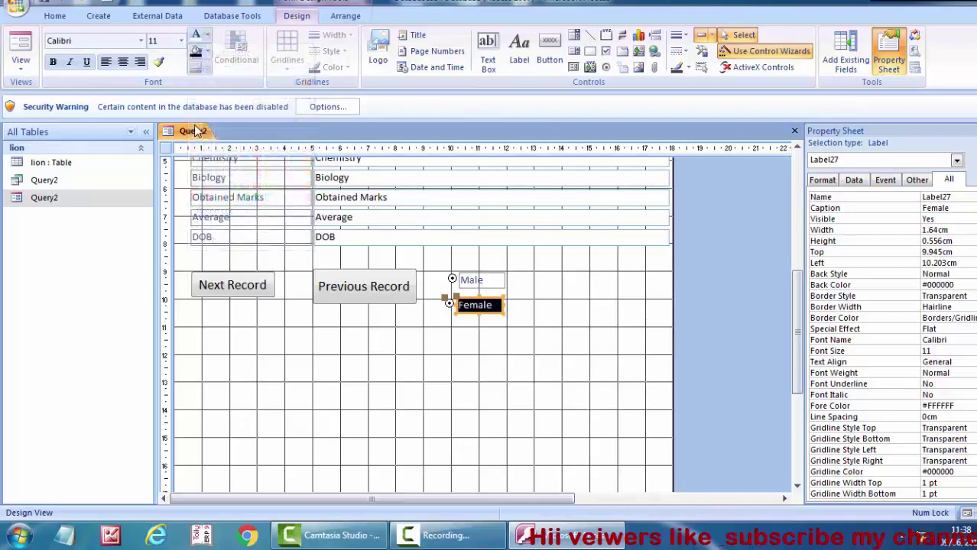
pyautogui.click(501, 343)
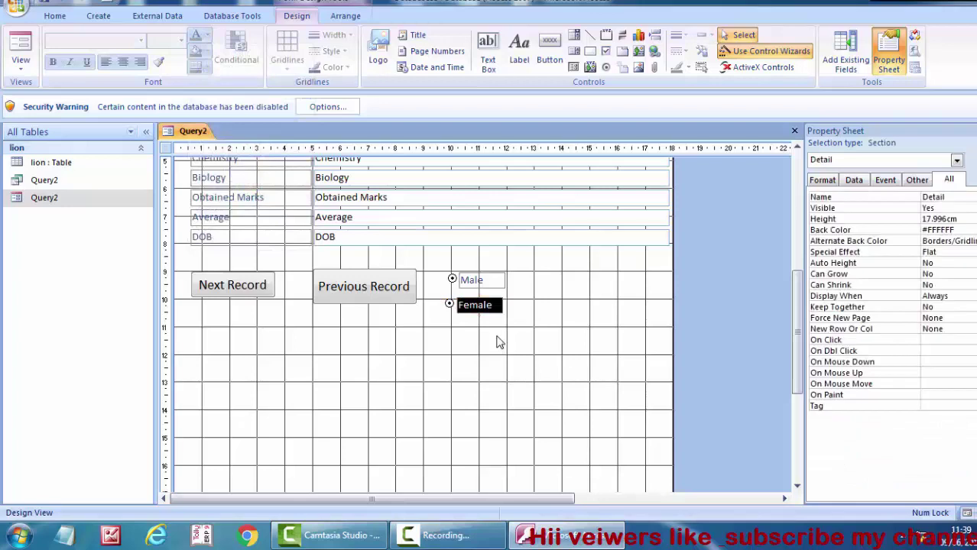
# Step: Apply the same black background and white text to the Male label
pyautogui.click(494, 285)
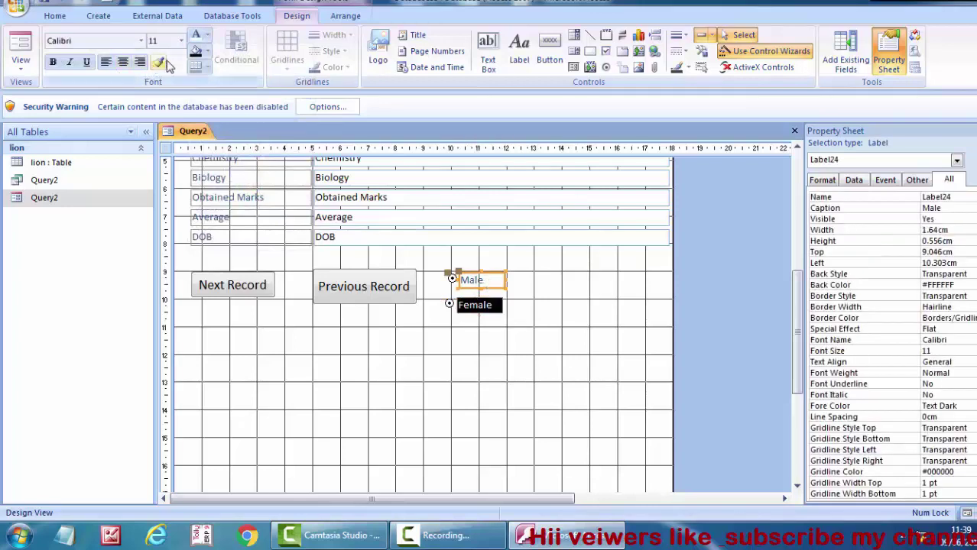
pyautogui.click(195, 51)
pyautogui.click(196, 35)
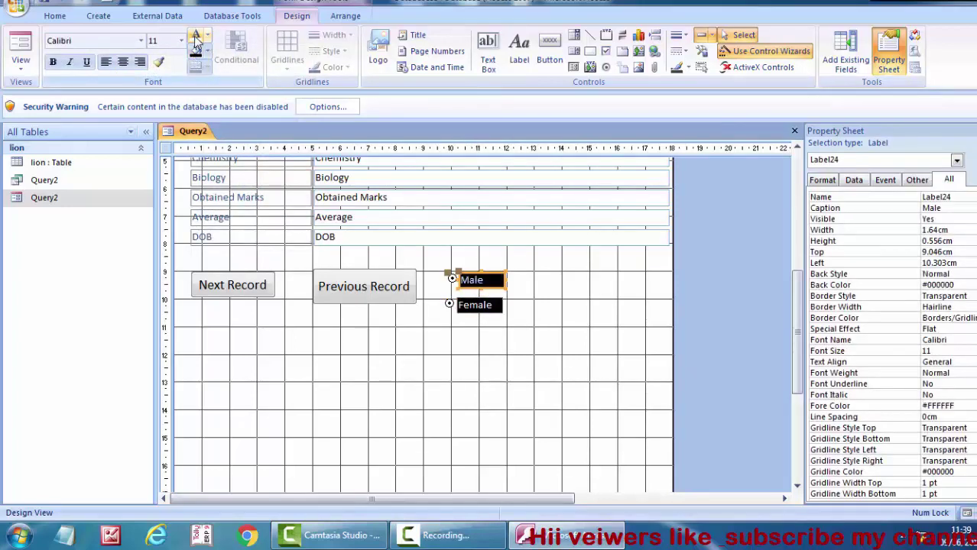
pyautogui.click(518, 344)
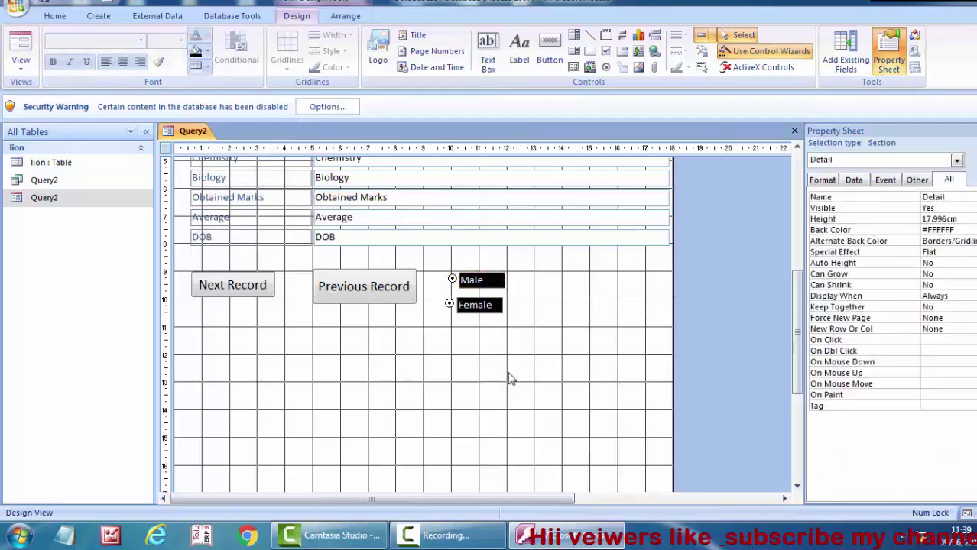
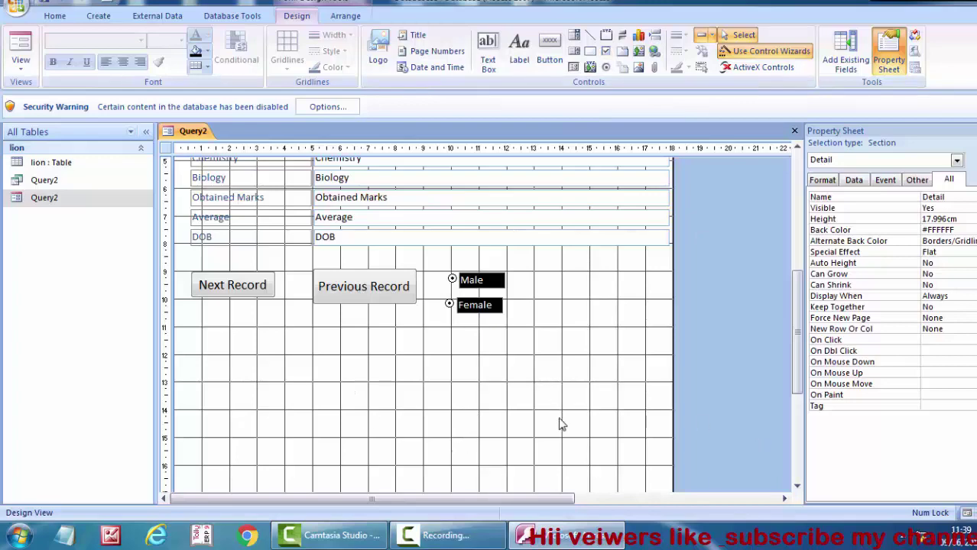
# Step: Draw a check box below the Next Record button, narrow its label and caption it Hindi
pyautogui.moveTo(801, 347); pyautogui.dragTo(808, 304)
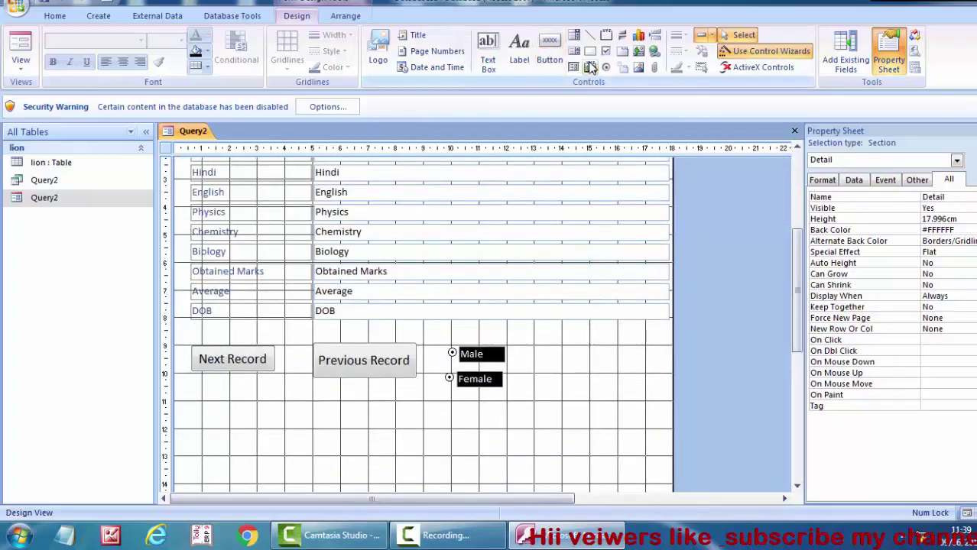
pyautogui.click(606, 52)
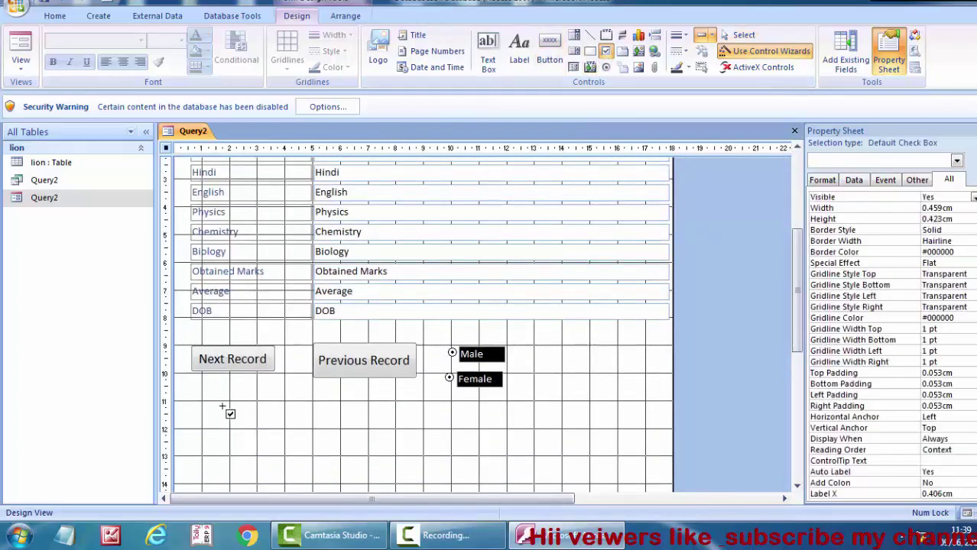
pyautogui.moveTo(221, 410)
pyautogui.mouseDown()
pyautogui.moveTo(268, 433)
pyautogui.moveTo(353, 444)
pyautogui.mouseUp()
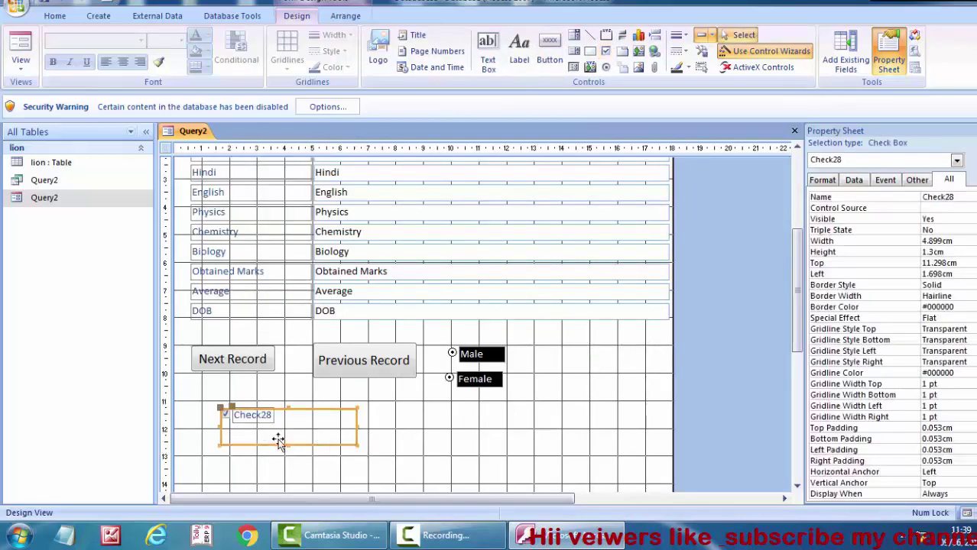
pyautogui.click(297, 462)
pyautogui.click(247, 421)
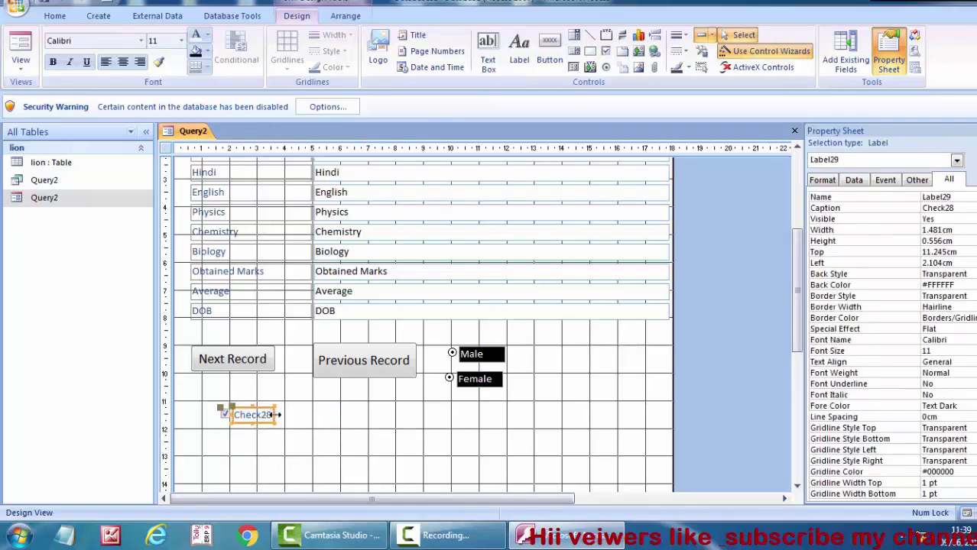
pyautogui.moveTo(276, 414); pyautogui.dragTo(275, 414)
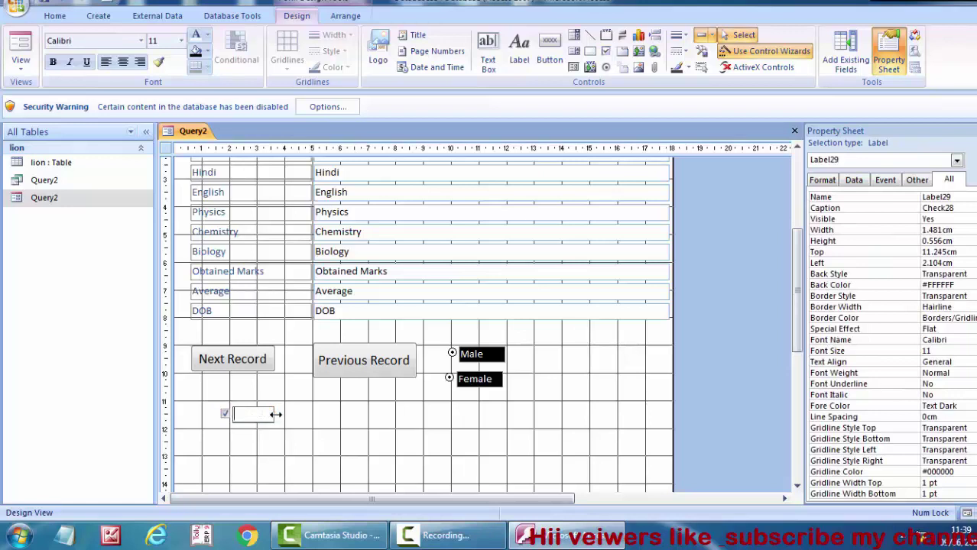
pyautogui.write('Hindi')
pyautogui.click(290, 453)
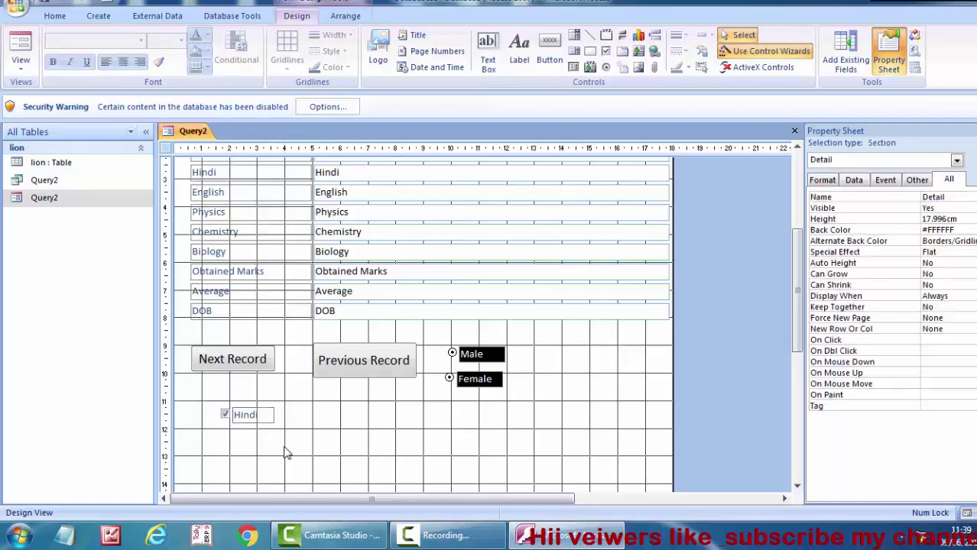
# Step: Draw a second check box under Hindi and change its label caption to English
pyautogui.click(244, 450)
pyautogui.click(272, 459)
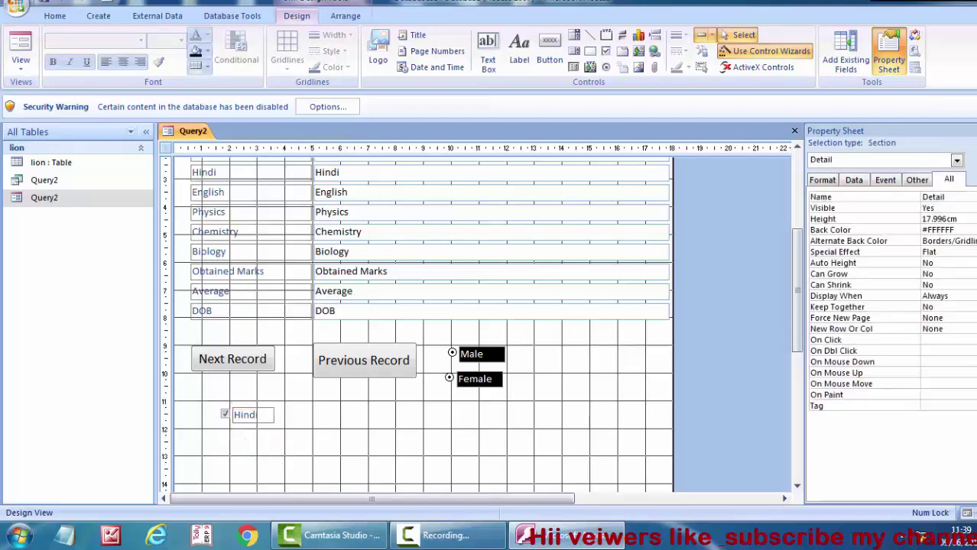
pyautogui.click(605, 51)
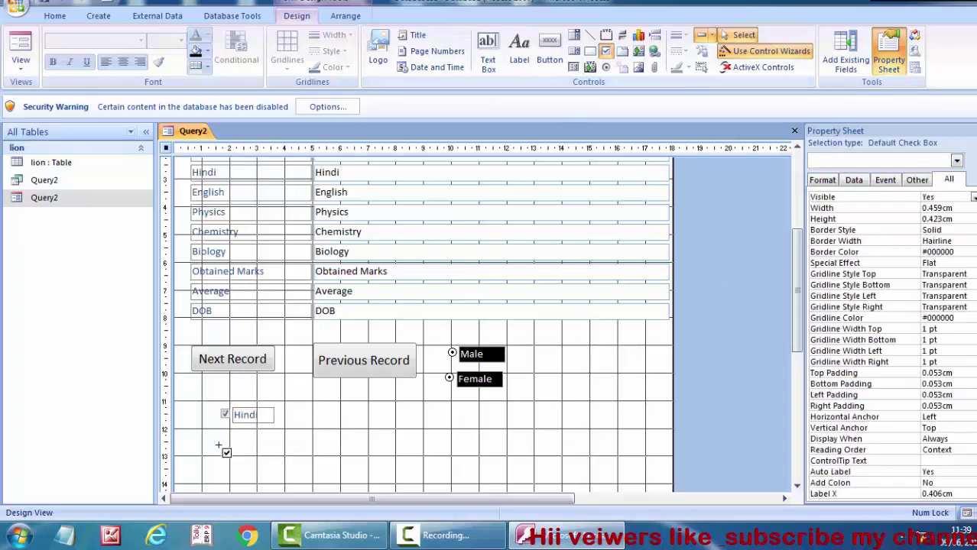
pyautogui.moveTo(225, 437)
pyautogui.mouseDown()
pyautogui.moveTo(279, 455)
pyautogui.moveTo(280, 448)
pyautogui.mouseUp()
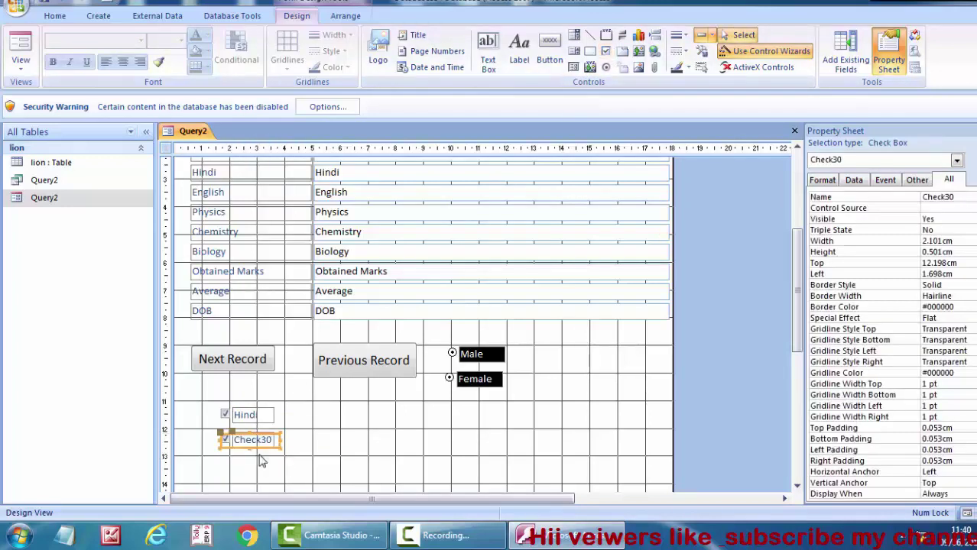
pyautogui.click(269, 459)
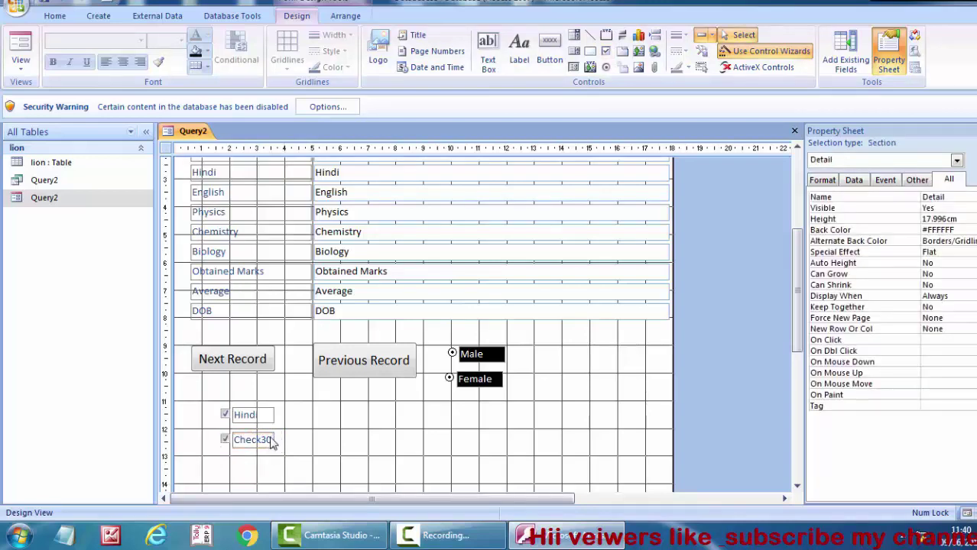
pyautogui.click(273, 439)
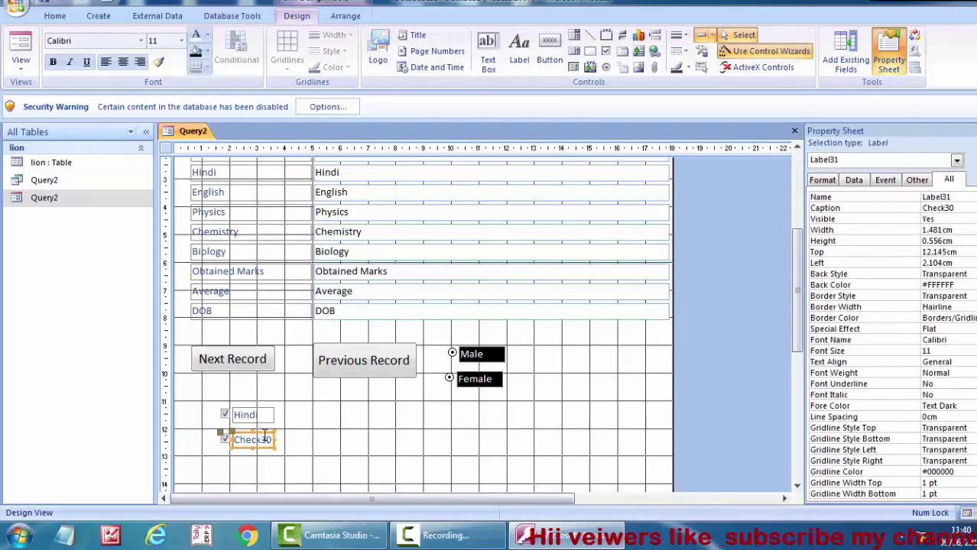
pyautogui.click(273, 439)
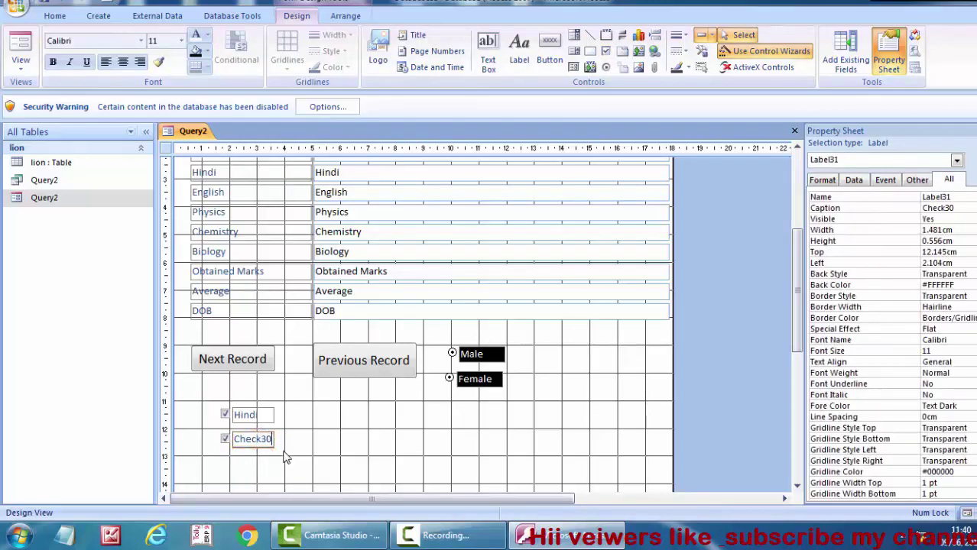
pyautogui.press('BackSpace')
pyautogui.press('BackSpace')
pyautogui.write('h')
pyautogui.click(268, 468)
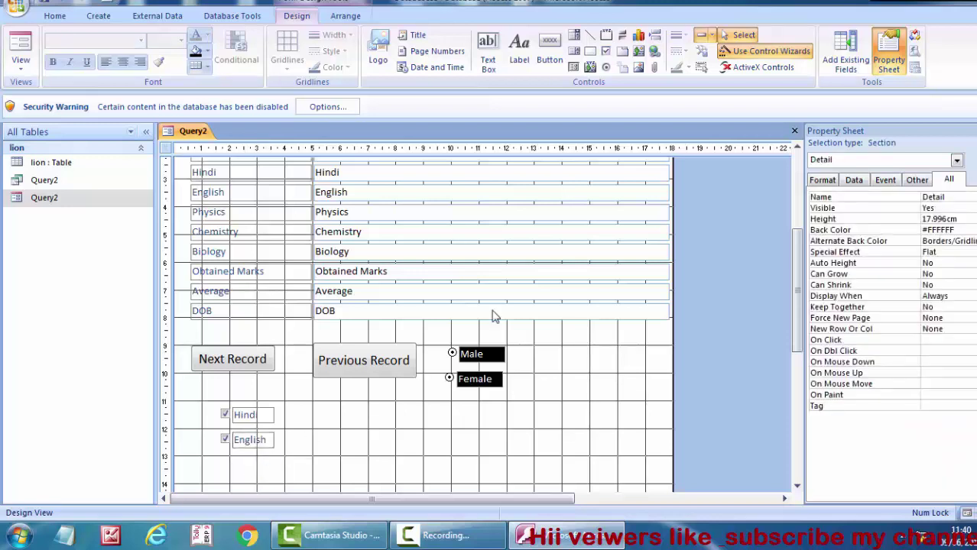
# Step: Draw a third check box under English and caption its label Physics
pyautogui.click(606, 51)
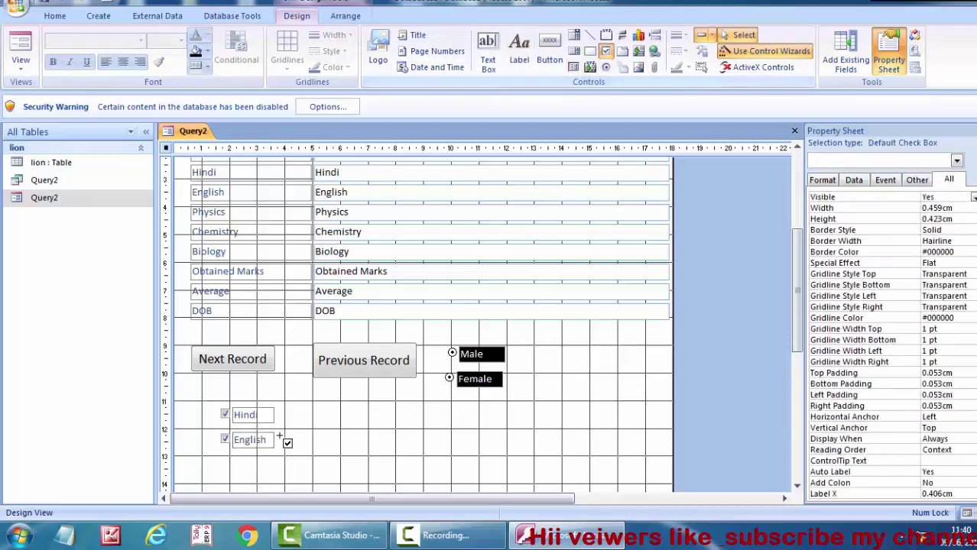
pyautogui.moveTo(226, 462)
pyautogui.mouseDown()
pyautogui.moveTo(277, 475)
pyautogui.moveTo(231, 466)
pyautogui.mouseUp()
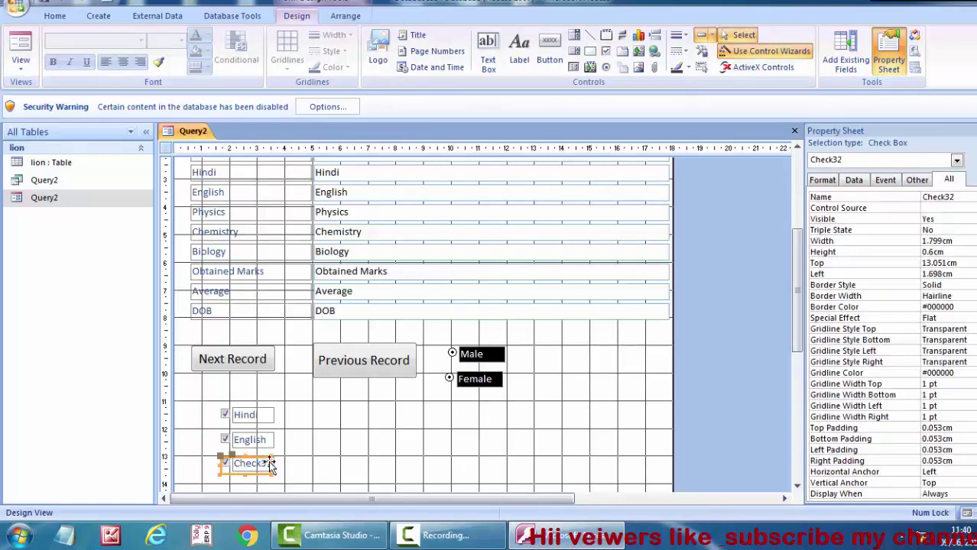
pyautogui.click(315, 475)
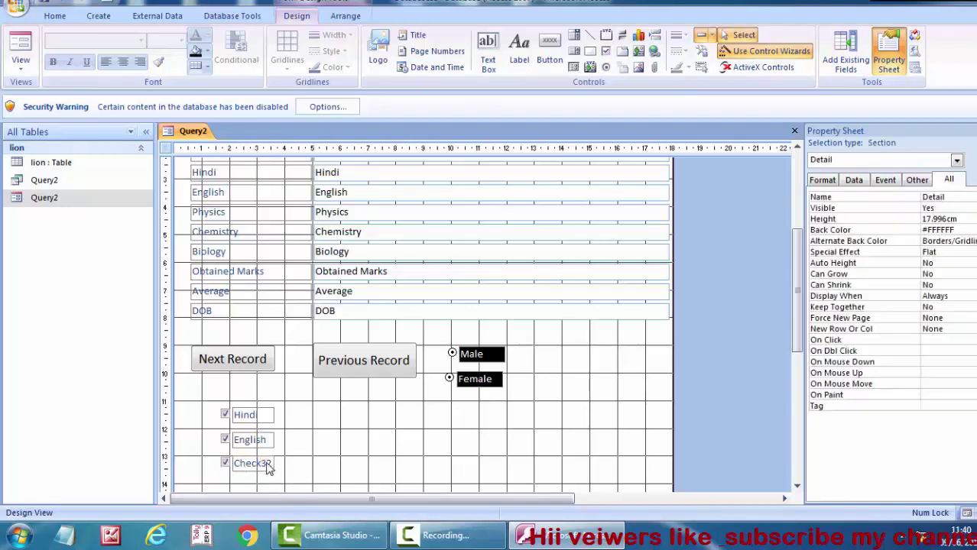
pyautogui.click(269, 463)
pyautogui.press('BackSpace')
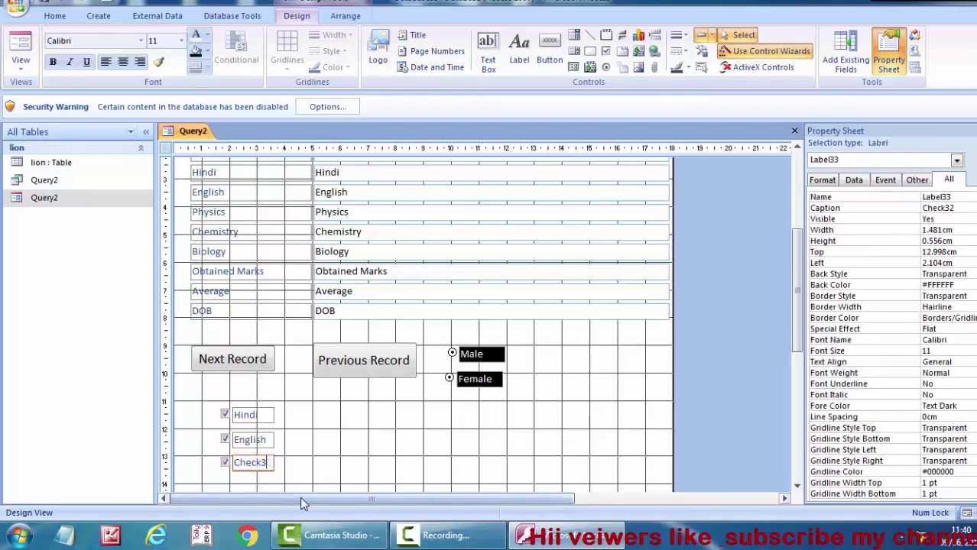
pyautogui.press('BackSpace')
pyautogui.press('BackSpace')
pyautogui.press('BackSpace')
pyautogui.press('BackSpace')
pyautogui.press('BackSpace')
pyautogui.press('BackSpace')
pyautogui.write('Phys')
pyautogui.write('ics')
# Step: Draw a fourth check box under Physics and caption its label Chemistry
pyautogui.click(304, 483)
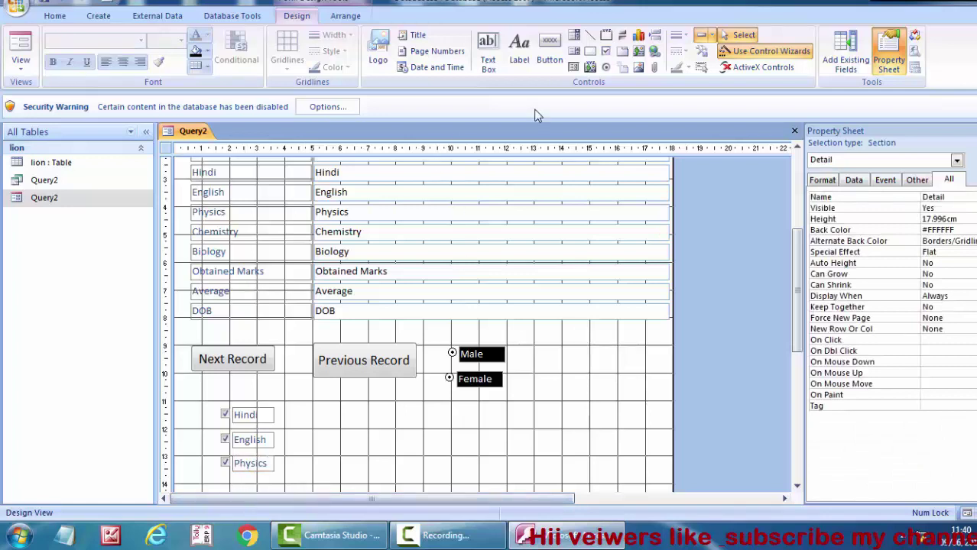
pyautogui.click(606, 50)
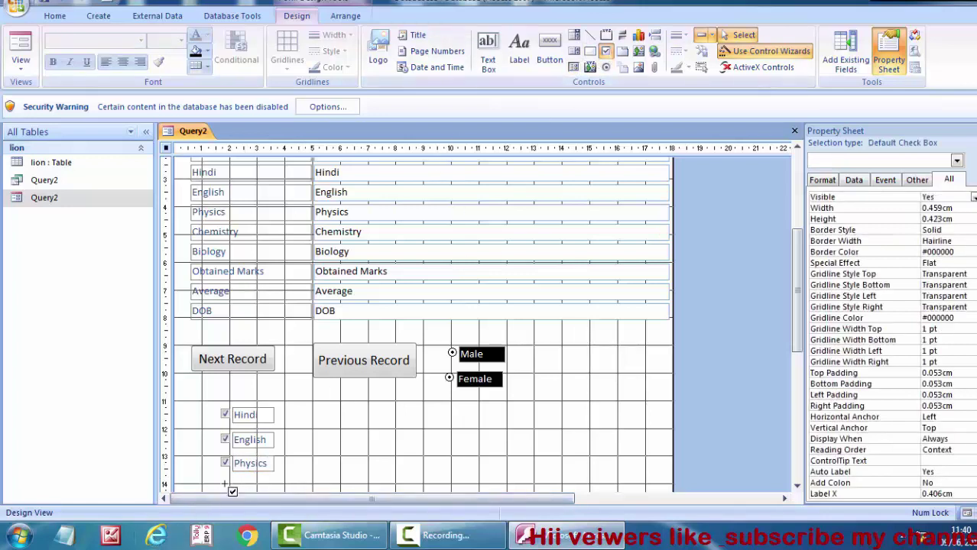
pyautogui.moveTo(225, 477)
pyautogui.mouseDown()
pyautogui.moveTo(273, 489)
pyautogui.moveTo(273, 461)
pyautogui.mouseUp()
pyautogui.click(261, 484)
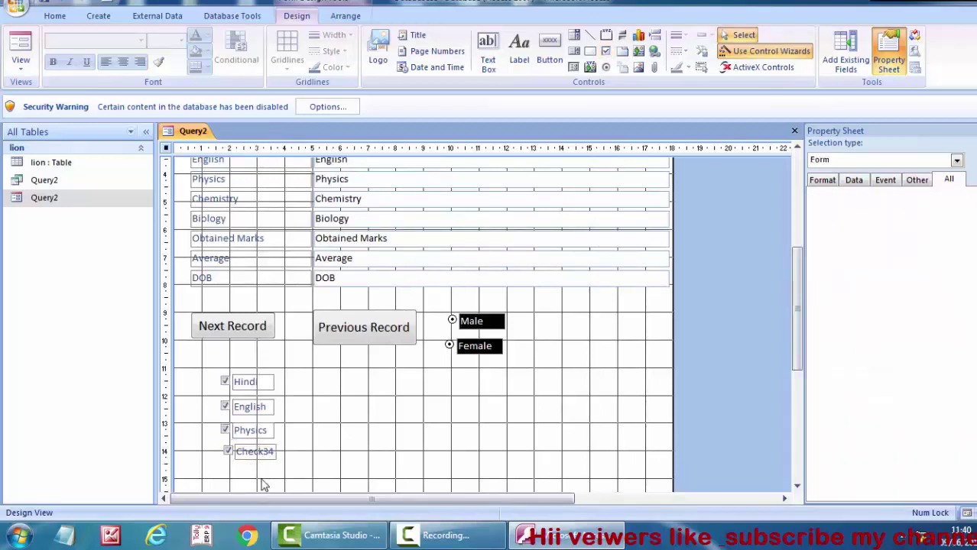
pyautogui.click(267, 452)
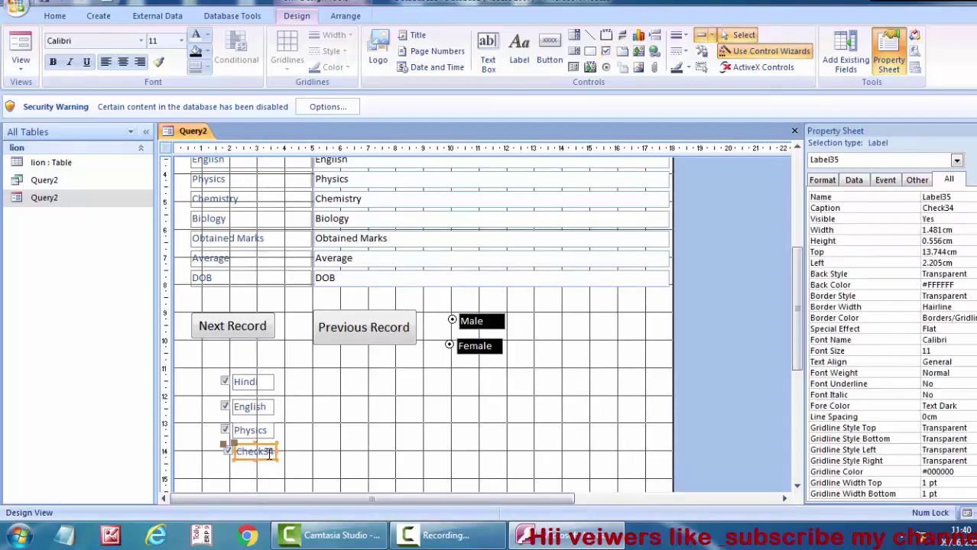
pyautogui.click(272, 452)
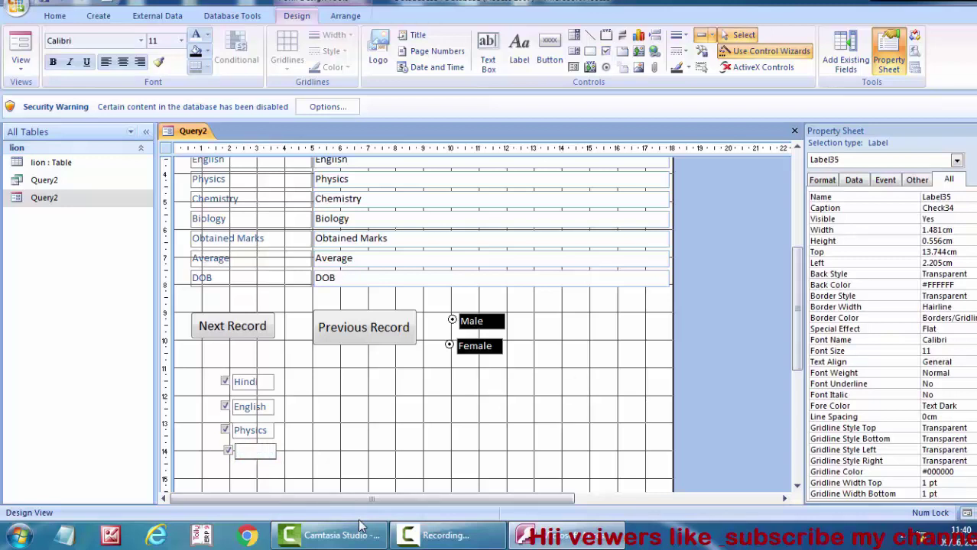
pyautogui.write('Chemistry')
pyautogui.click(446, 461)
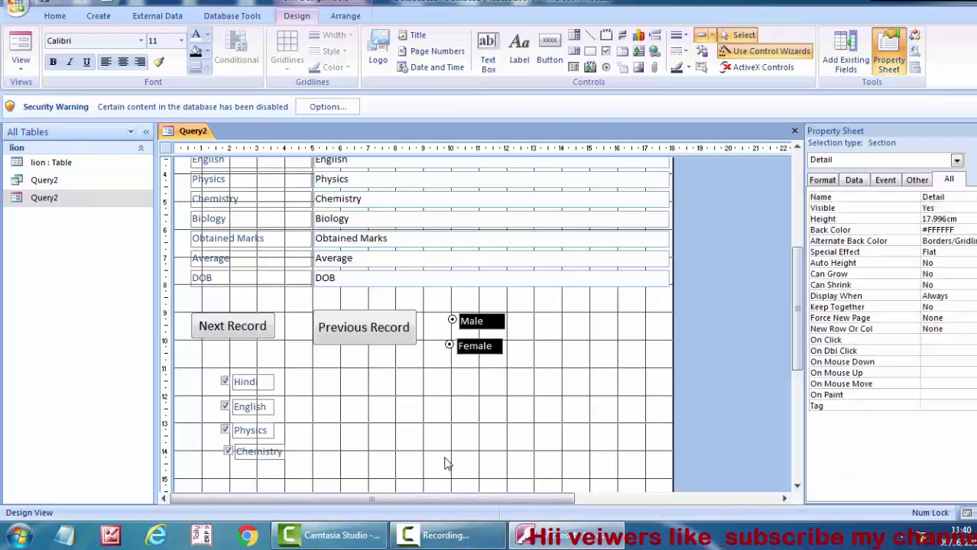
# Step: Resize the Chemistry label box so the caption fits
pyautogui.click(274, 458)
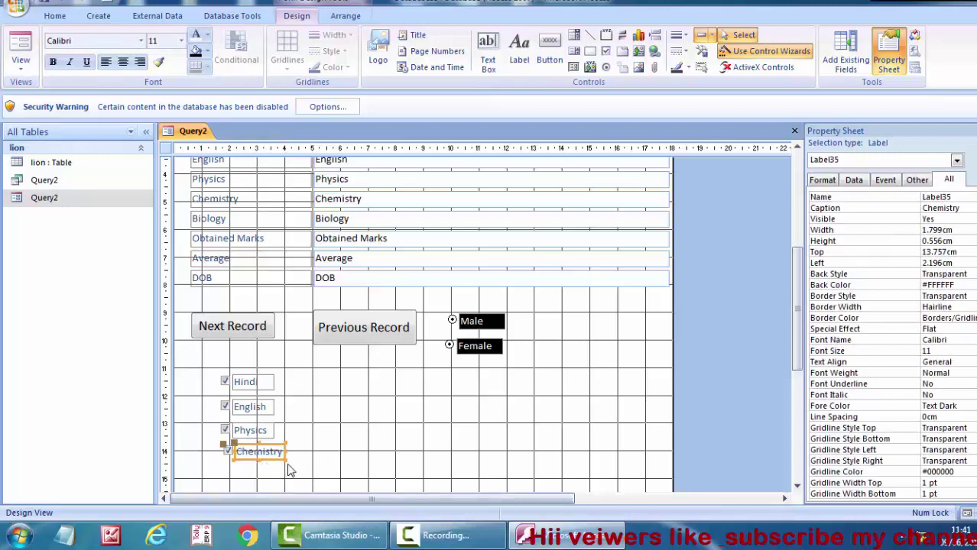
pyautogui.click(276, 457)
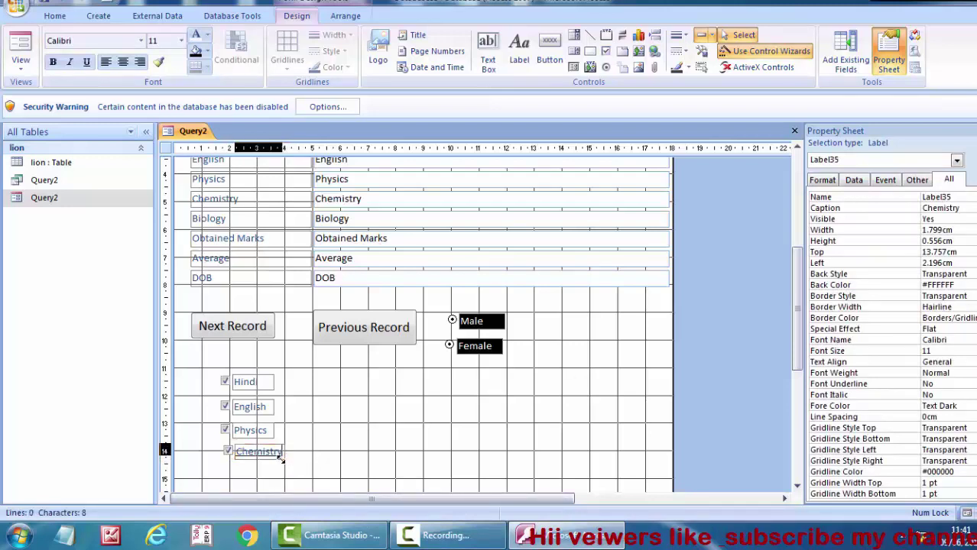
pyautogui.click(269, 457)
pyautogui.moveTo(270, 462); pyautogui.dragTo(277, 462)
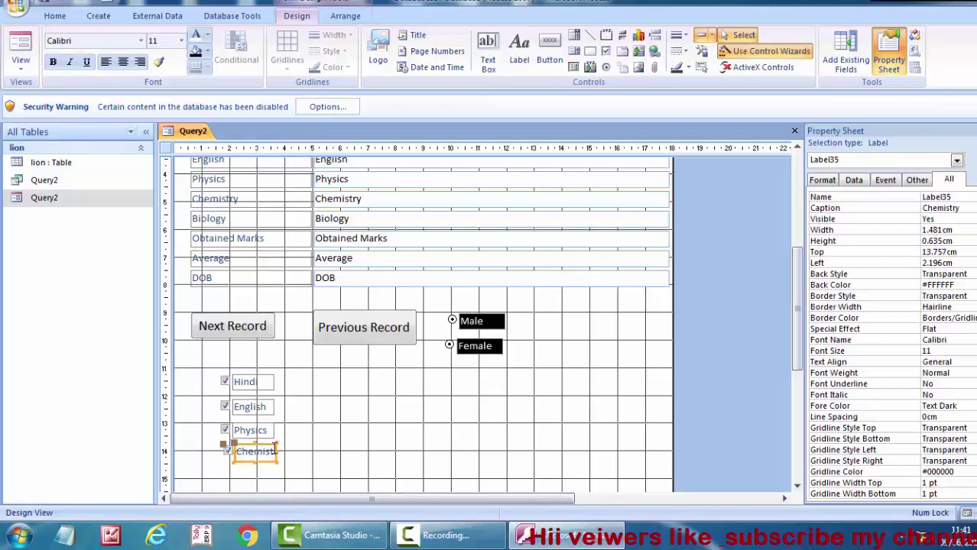
pyautogui.click(278, 452)
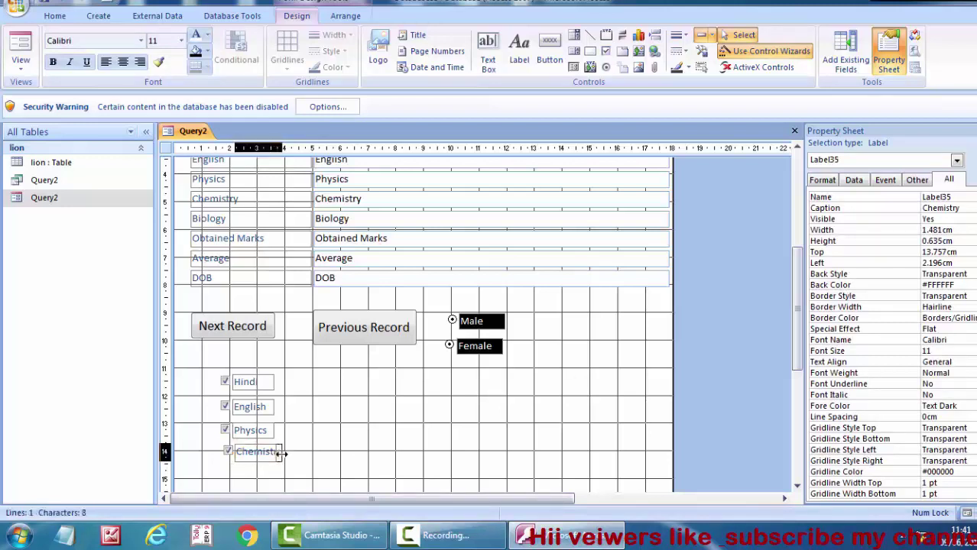
pyautogui.click(272, 475)
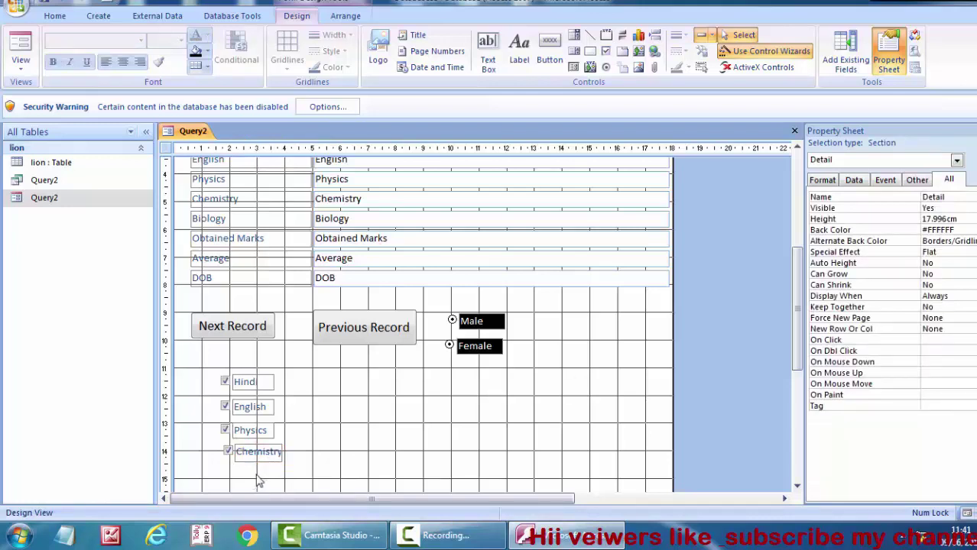
# Step: Draw a fifth check box under Chemistry and replace its Check36 caption with Biology
pyautogui.click(606, 52)
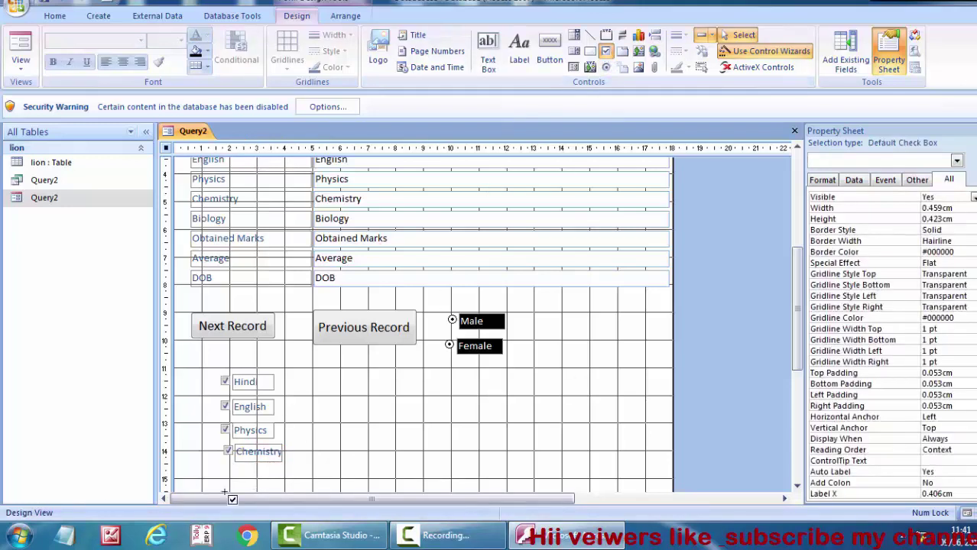
pyautogui.moveTo(221, 468); pyautogui.dragTo(286, 487)
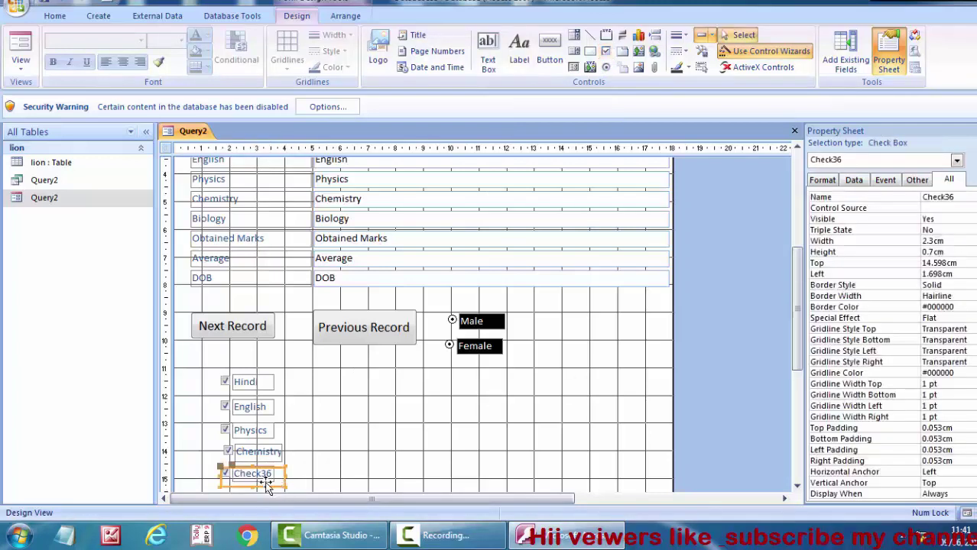
pyautogui.click(360, 477)
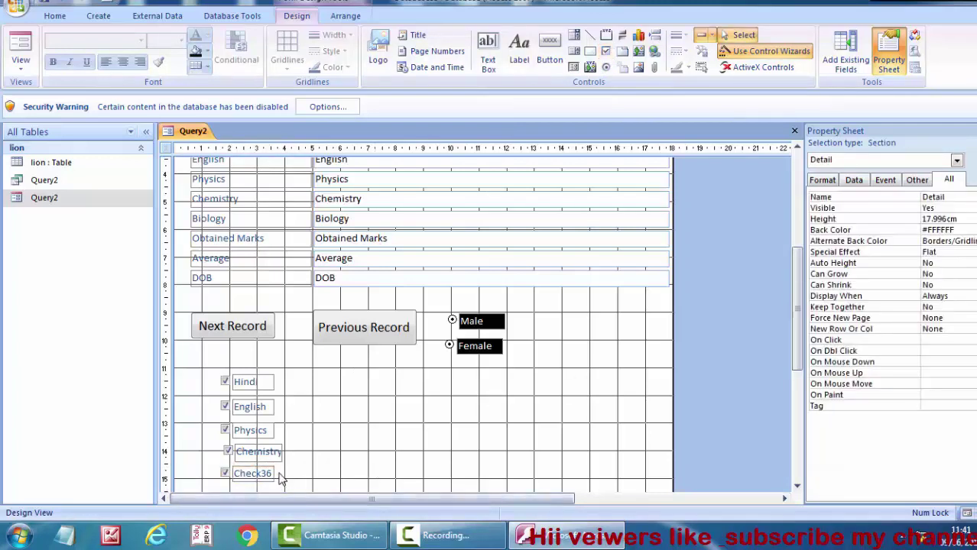
pyautogui.click(274, 474)
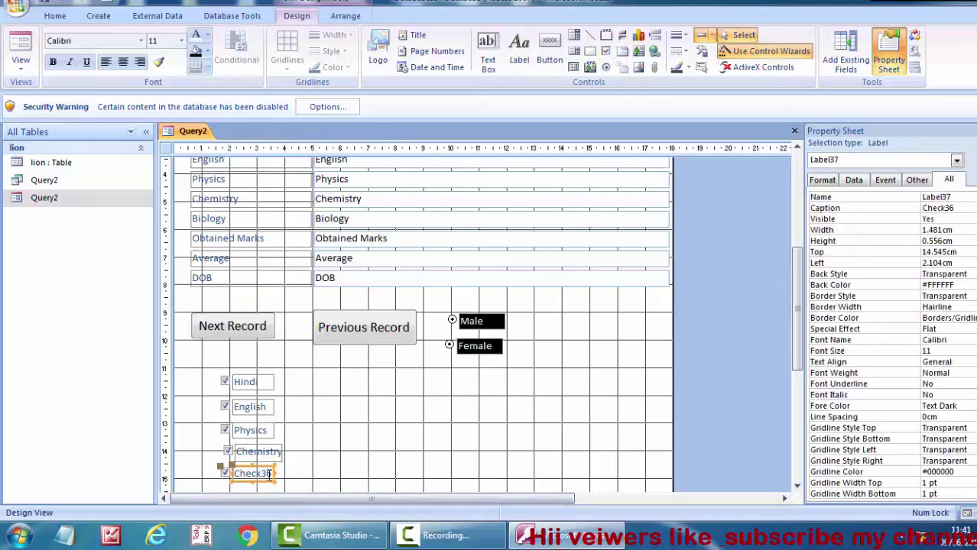
pyautogui.click(269, 475)
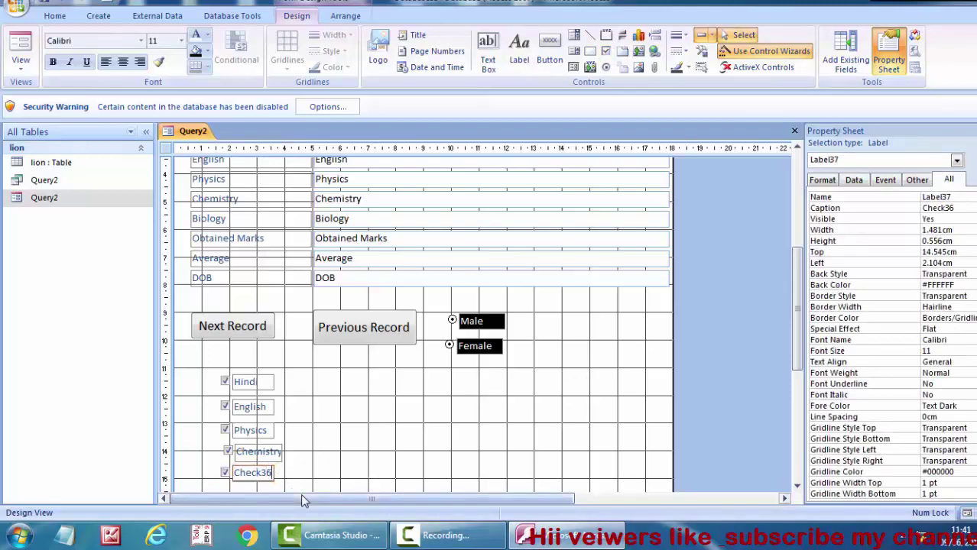
pyautogui.press('BackSpace')
pyautogui.press('BackSpace')
pyautogui.press('BackSpace')
pyautogui.press('BackSpace')
pyautogui.write('Biolo')
pyautogui.write('gy')
pyautogui.click(325, 438)
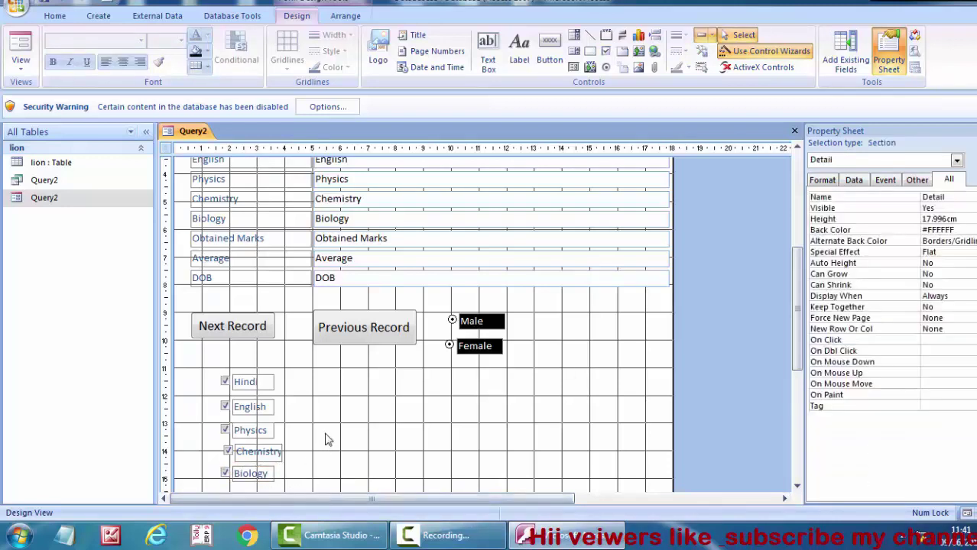
# Step: Fill the Hindi label yellow and the English label purple with white text
pyautogui.click(268, 387)
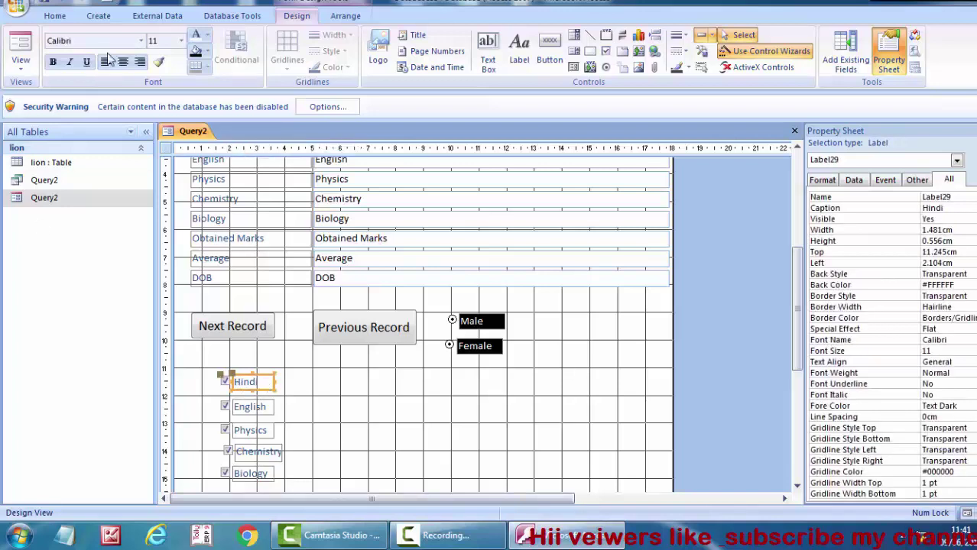
pyautogui.click(208, 51)
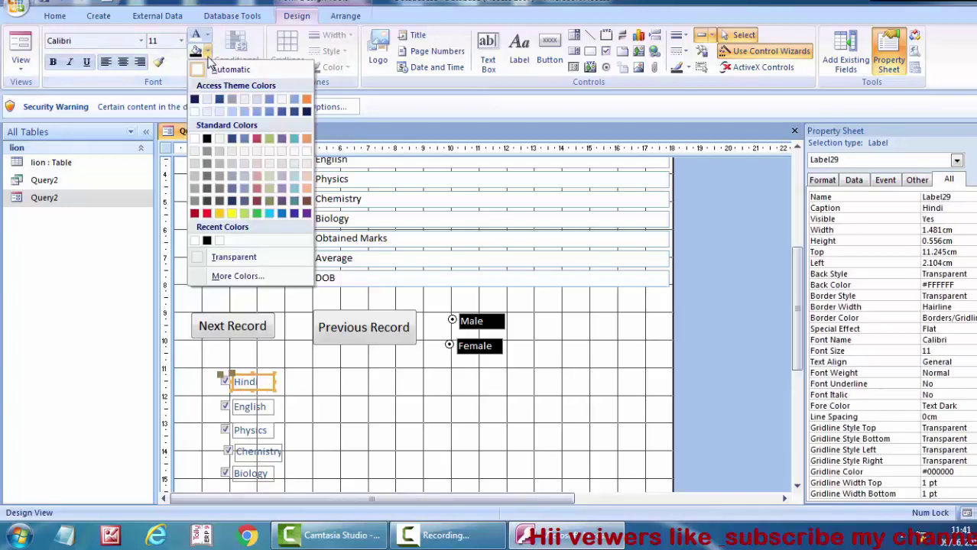
pyautogui.click(232, 214)
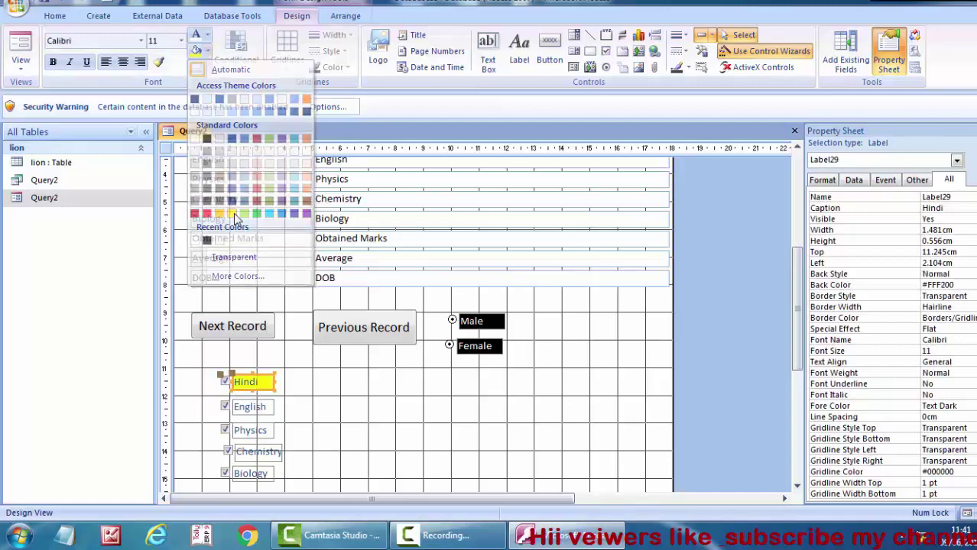
pyautogui.click(269, 412)
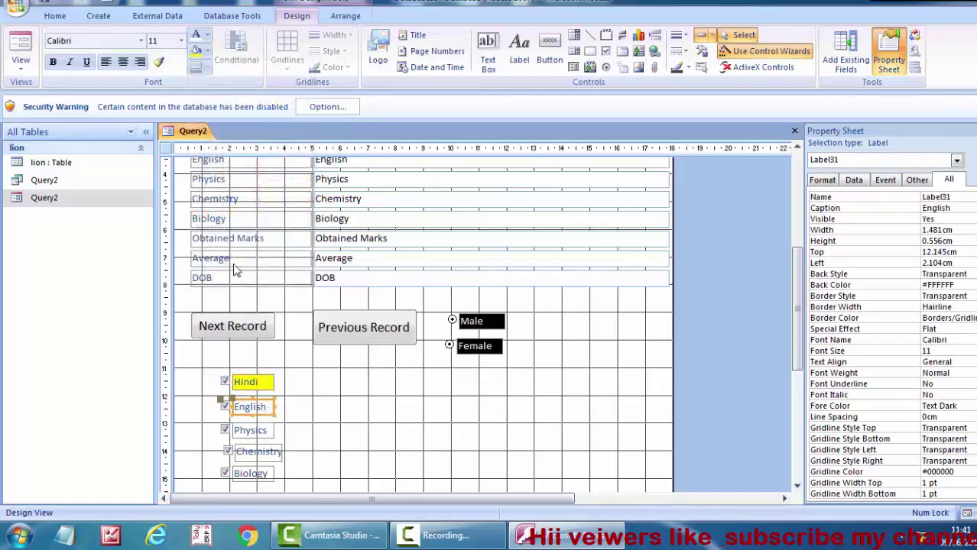
pyautogui.click(208, 51)
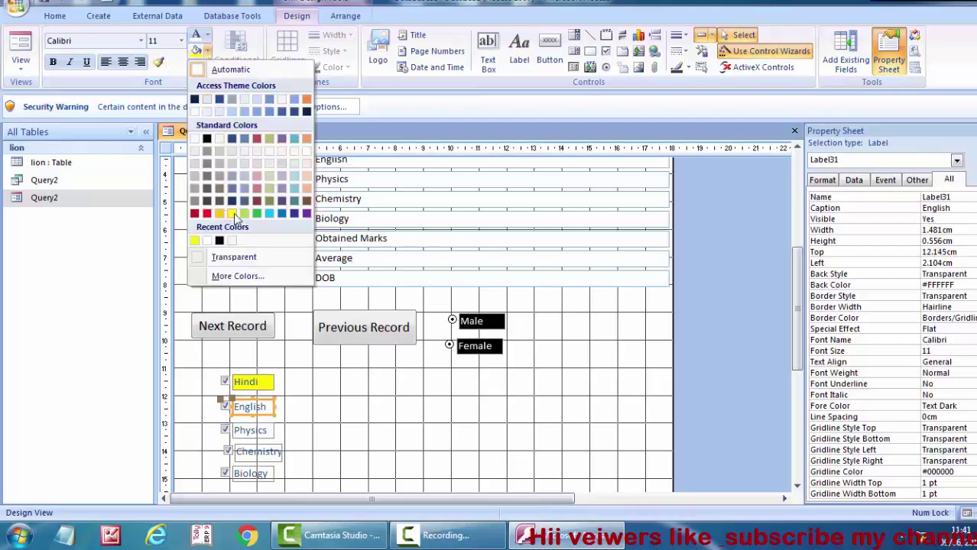
pyautogui.click(306, 215)
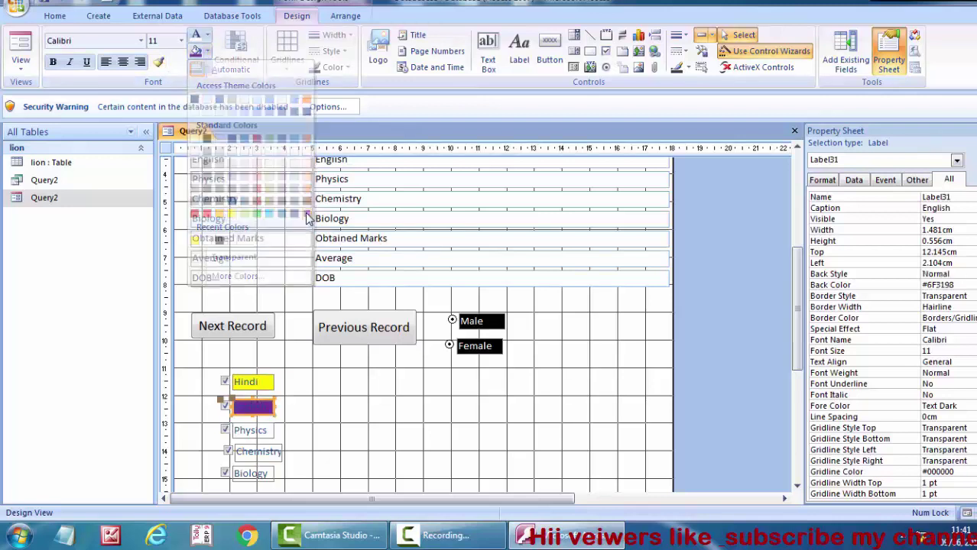
pyautogui.click(194, 43)
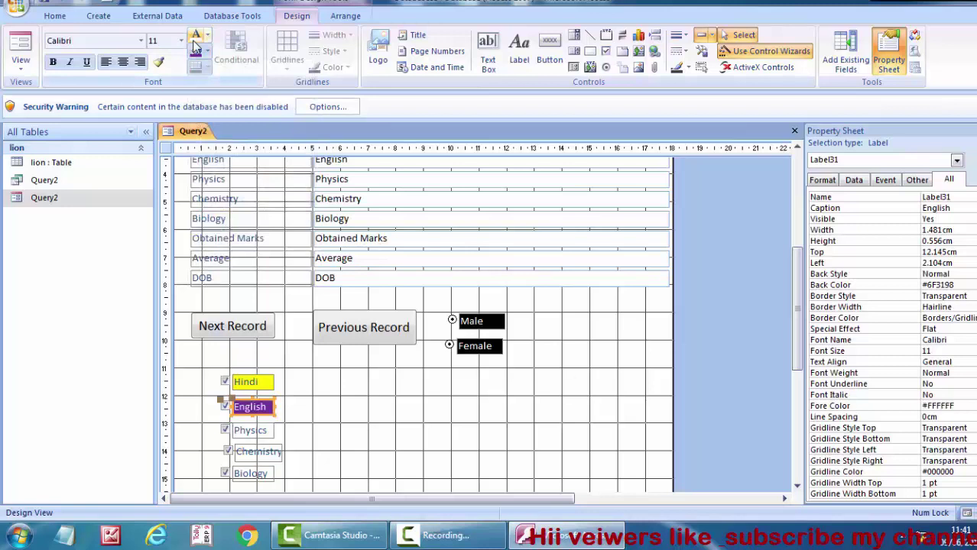
# Step: Fill the Physics label with a reddish colour and make its text black
pyautogui.click(263, 431)
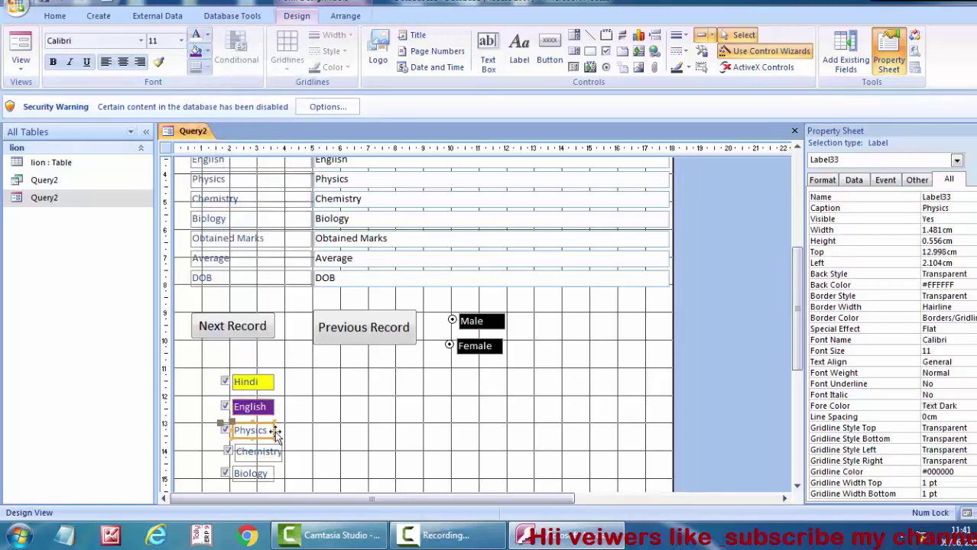
pyautogui.click(207, 51)
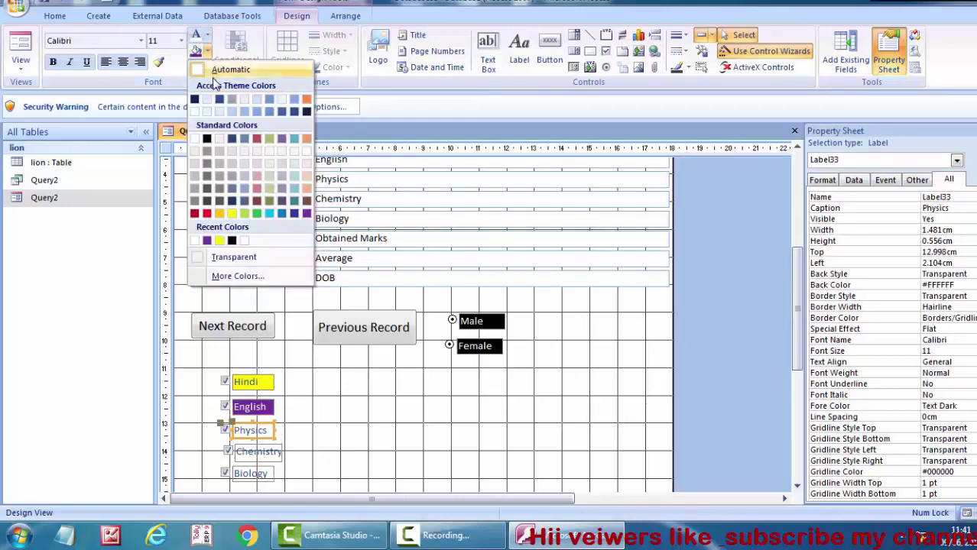
pyautogui.click(257, 189)
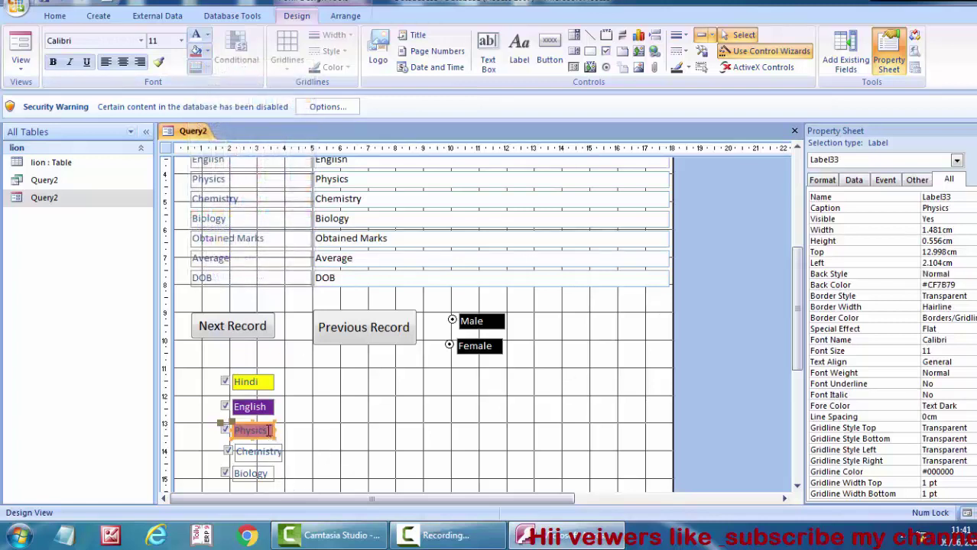
pyautogui.click(174, 438)
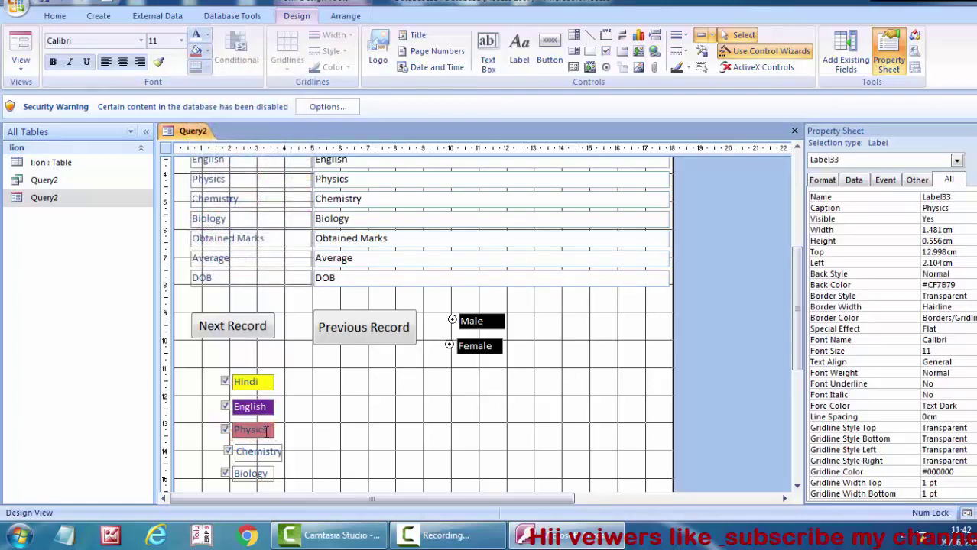
pyautogui.moveTo(272, 429); pyautogui.dragTo(76, 423)
pyautogui.click(207, 35)
pyautogui.click(198, 55)
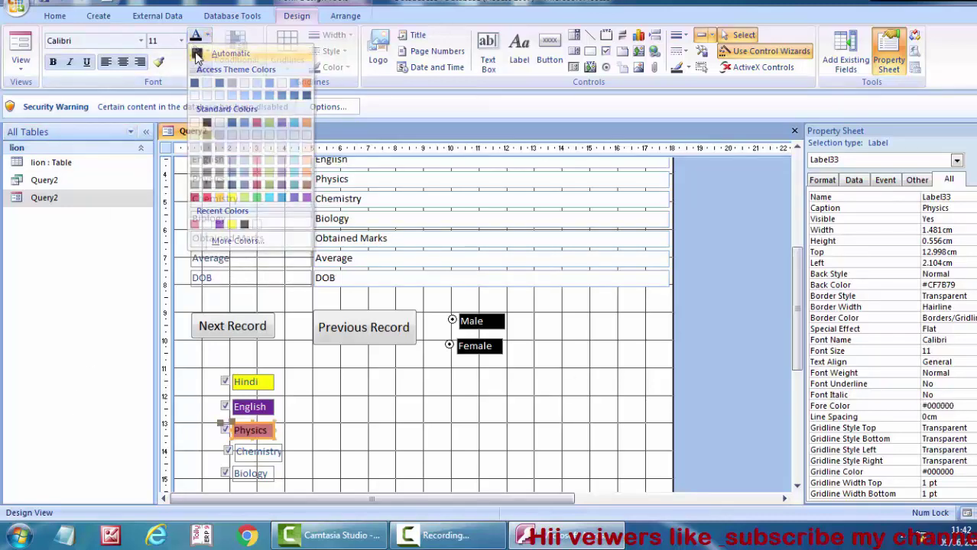
# Step: Fill the Chemistry label with yellow-green
pyautogui.click(277, 456)
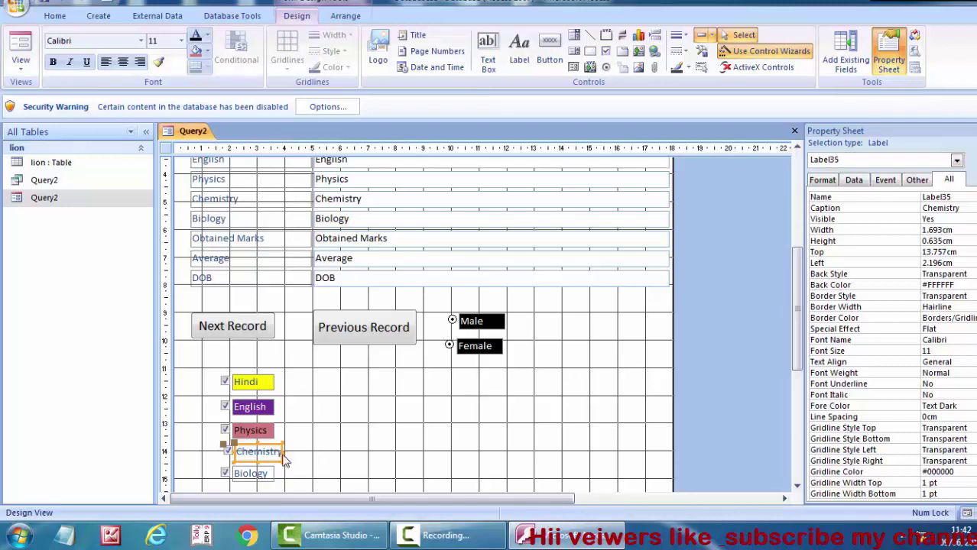
pyautogui.click(281, 457)
pyautogui.moveTo(283, 454); pyautogui.dragTo(233, 453)
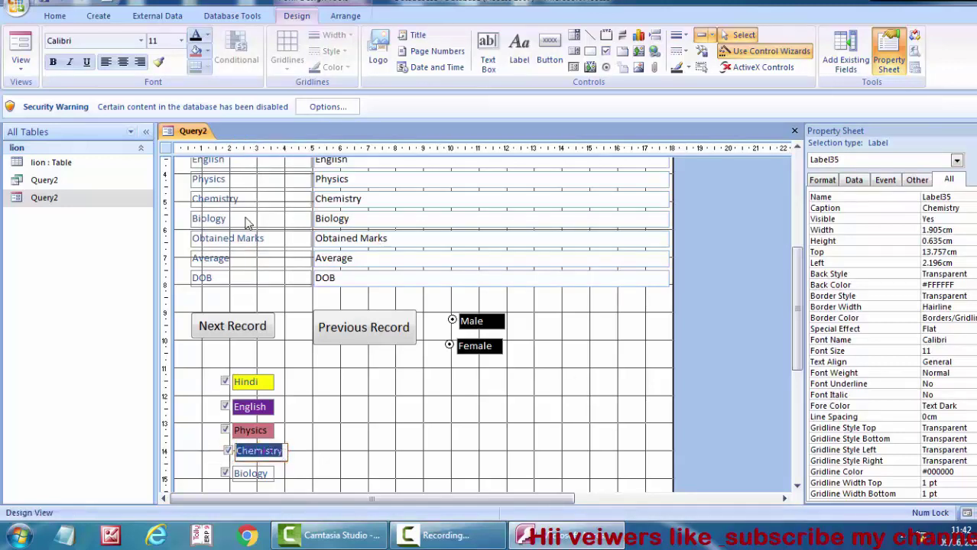
pyautogui.click(207, 51)
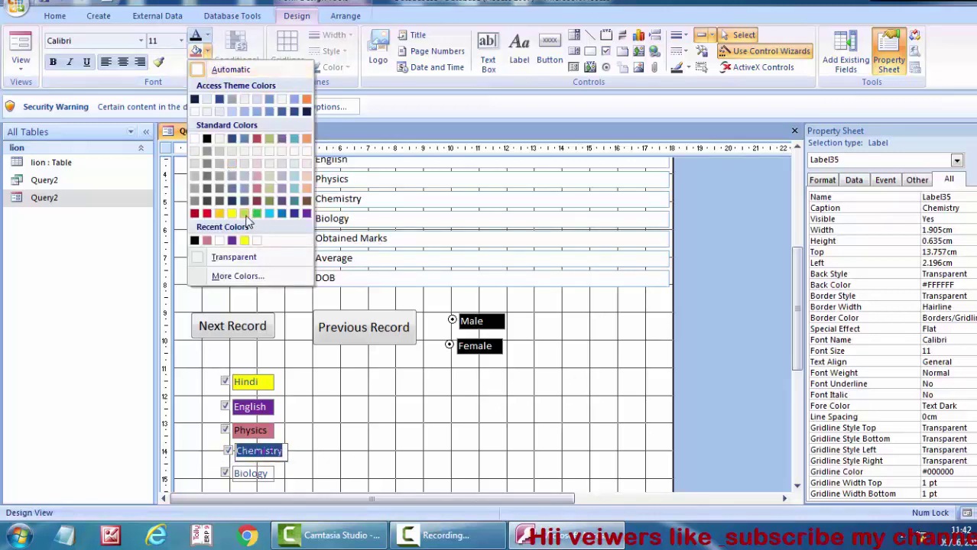
pyautogui.click(245, 215)
pyautogui.click(373, 479)
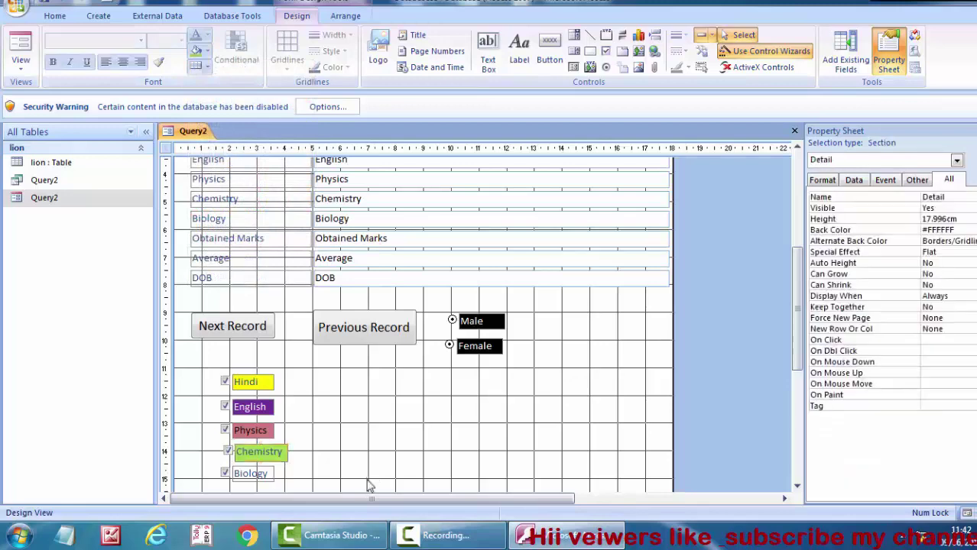
# Step: Fill the Biology label purple and make its text black
pyautogui.click(253, 474)
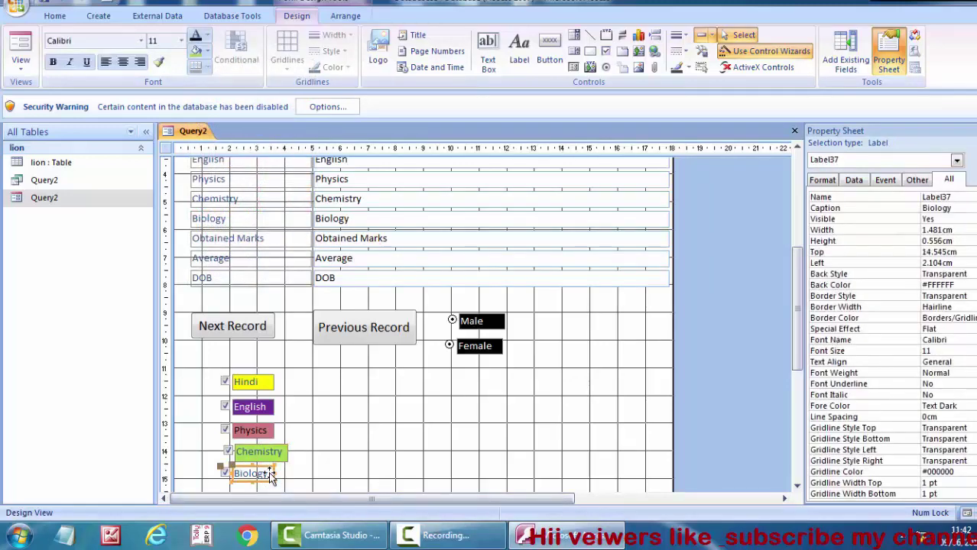
pyautogui.click(205, 51)
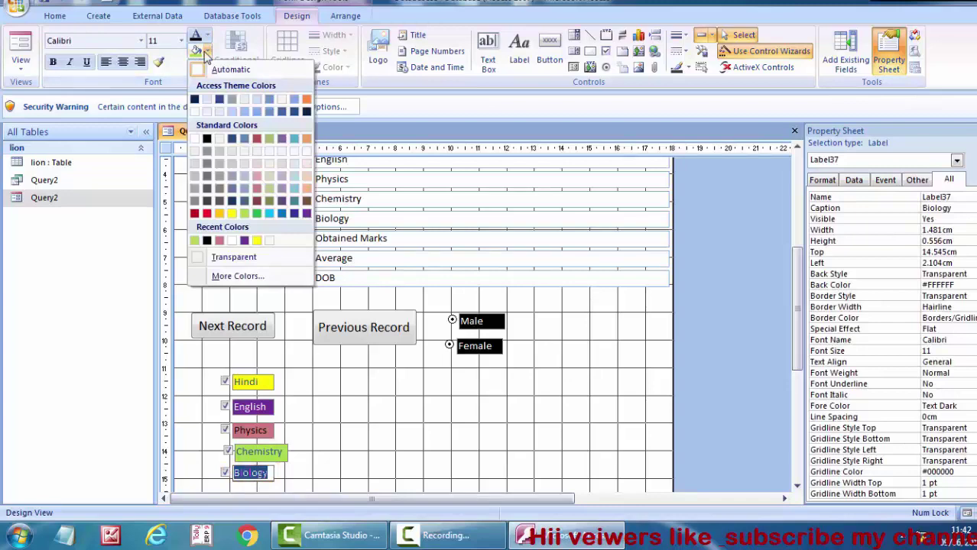
pyautogui.click(245, 241)
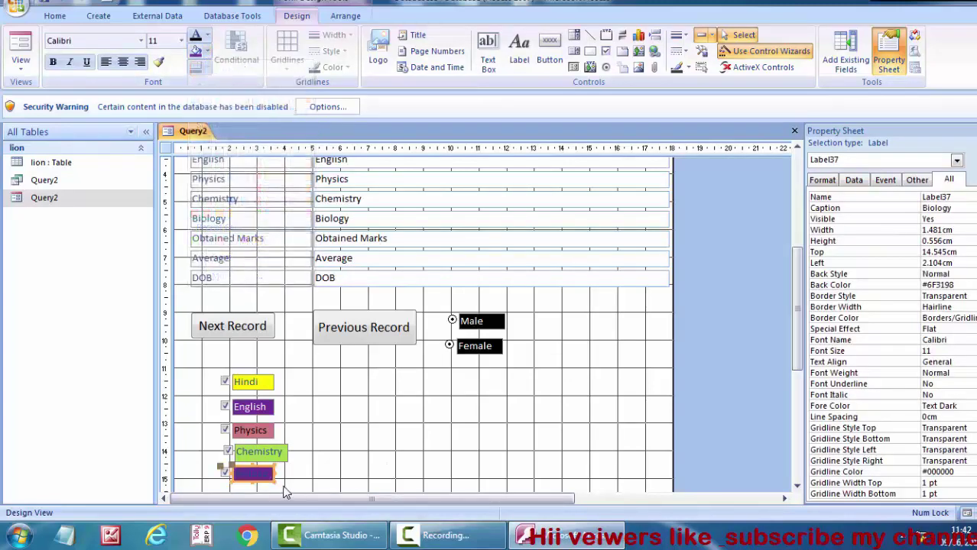
pyautogui.click(229, 462)
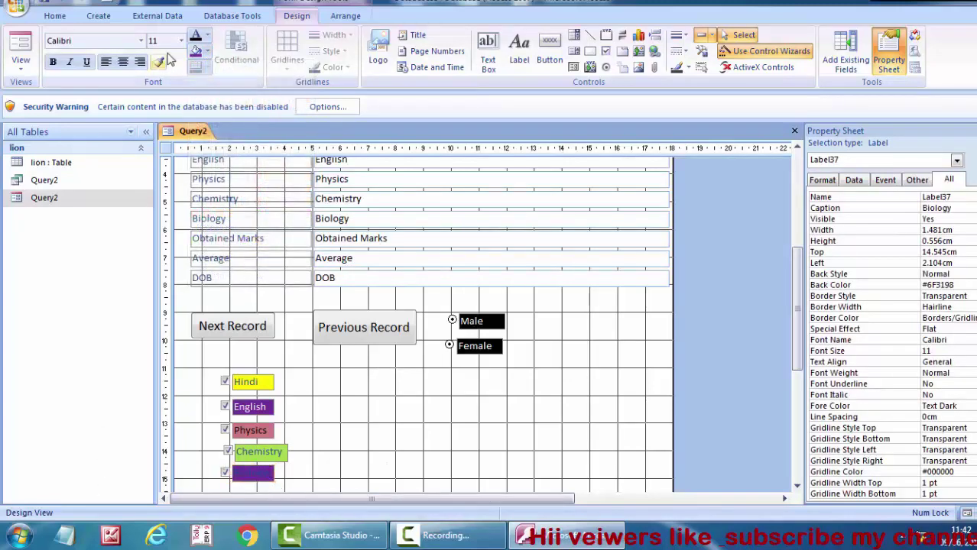
pyautogui.click(196, 37)
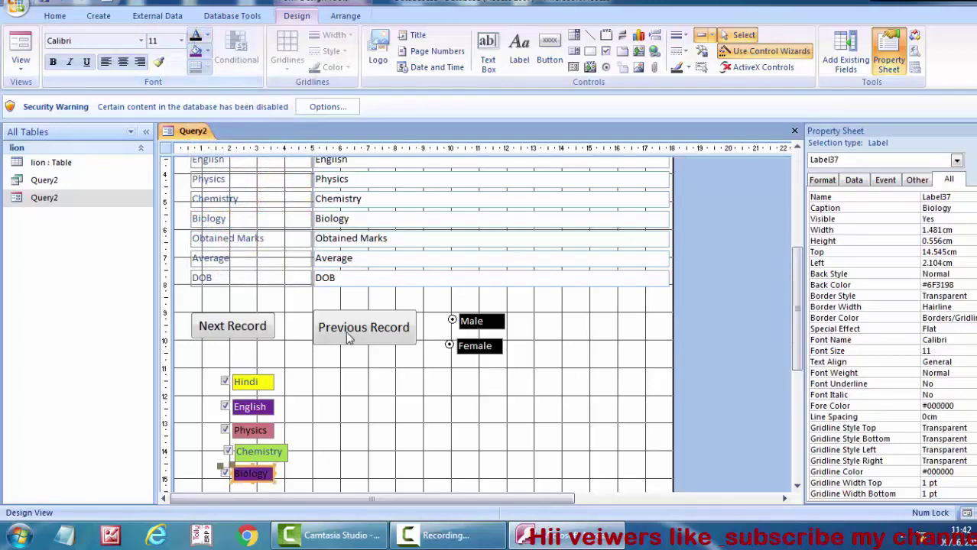
# Step: Move the Hindi check box and label left to Left 2.005cm, in line with the others
pyautogui.click(355, 445)
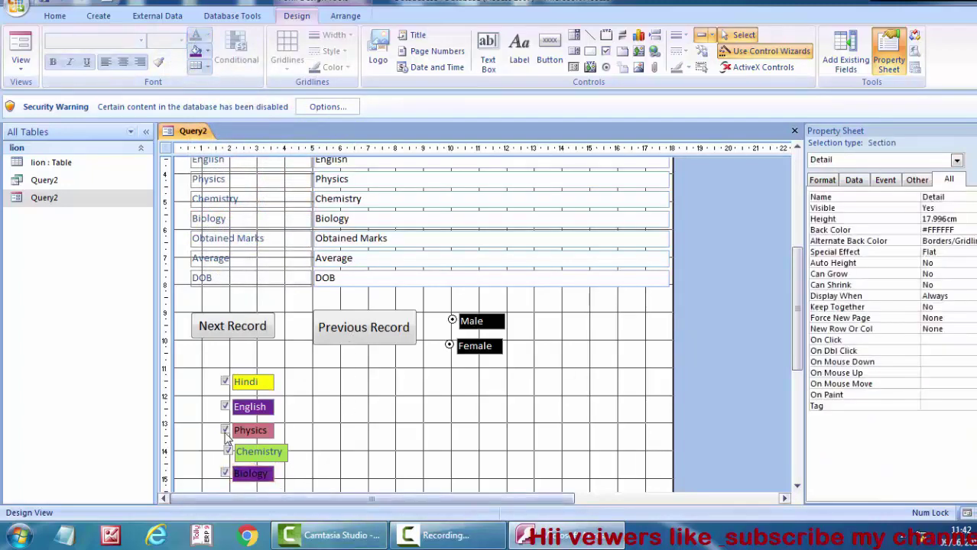
pyautogui.click(228, 385)
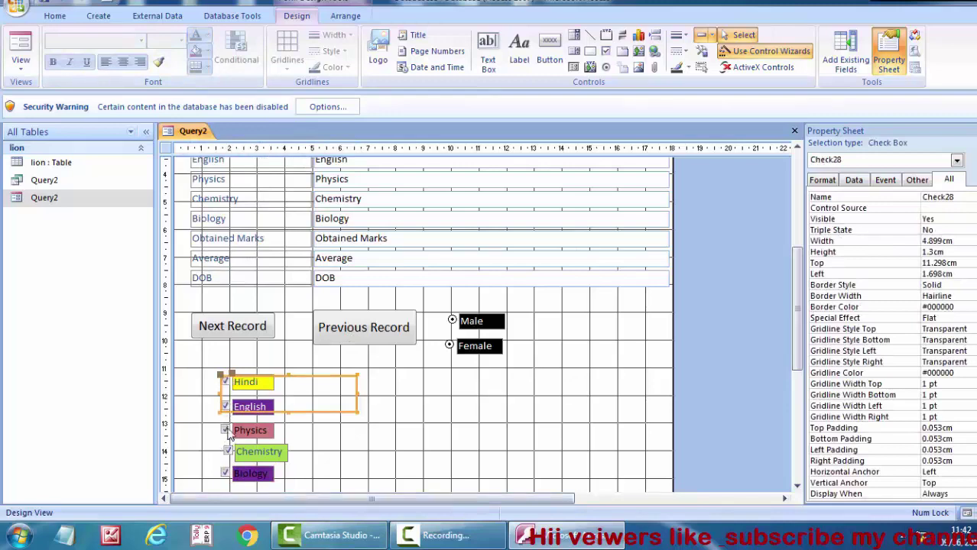
pyautogui.click(228, 431)
pyautogui.click(320, 445)
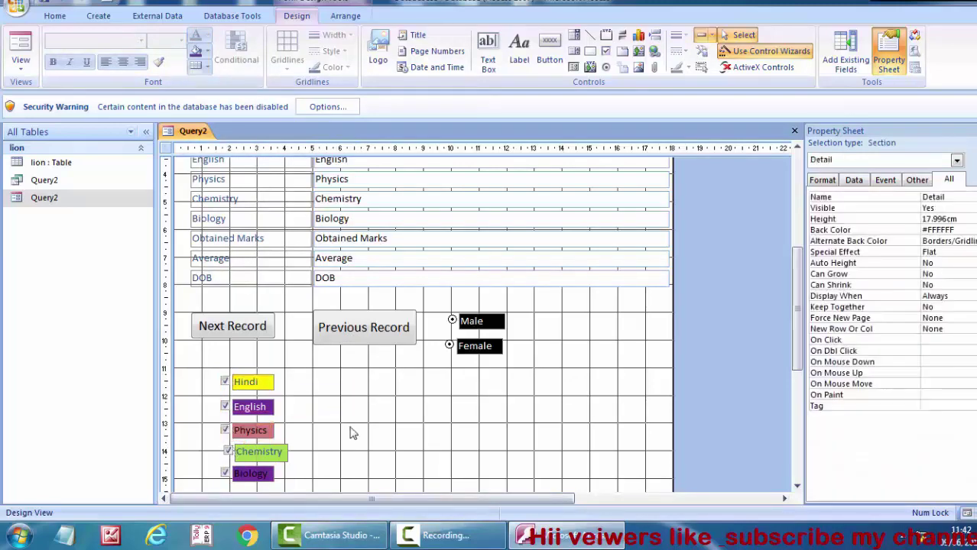
pyautogui.click(302, 403)
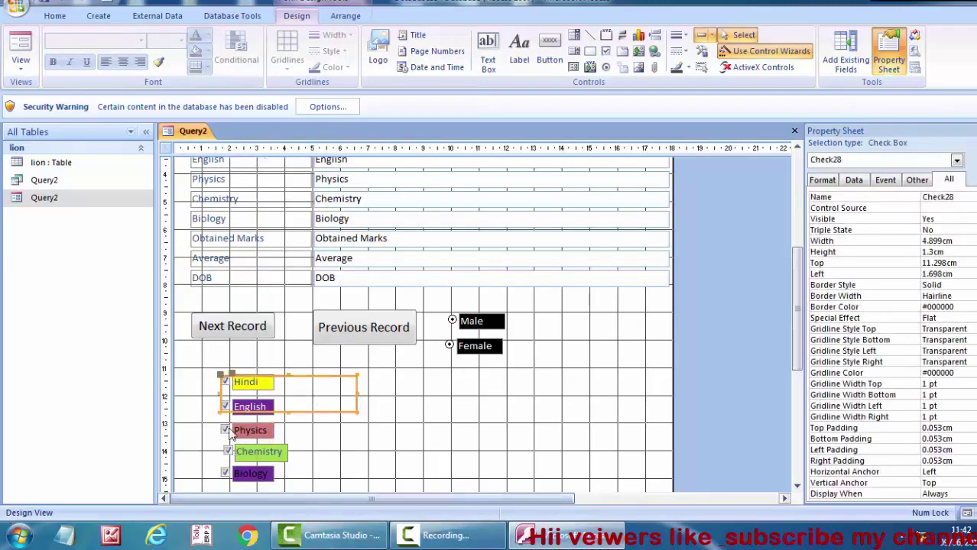
pyautogui.click(360, 459)
pyautogui.moveTo(264, 390); pyautogui.dragTo(287, 386)
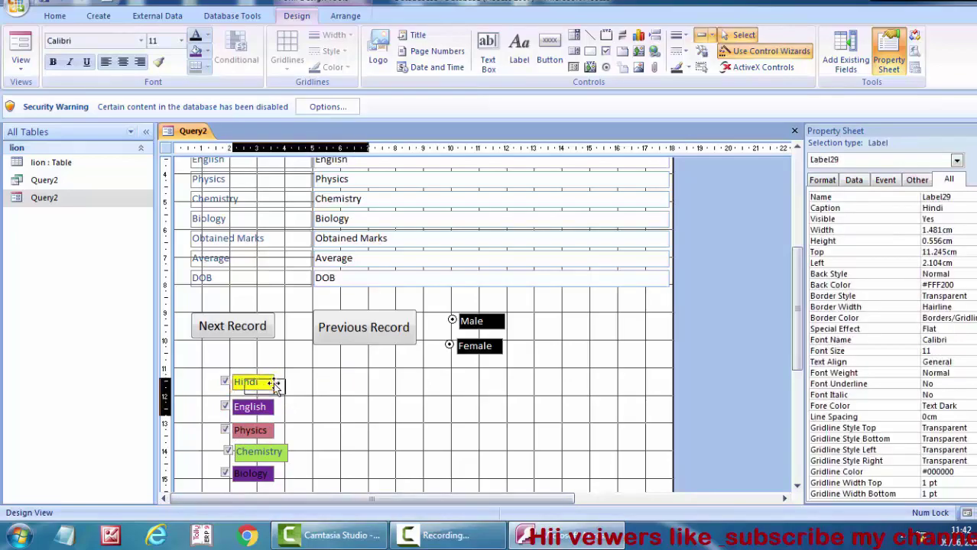
pyautogui.click(280, 382)
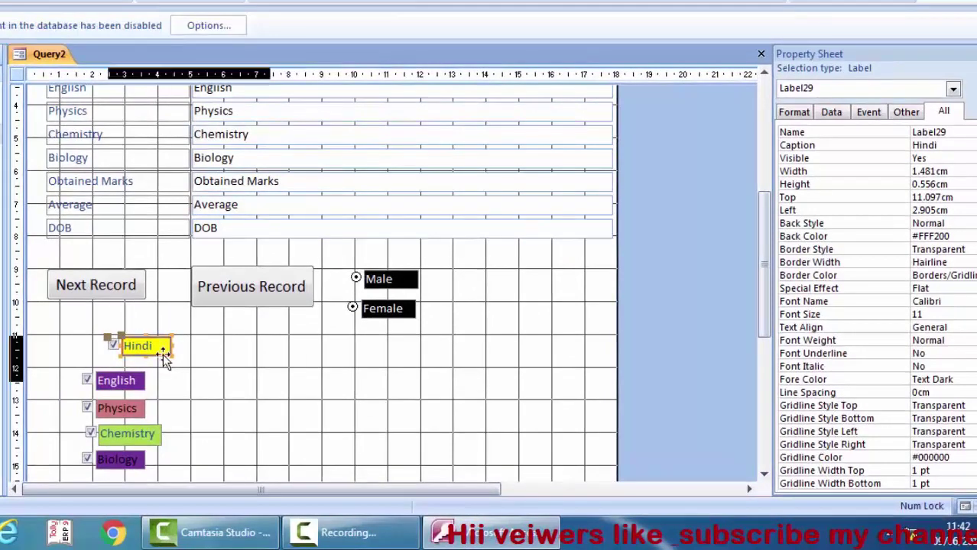
pyautogui.moveTo(163, 356); pyautogui.dragTo(132, 359)
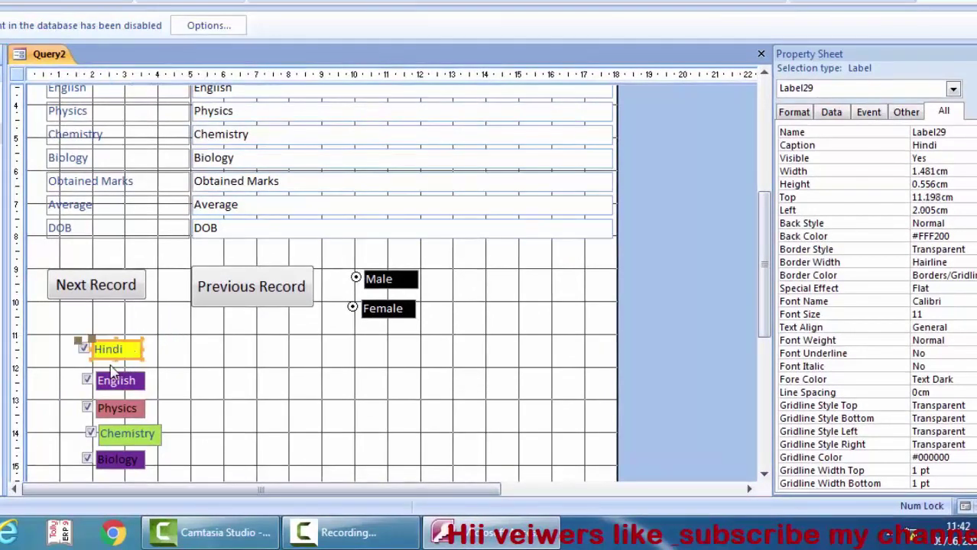
# Step: Select the Hindi, Chemistry, Biology and Physics check boxes, then the whole form, to verify alignment
pyautogui.click(86, 350)
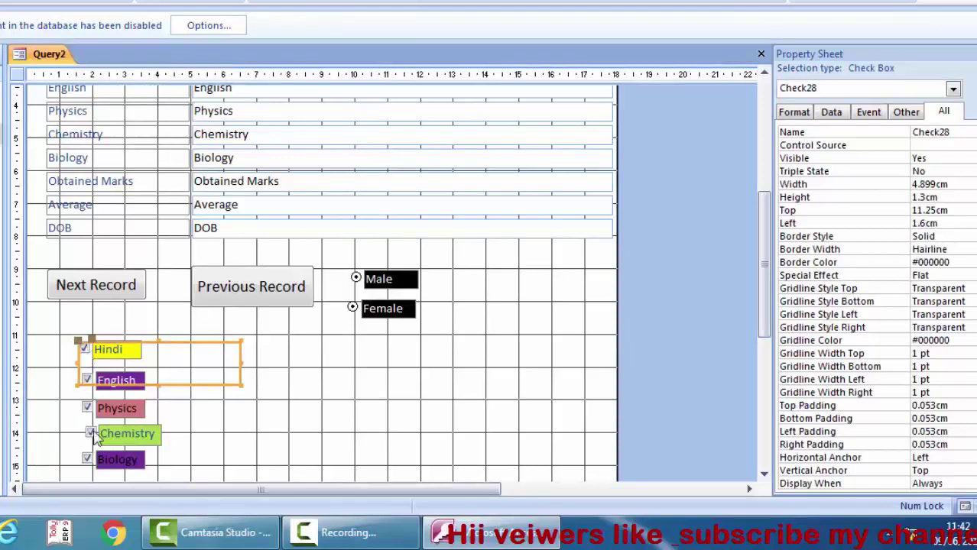
pyautogui.click(91, 433)
pyautogui.click(88, 460)
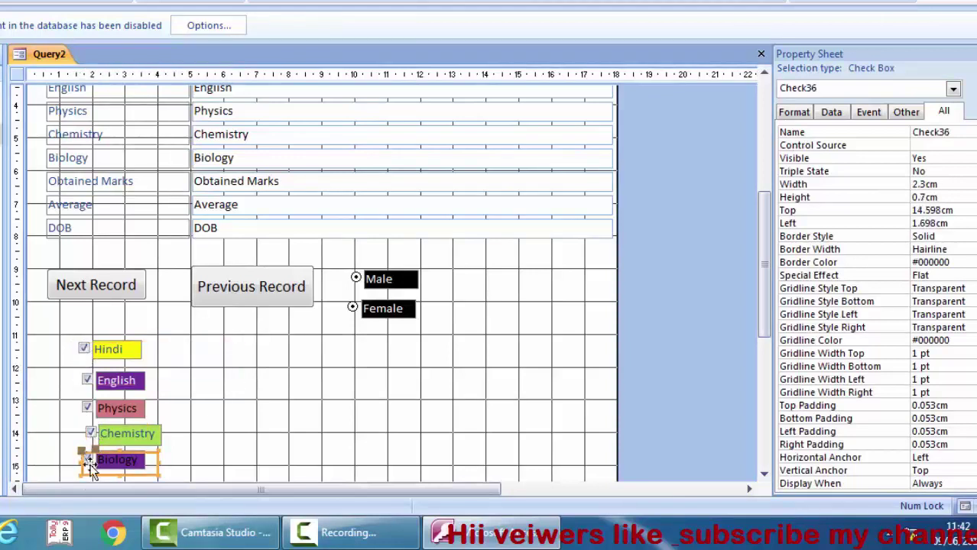
pyautogui.click(87, 409)
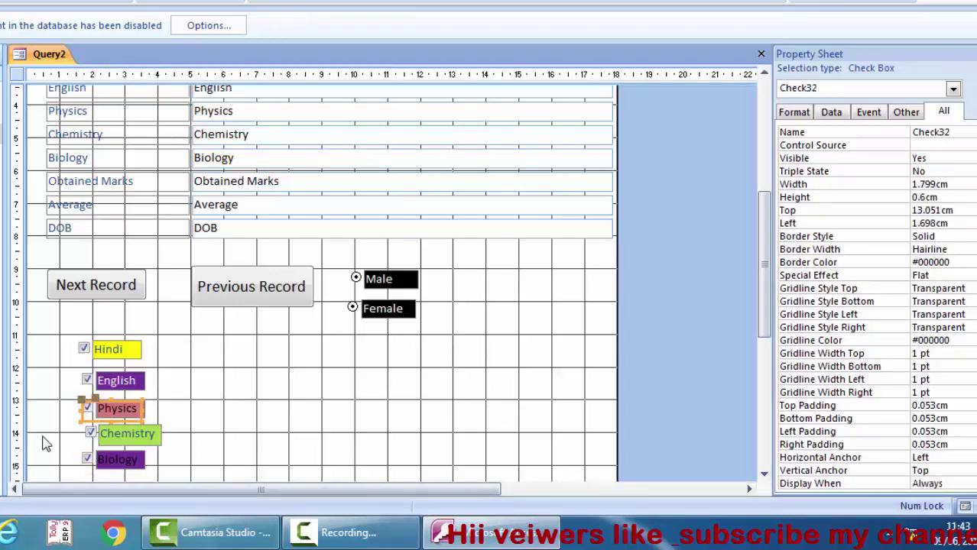
pyautogui.click(290, 427)
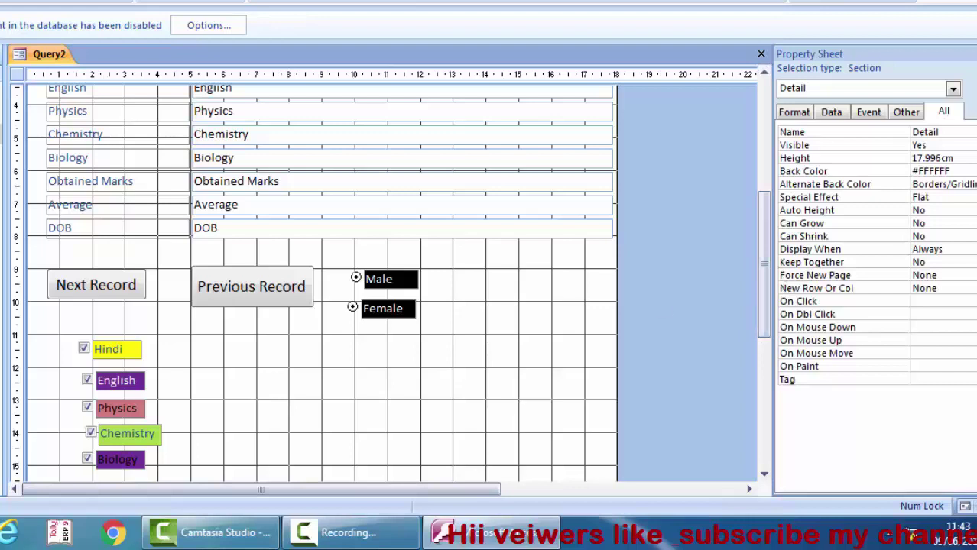
pyautogui.click(60, 351)
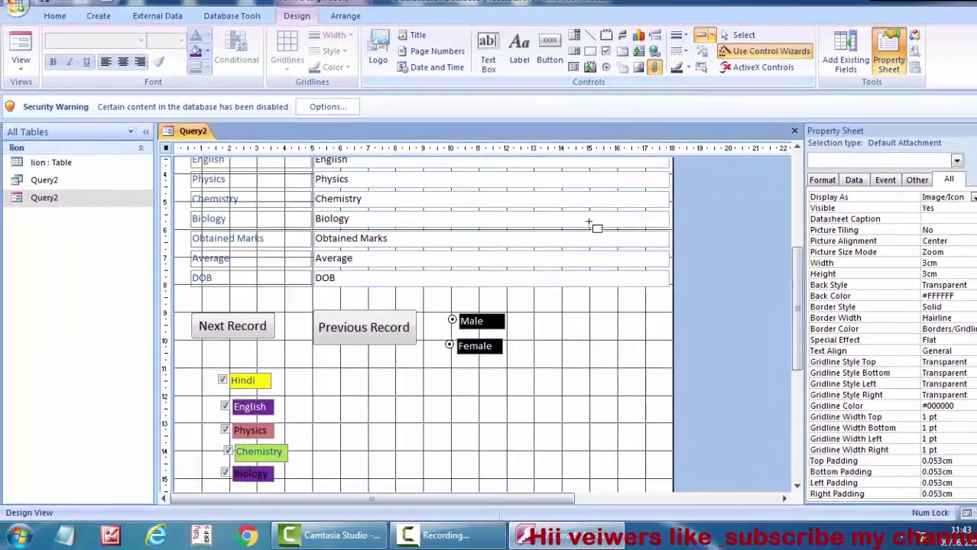
# Step: Switch to Form View, go to record 3 and set its DOB to 09/06/2000
pyautogui.scroll(3, 558, 328)
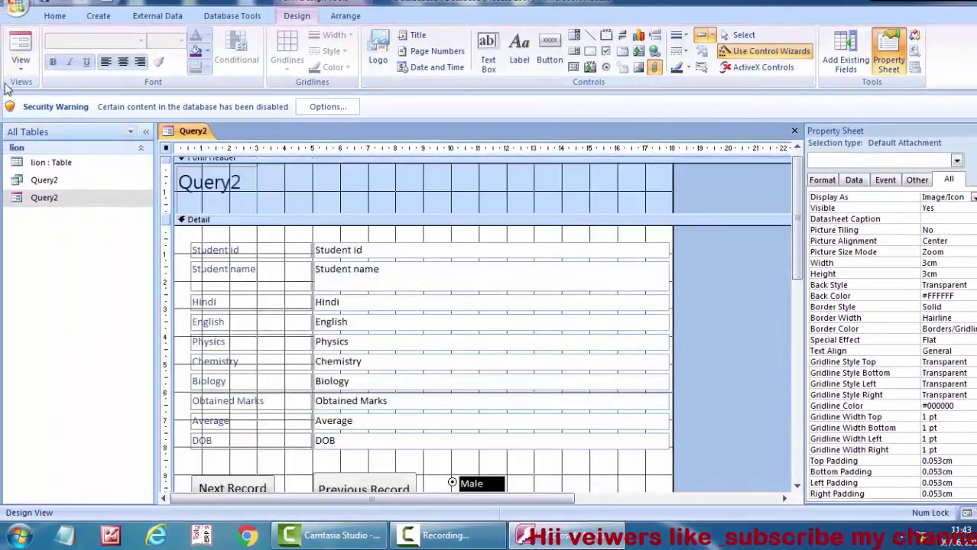
pyautogui.click(21, 63)
pyautogui.click(35, 96)
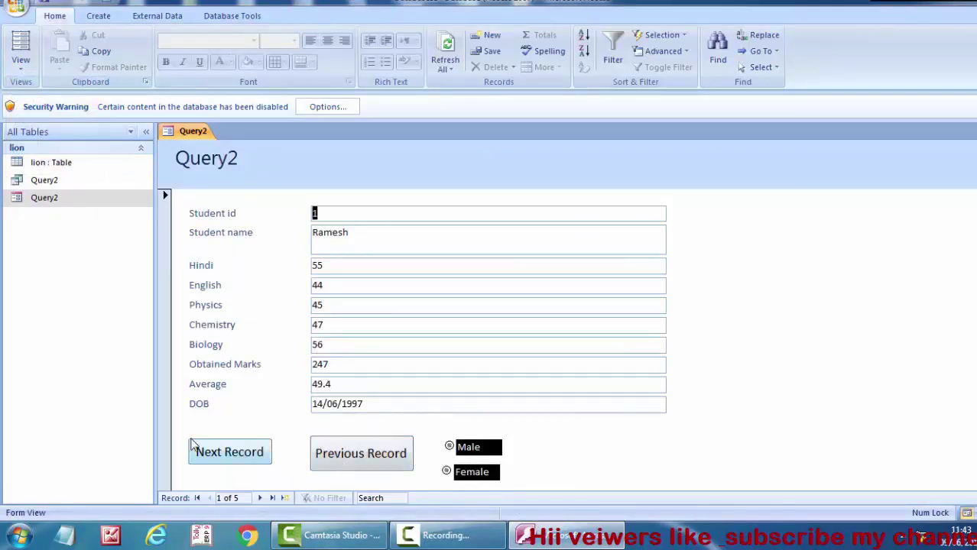
pyautogui.click(228, 456)
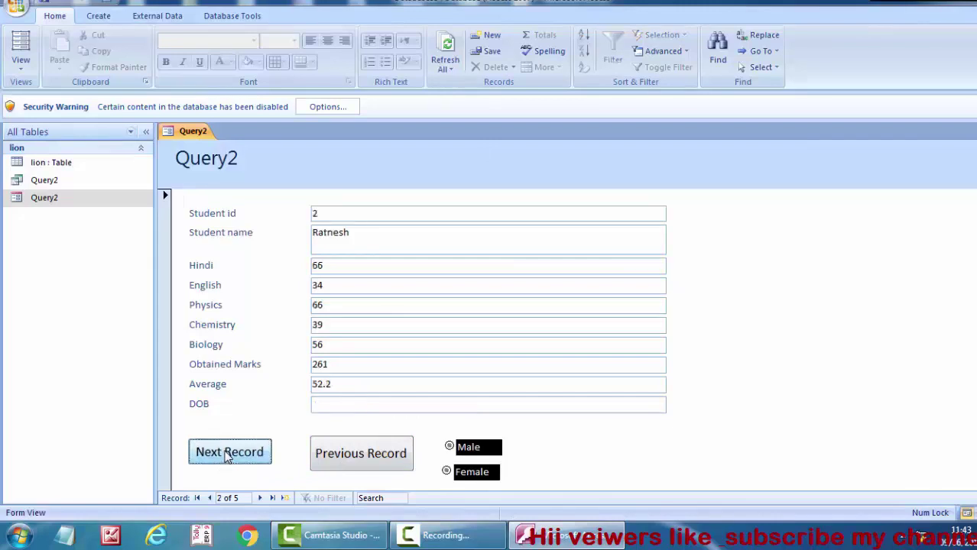
pyautogui.click(242, 456)
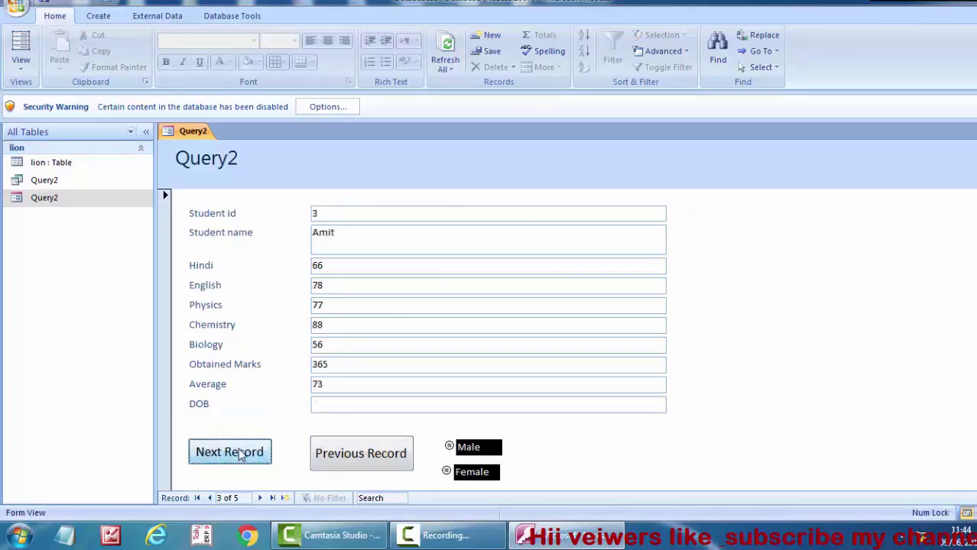
pyautogui.click(429, 406)
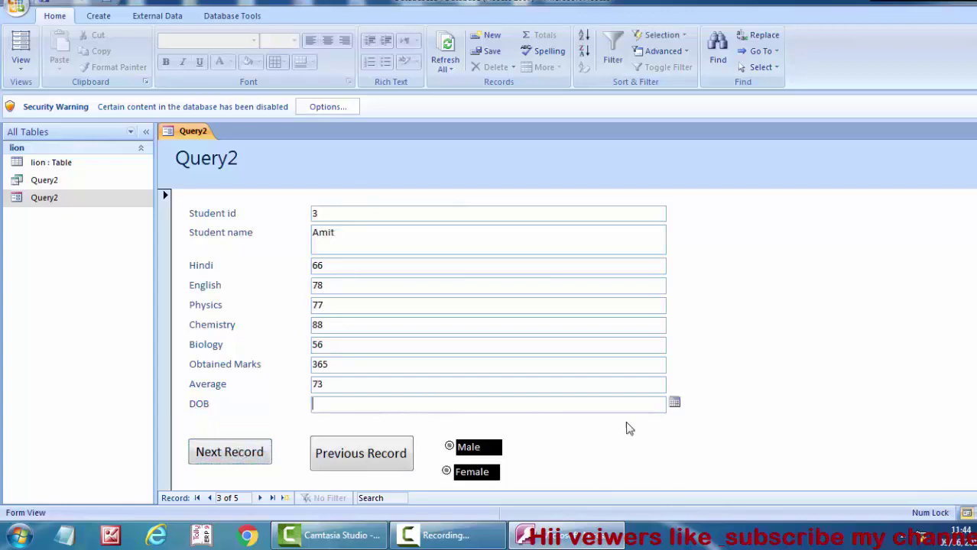
pyautogui.click(675, 405)
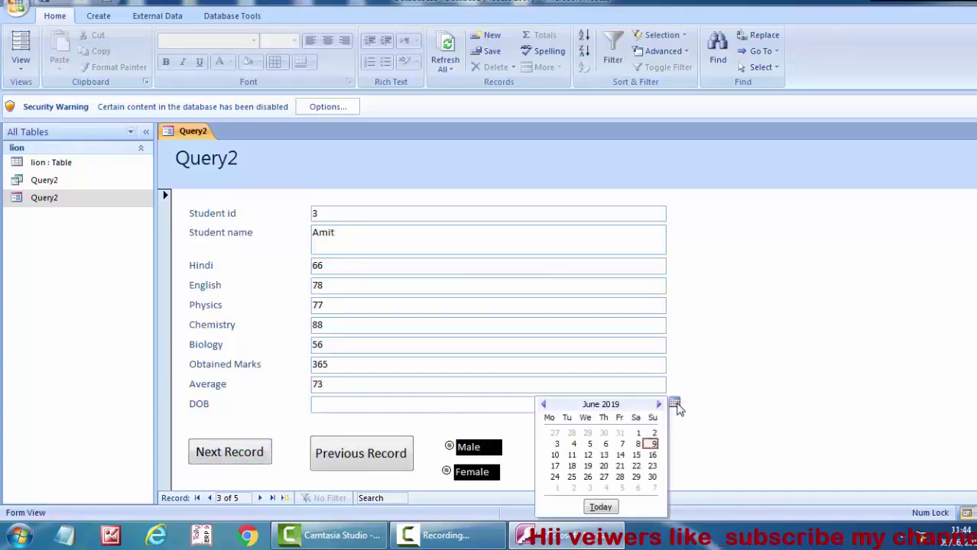
pyautogui.click(651, 445)
pyautogui.write('09/06/2000')
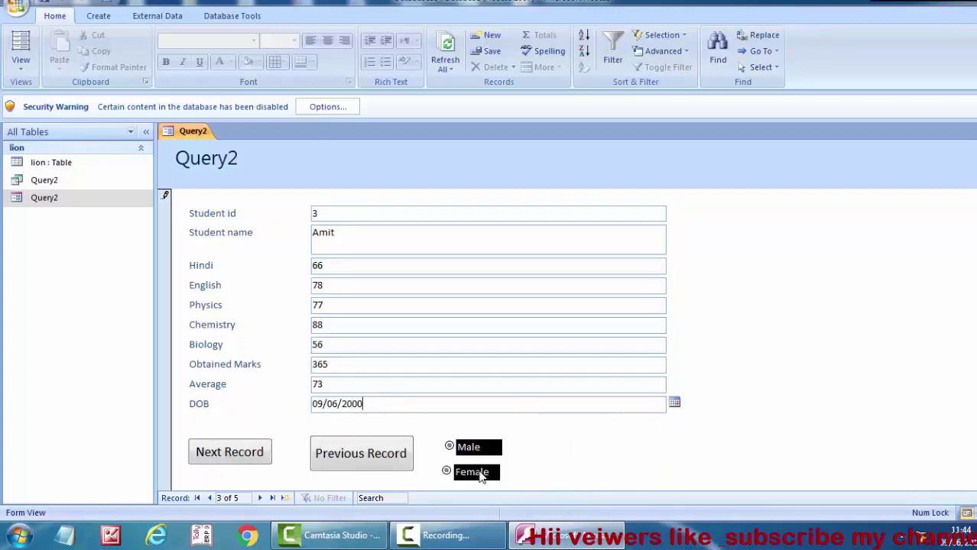
# Step: On record 4, pick 20 June as the DOB and clear the year for retyping
pyautogui.click(266, 452)
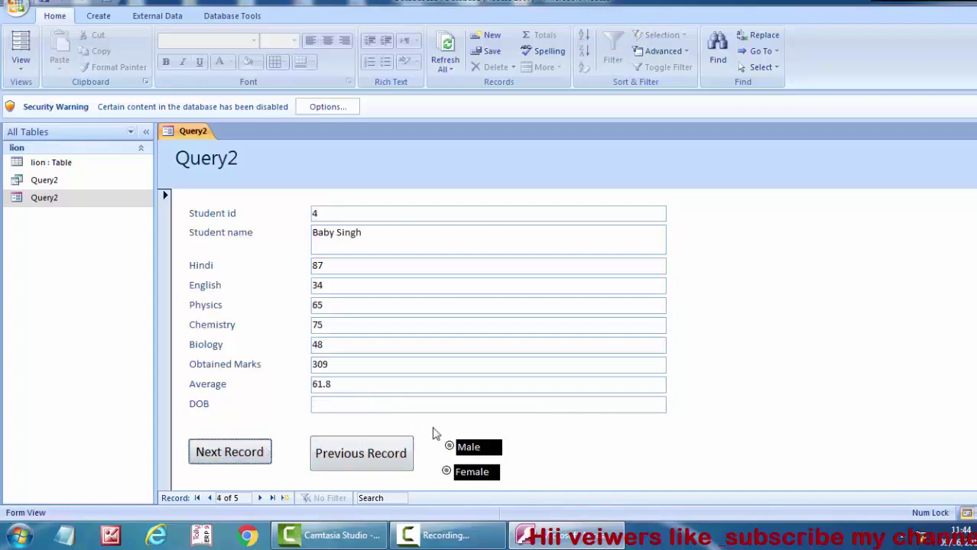
pyautogui.click(453, 410)
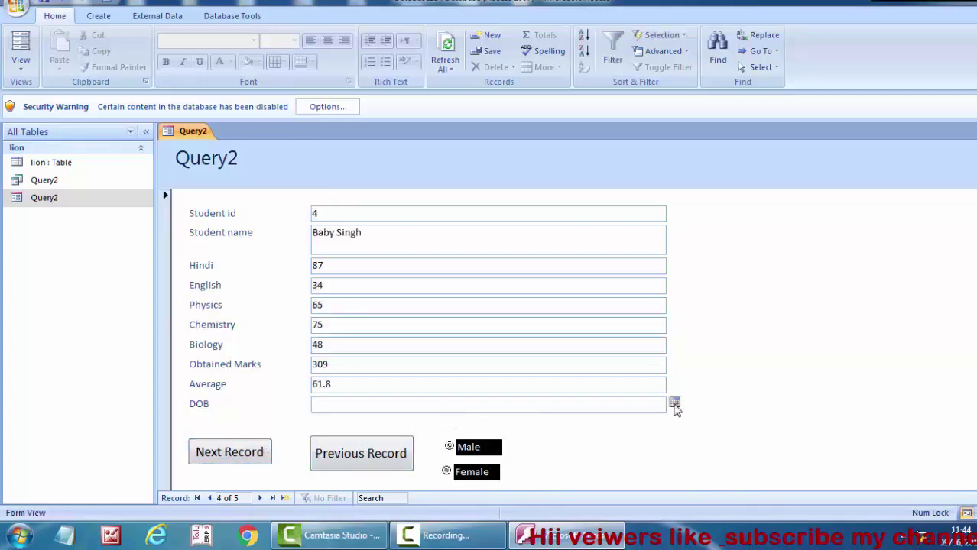
pyautogui.click(673, 404)
pyautogui.click(604, 466)
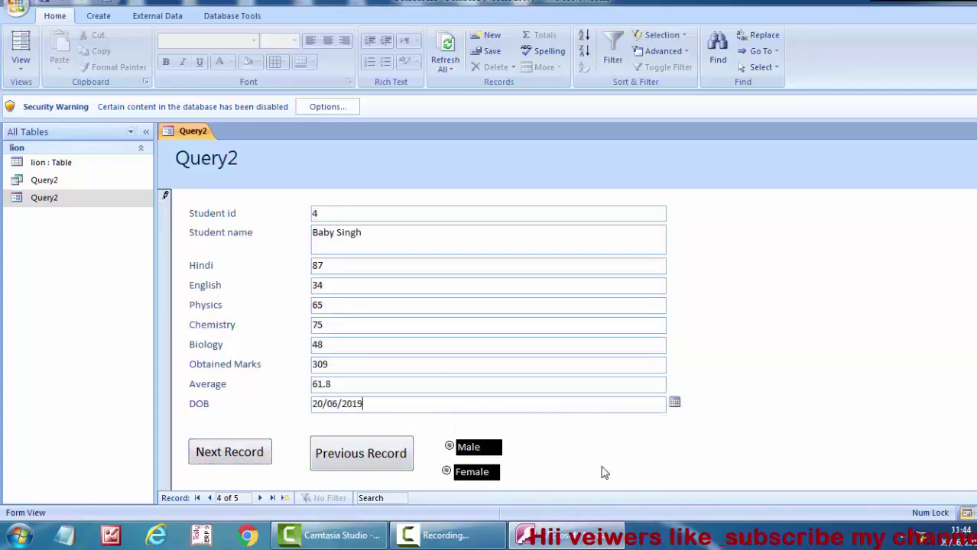
pyautogui.doubleClick(427, 404)
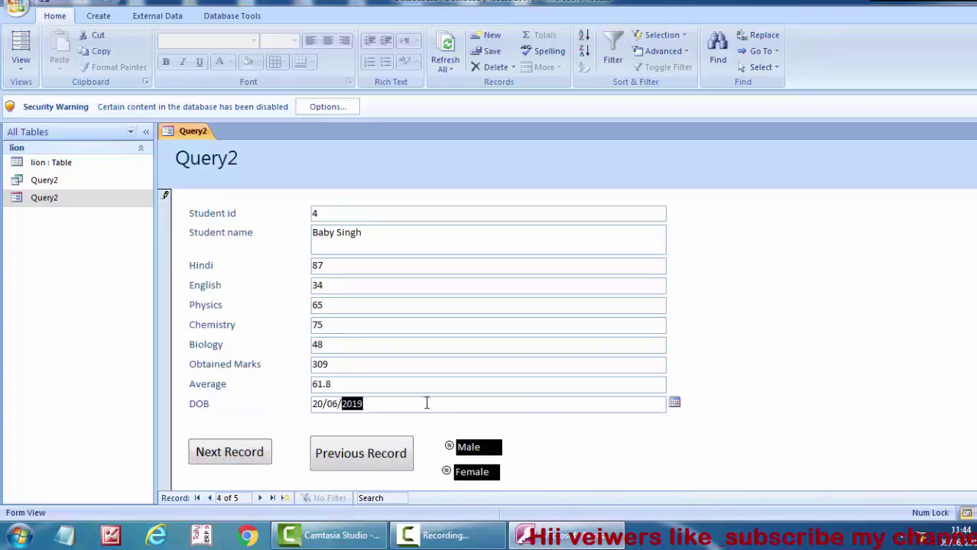
pyautogui.press('BackSpace')
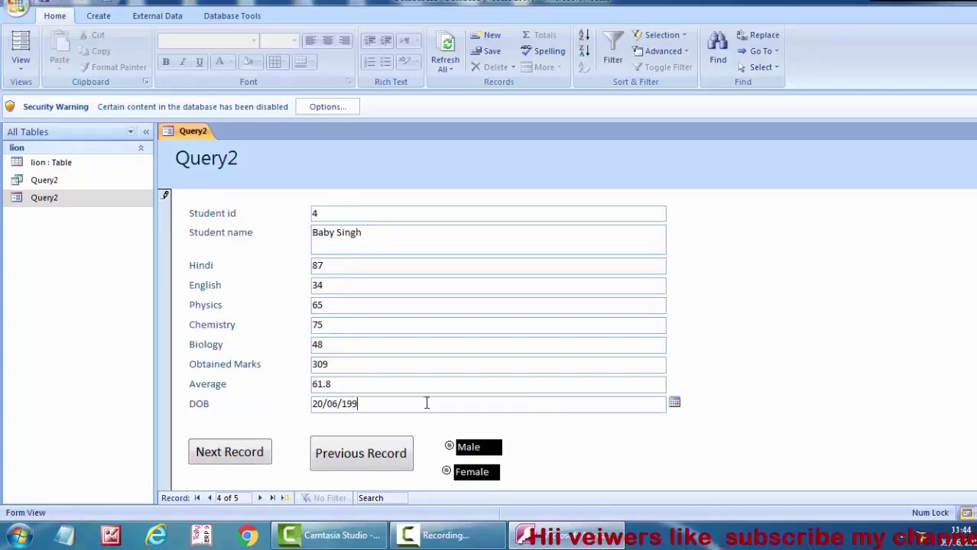
# Step: Complete the year as 1994, choose Male, then on record 2 try Female and leave Male selected
pyautogui.write('4')
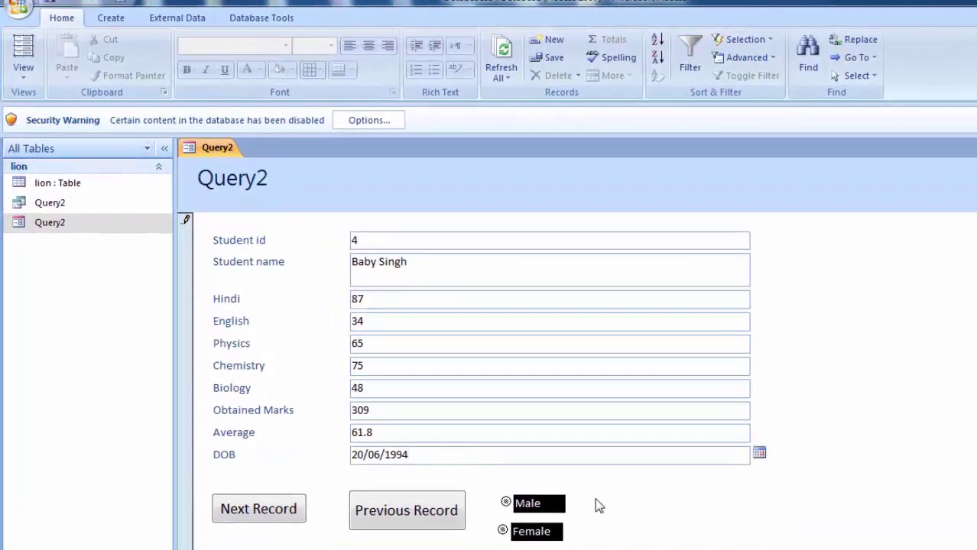
pyautogui.click(598, 506)
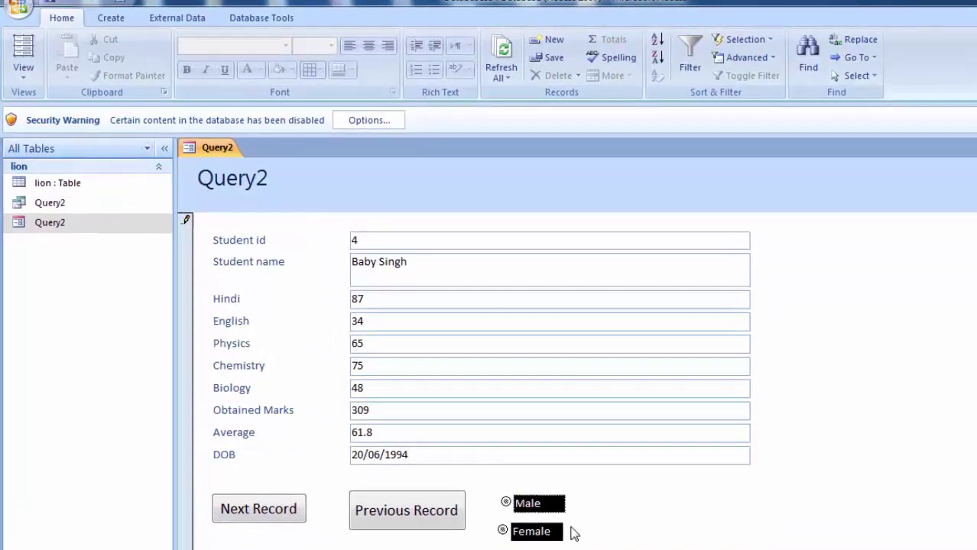
pyautogui.click(405, 510)
pyautogui.click(405, 510)
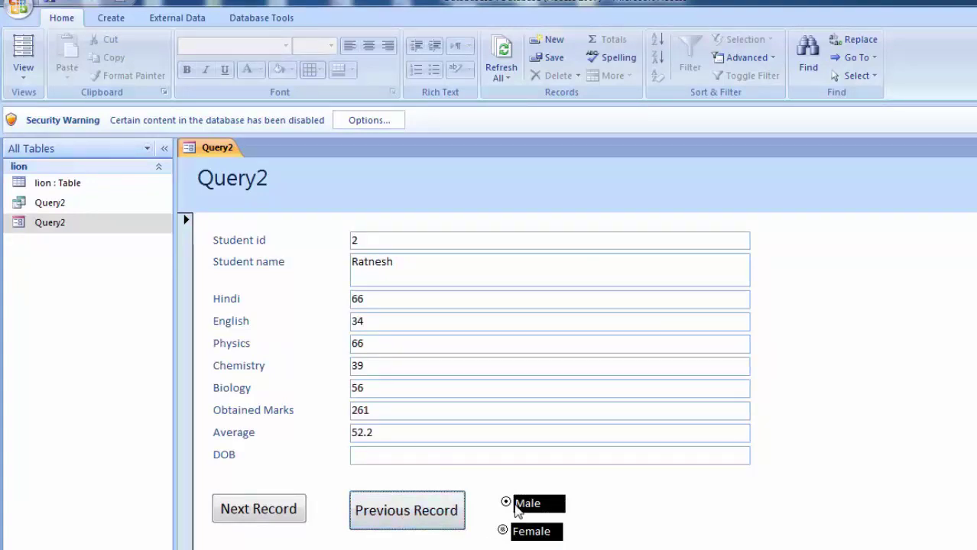
pyautogui.click(498, 535)
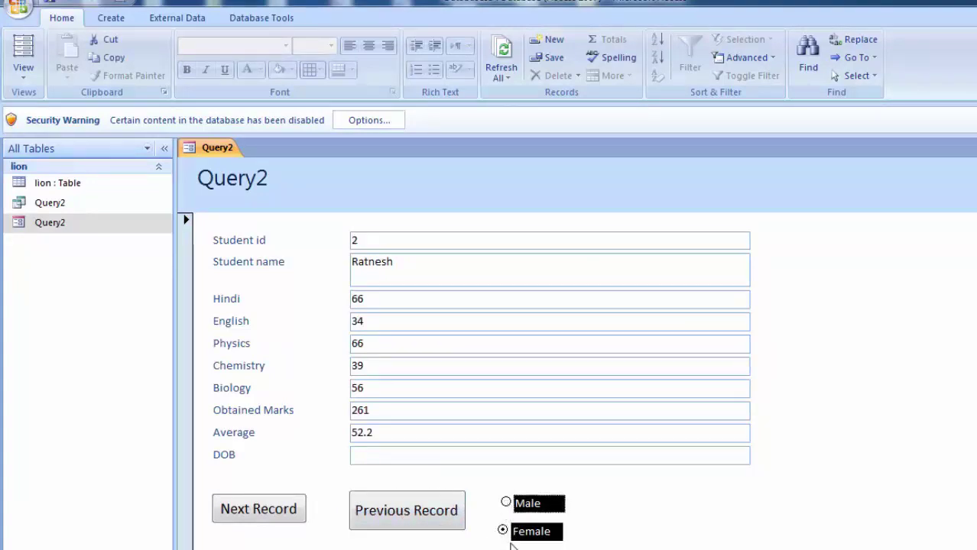
pyautogui.click(505, 502)
pyautogui.click(503, 530)
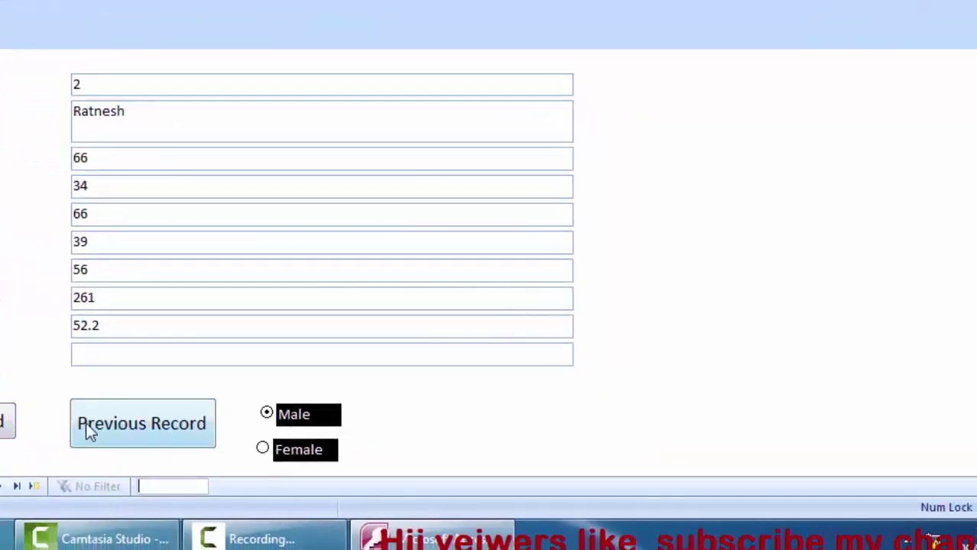
# Step: Return to record 1, then search the records for the student's name to display record 2
pyautogui.click(99, 425)
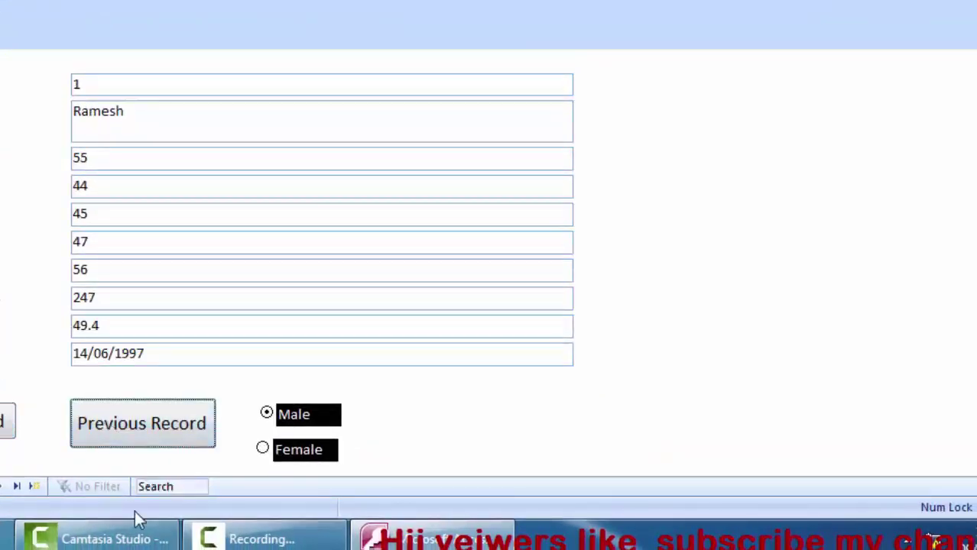
pyautogui.click(180, 487)
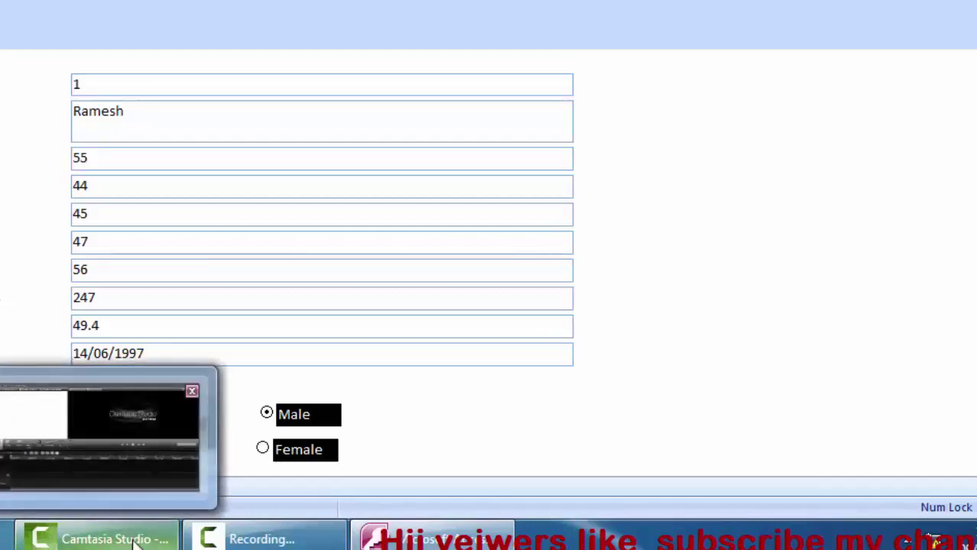
pyautogui.write('Ran')
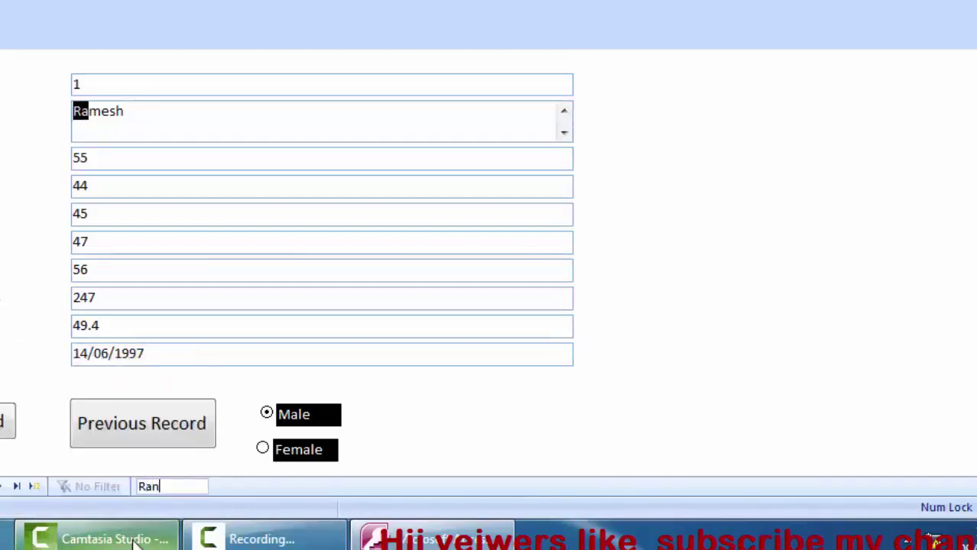
pyautogui.write('tnes')
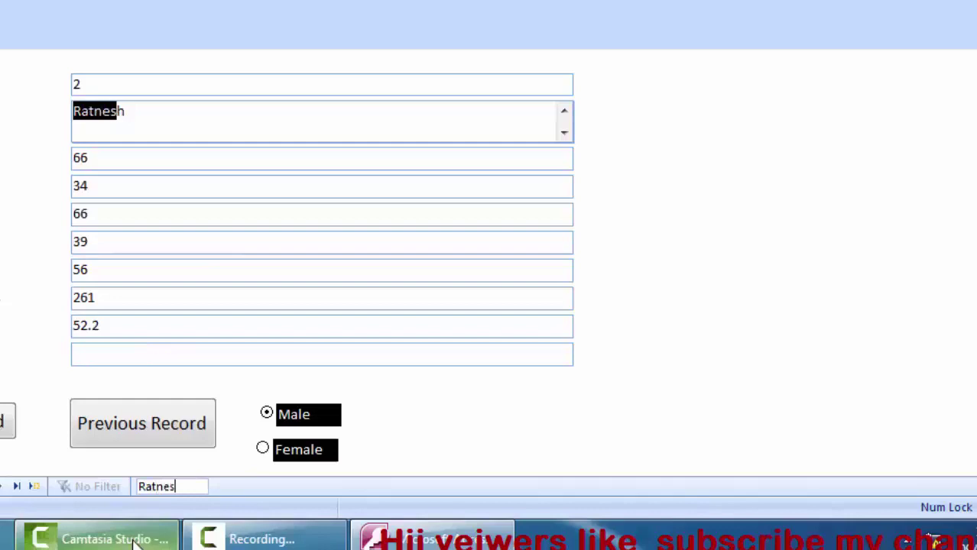
pyautogui.write('h')
pyautogui.click(266, 241)
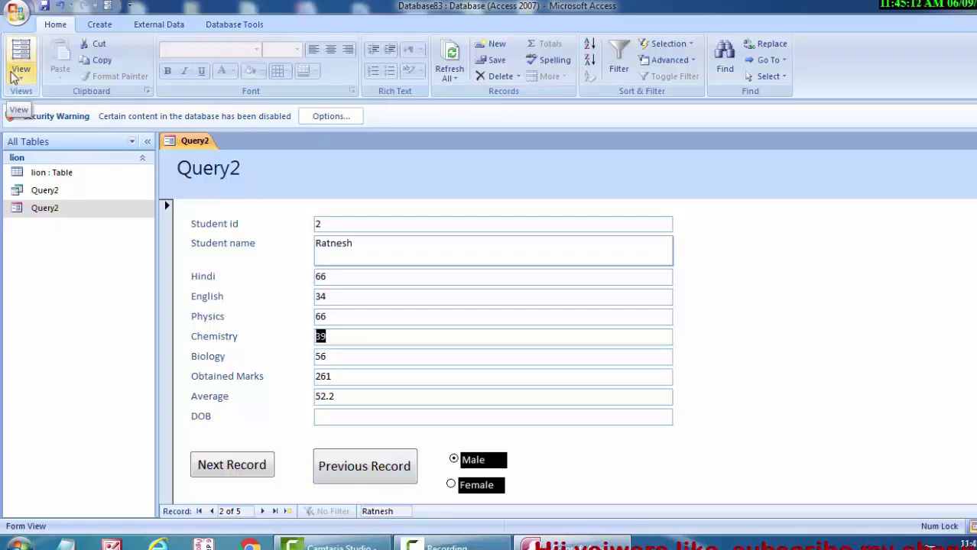
pyautogui.click(13, 77)
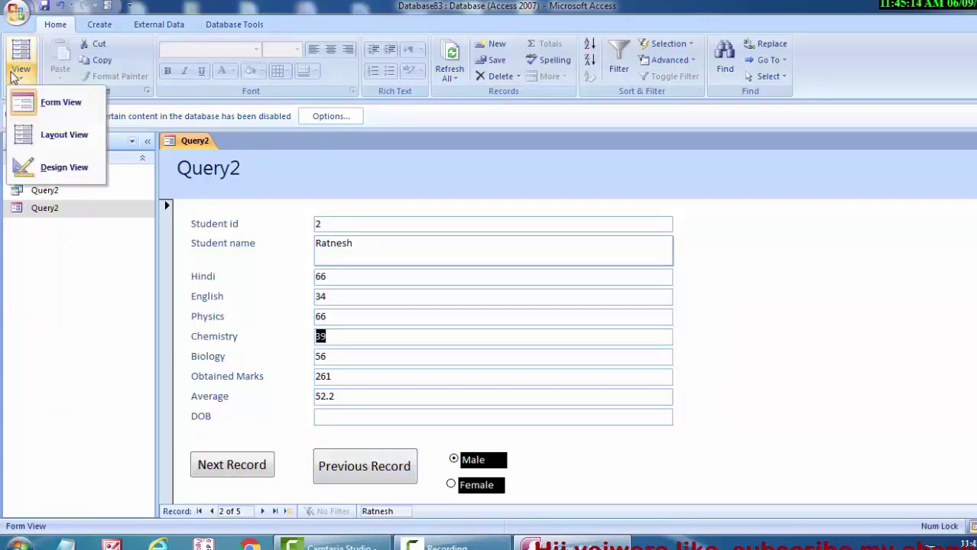
pyautogui.click(13, 77)
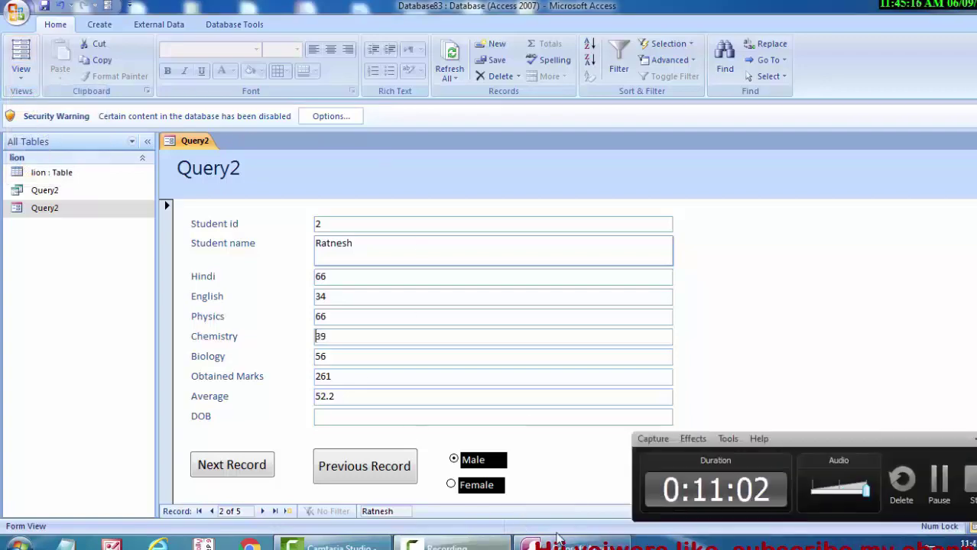